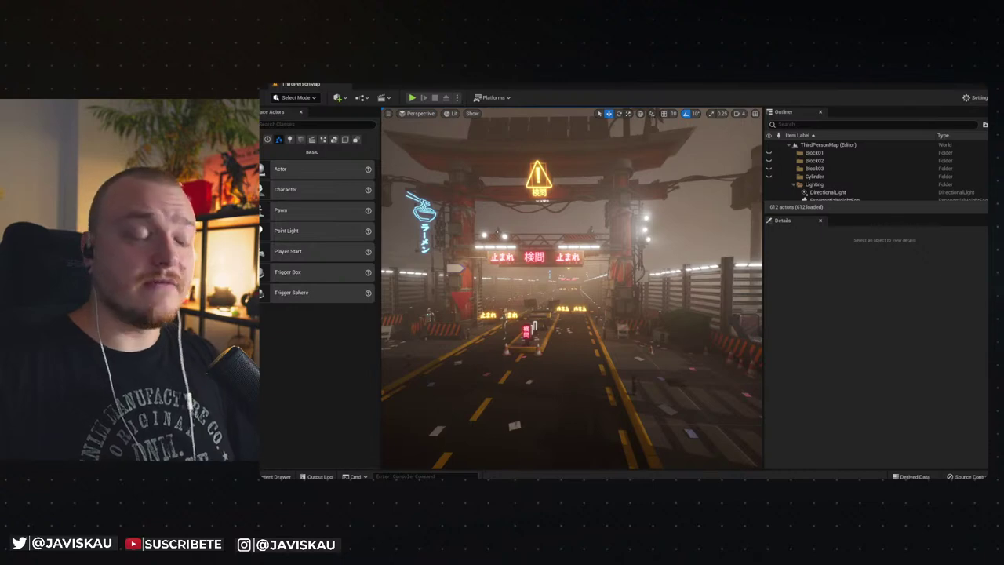
Step: Switch from the Unreal Engine street scene to the Arcade cabinet project in Substance 3D Painter
right_click_drag(565, 193, 601, 199)
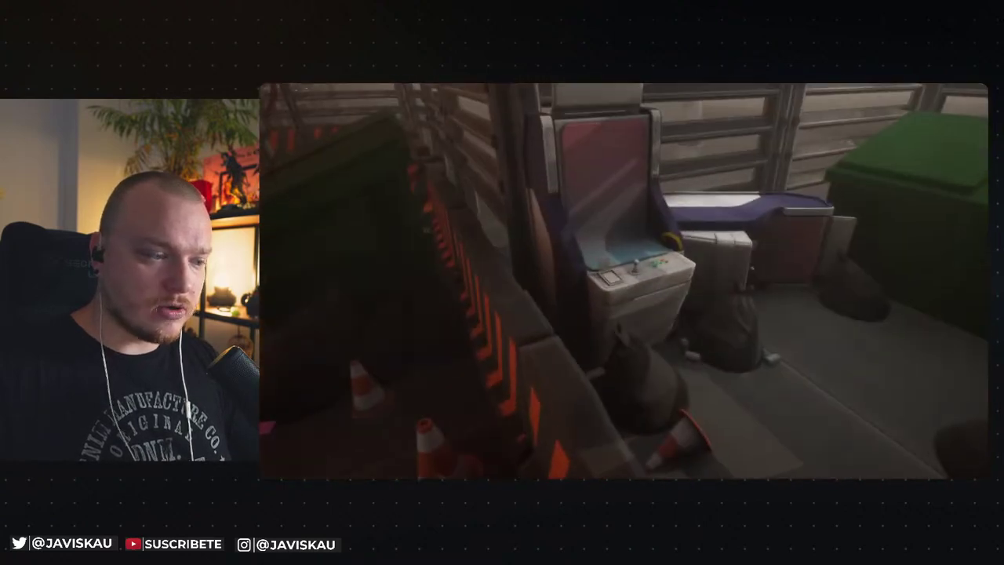
left_click(327, 477)
left_click_drag(547, 317, 480, 312, "alt")
mouse_move(613, 318)
left_mouse_down("alt")
mouse_move(579, 303)
mouse_move(616, 290)
mouse_move(561, 304)
mouse_move(695, 304)
mouse_move(530, 311)
mouse_move(566, 290)
mouse_move(582, 302)
mouse_move(571, 299)
left_mouse_up("alt")
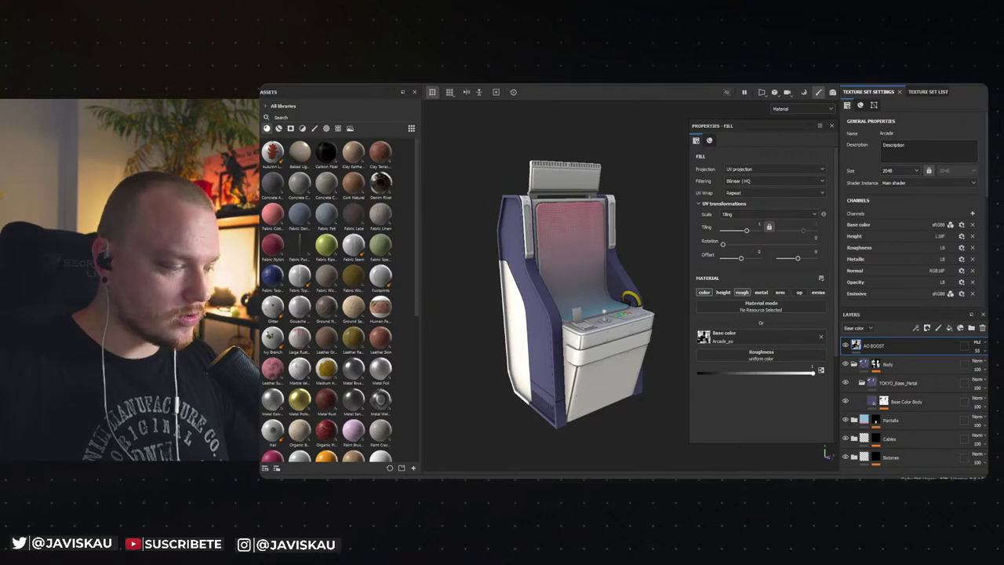
Step: Find and launch PureRef
key("super")
type("pu")
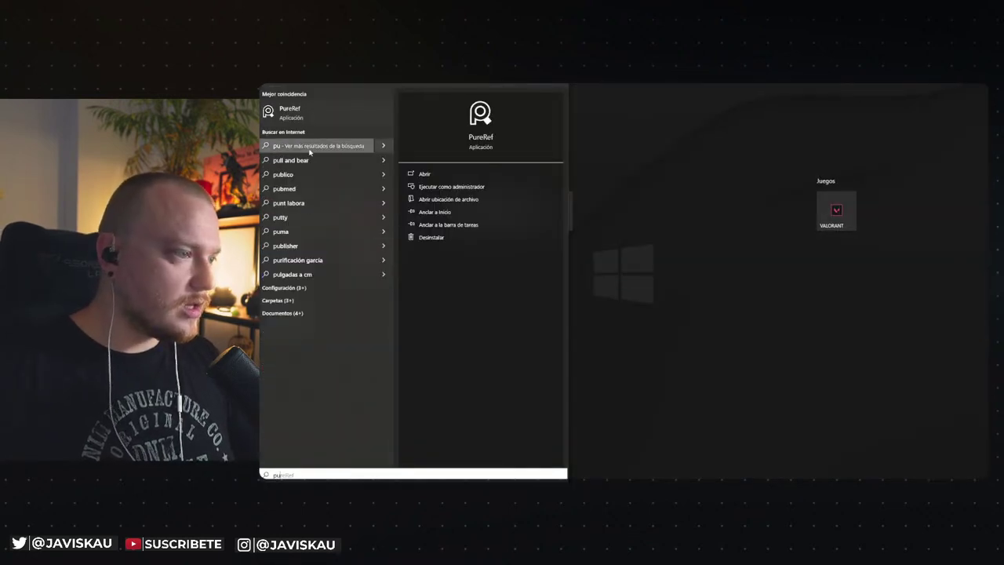
left_click(296, 114)
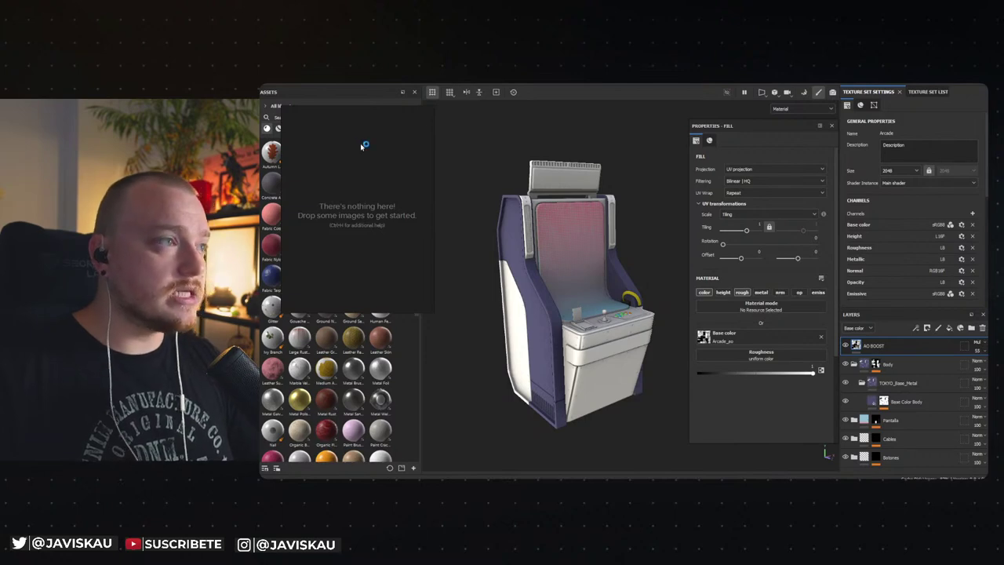
Step: Switch to Firefox and start entering the ArtStation address
mouse_move(471, 0)
left_mouse_down()
mouse_move(497, 0)
mouse_move(672, 121)
mouse_move(670, 112)
left_mouse_up()
double_click(670, 112)
left_click(434, 92)
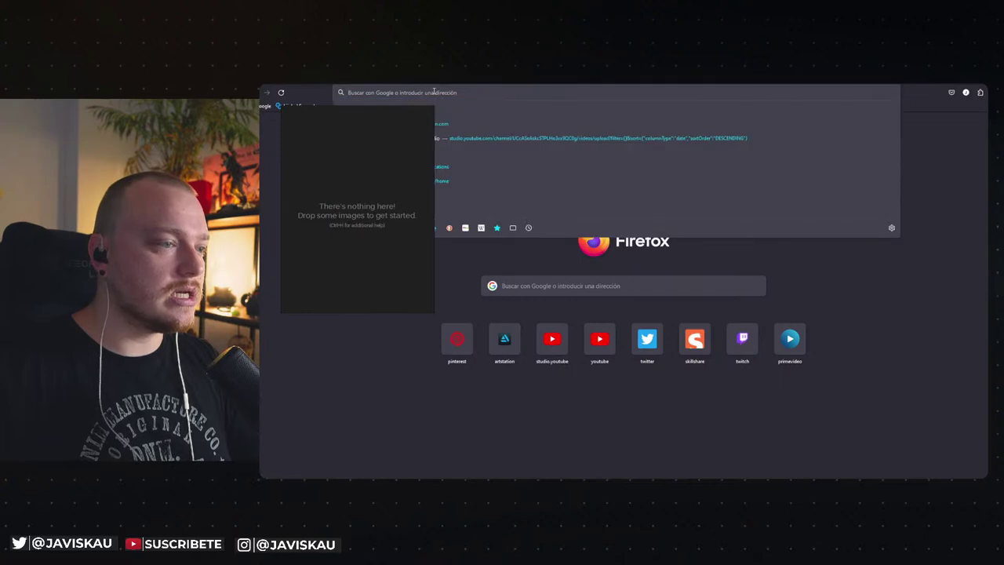
type("artstation.com/")
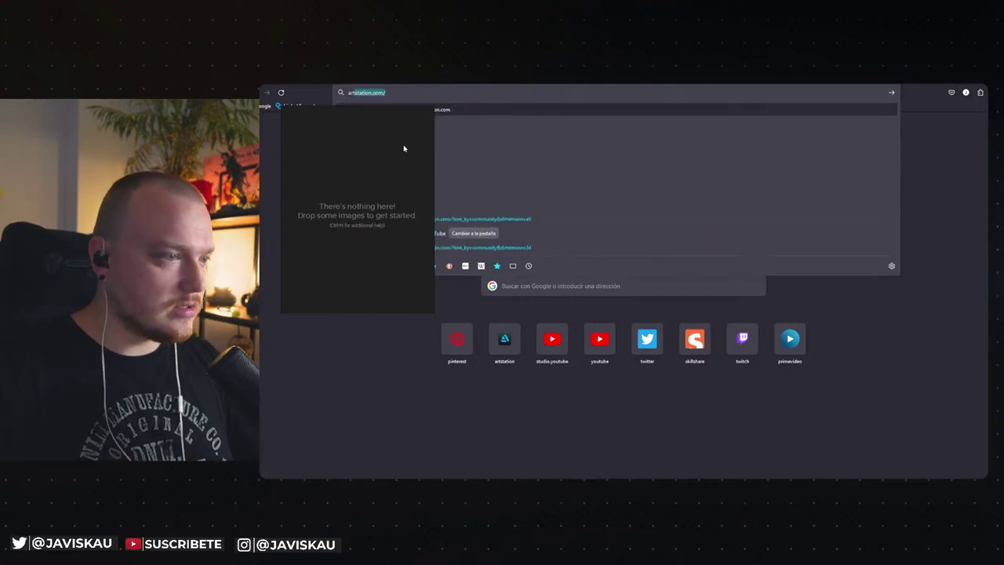
Step: Load the recent reference board neotokio.pur from the ArtStation Challenge - Neo Tokyo folder into PureRef
right_click(338, 249)
mouse_move(391, 384)
mouse_move(447, 393)
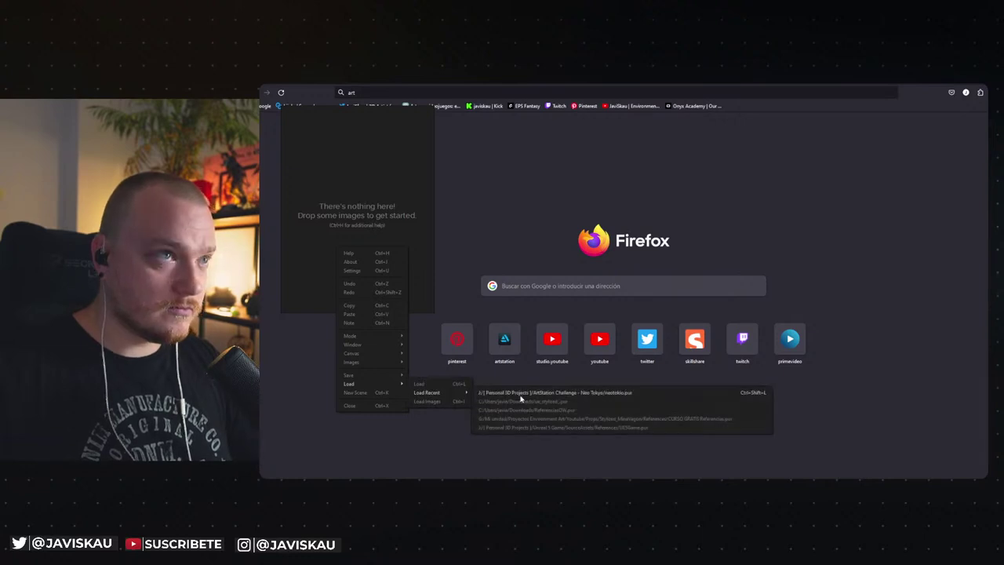
left_click(596, 393)
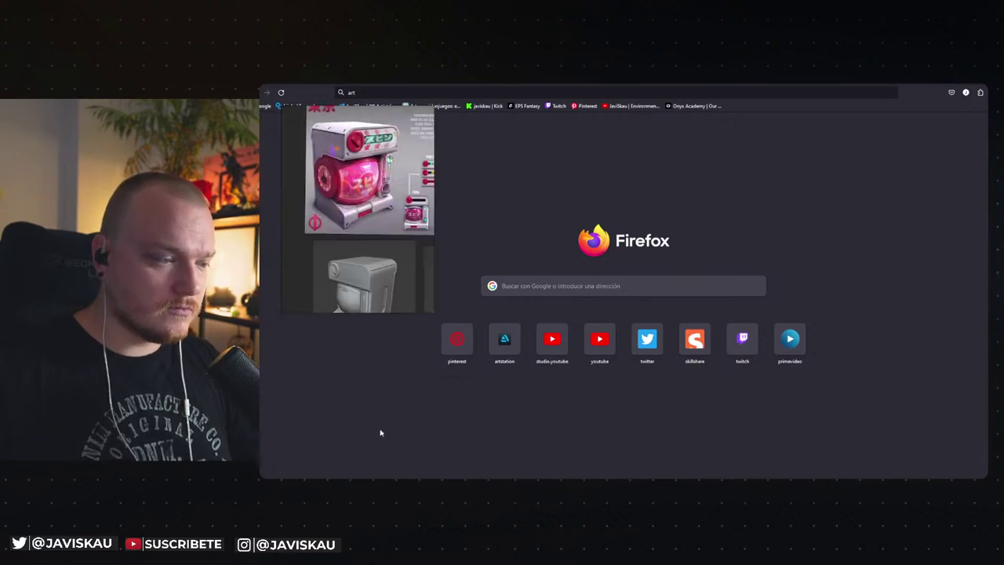
Step: Return to Firefox, open the ArtStation home page and check the account's notifications
key("super+d")
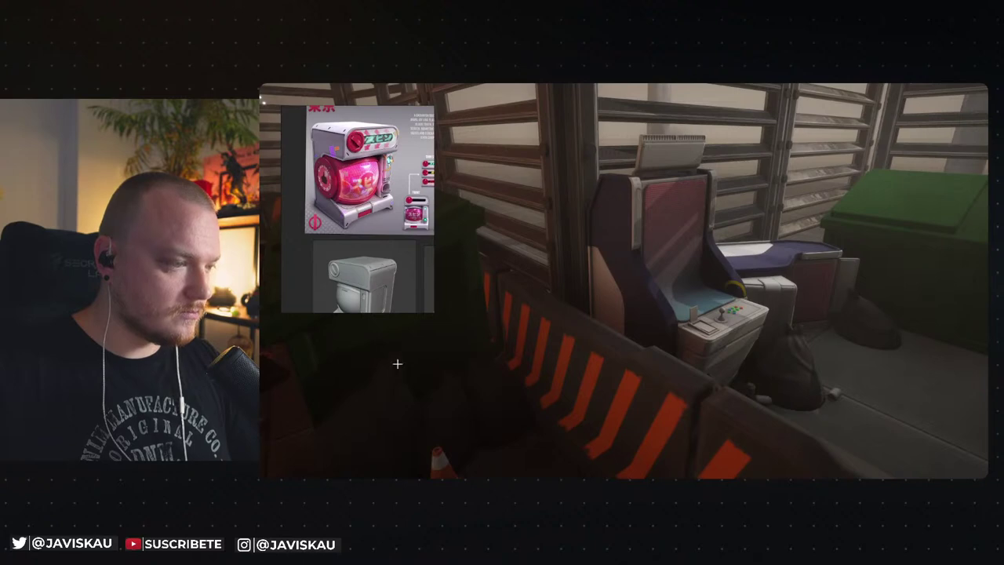
left_click(353, 468)
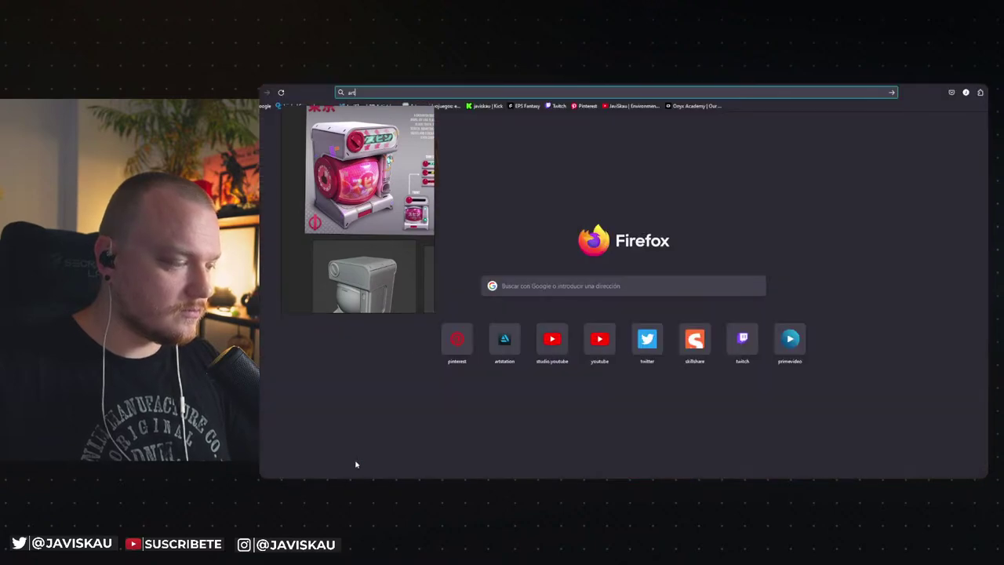
type("art")
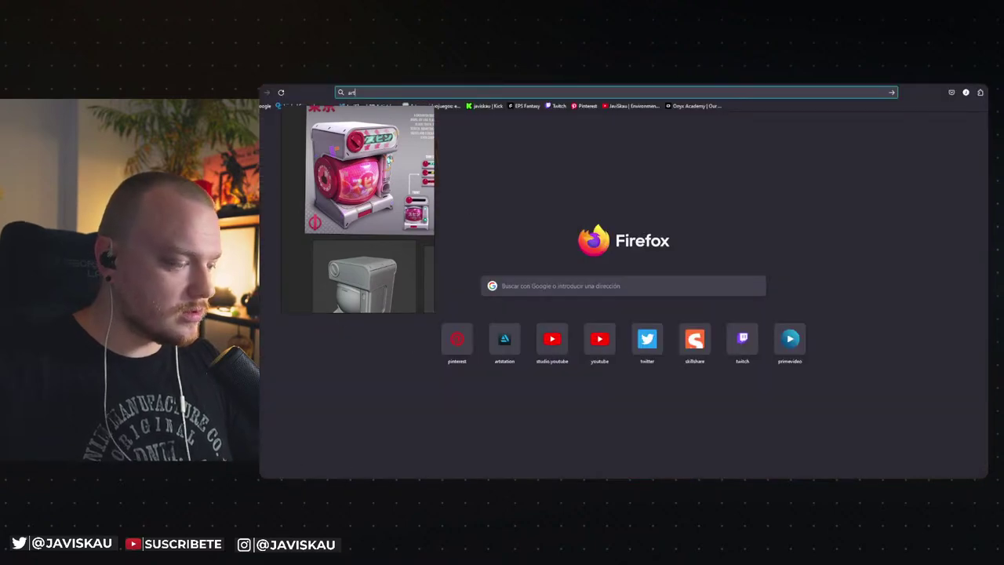
left_click(504, 338)
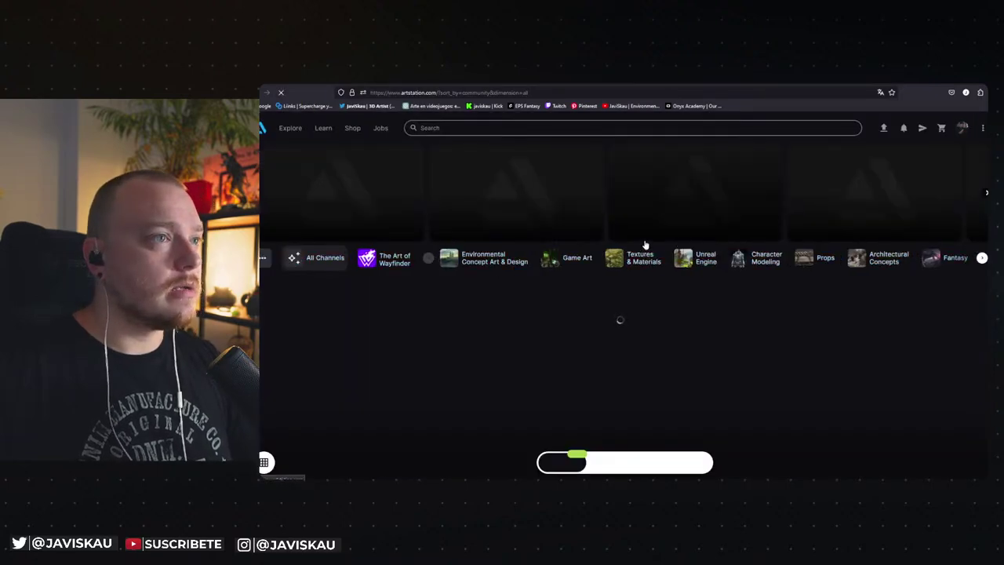
left_click(904, 129)
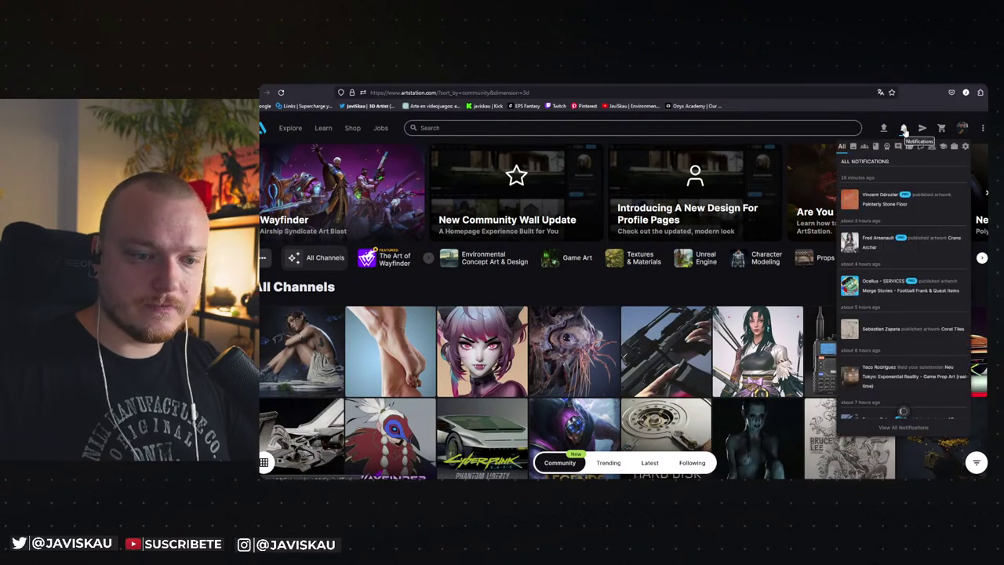
left_click(904, 131)
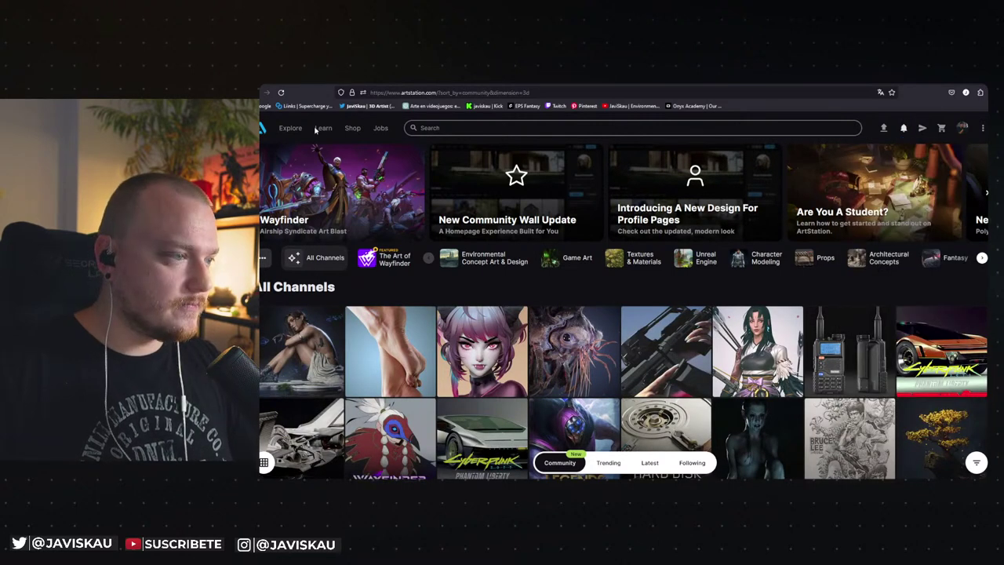
Step: Go to ArtStation's Challenges and open the Neo Tokyo Game Prop Art (real-time) submissions
mouse_move(316, 129)
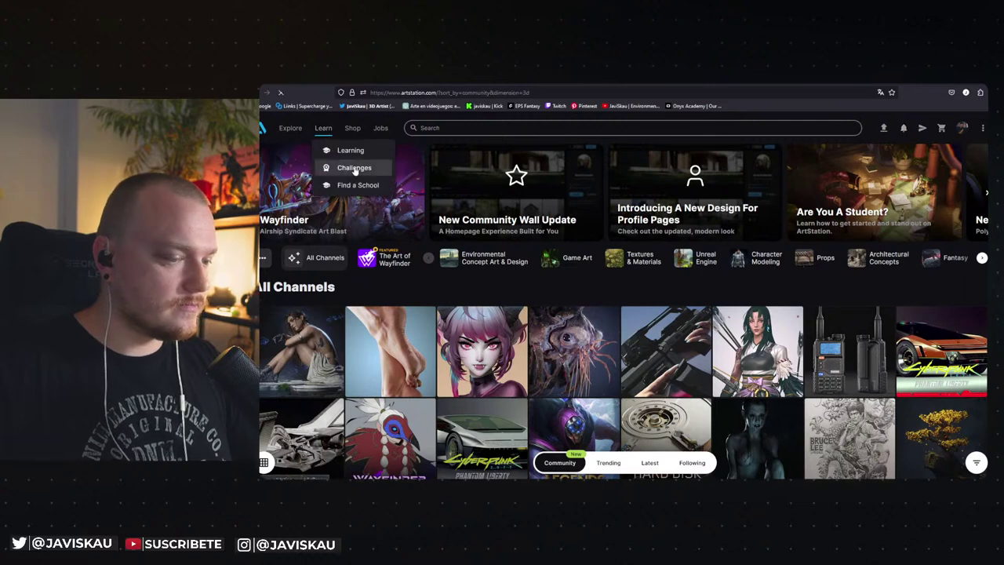
left_click(352, 167)
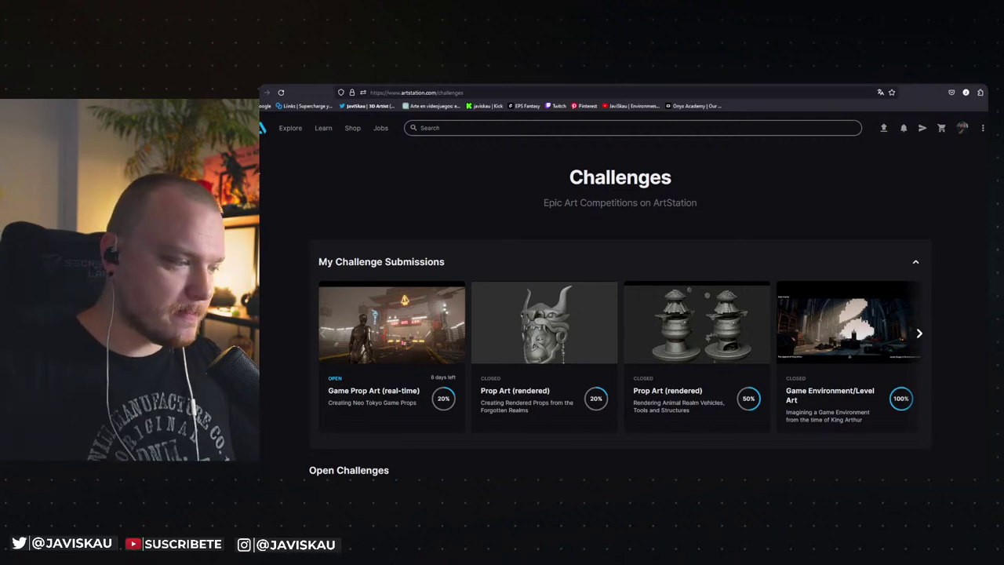
scroll(275, 199, "down", 3)
scroll(276, 199, "down", 3)
left_click(831, 242)
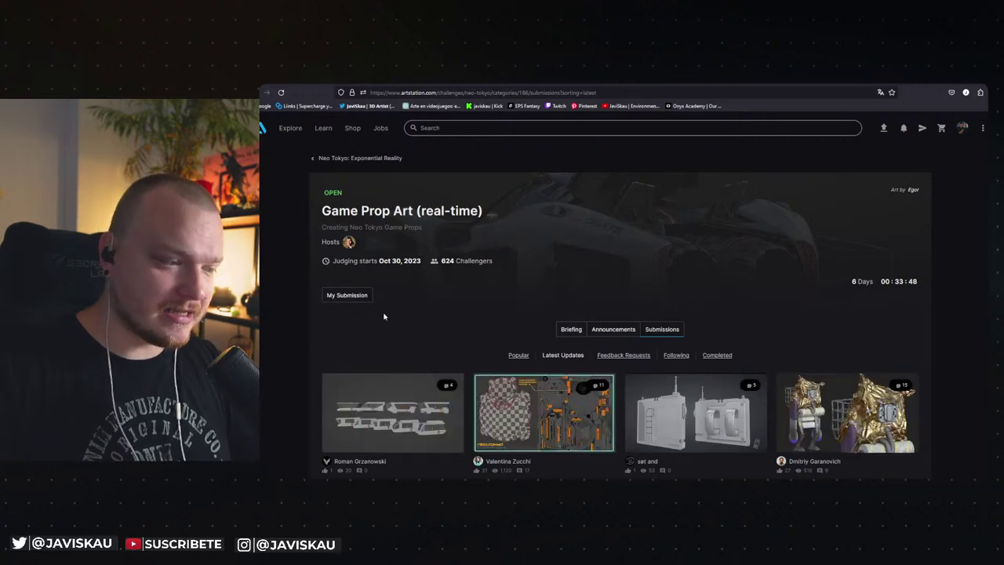
Step: Browse the latest Game Prop Art submissions and filter the list to completed entries
scroll(283, 301, "down", 2)
scroll(283, 302, "down", 2)
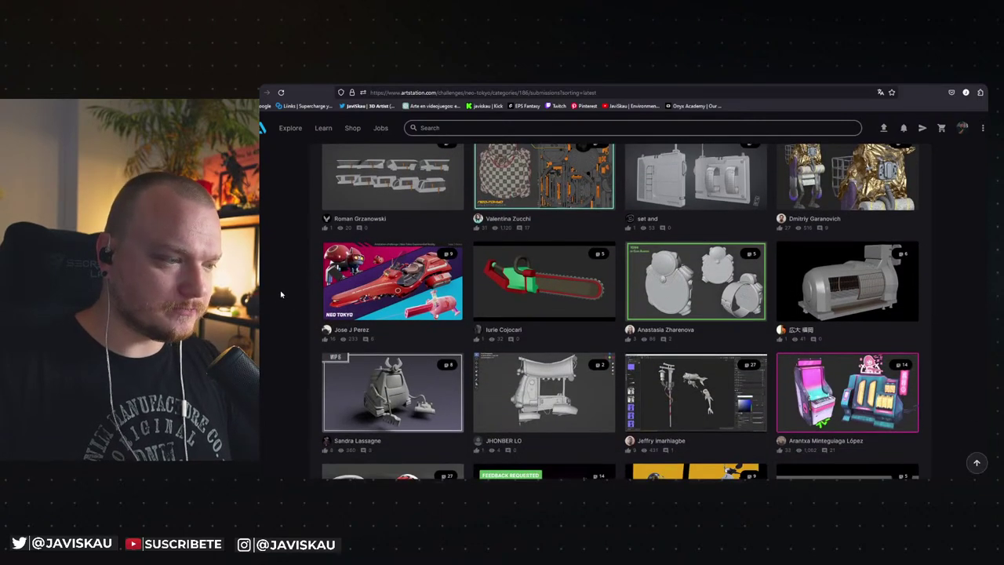
scroll(280, 294, "up", 1)
scroll(281, 294, "down", 3)
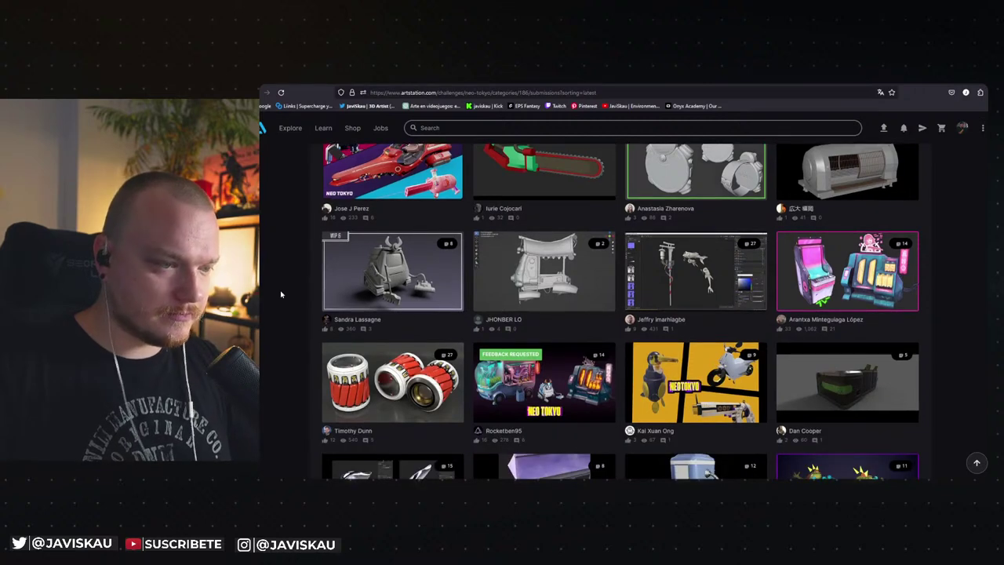
scroll(280, 294, "down", 2)
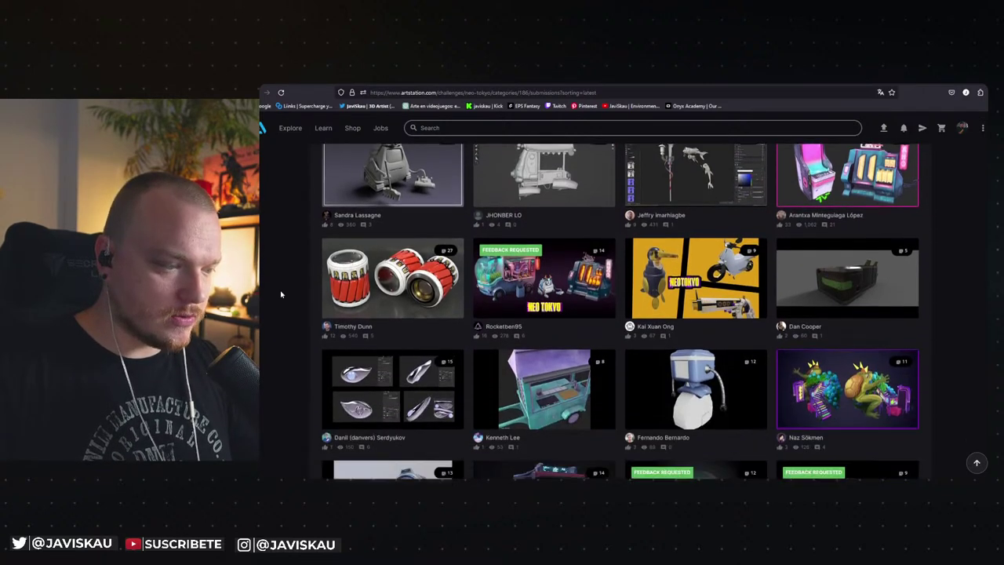
scroll(281, 294, "up", 6)
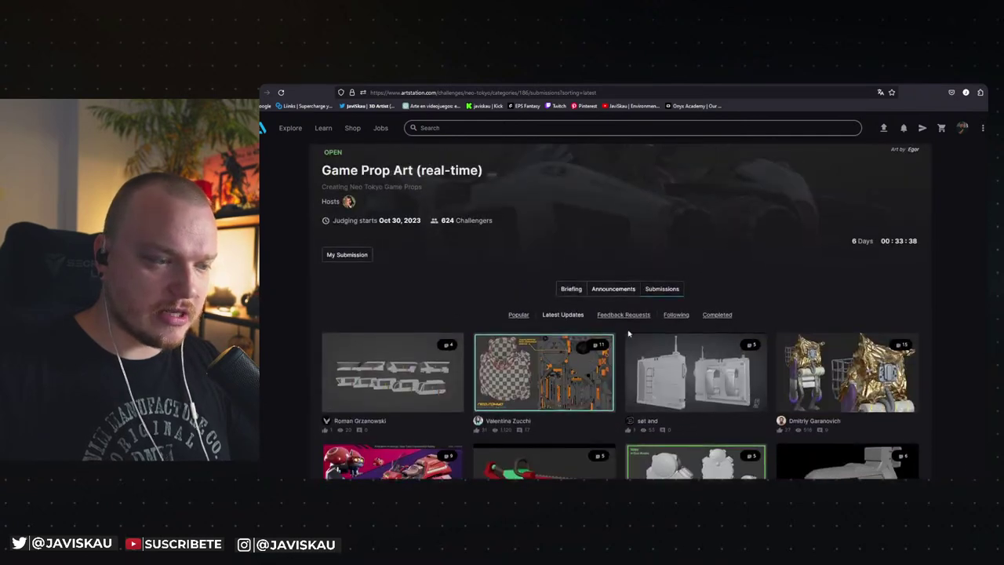
left_click(711, 319)
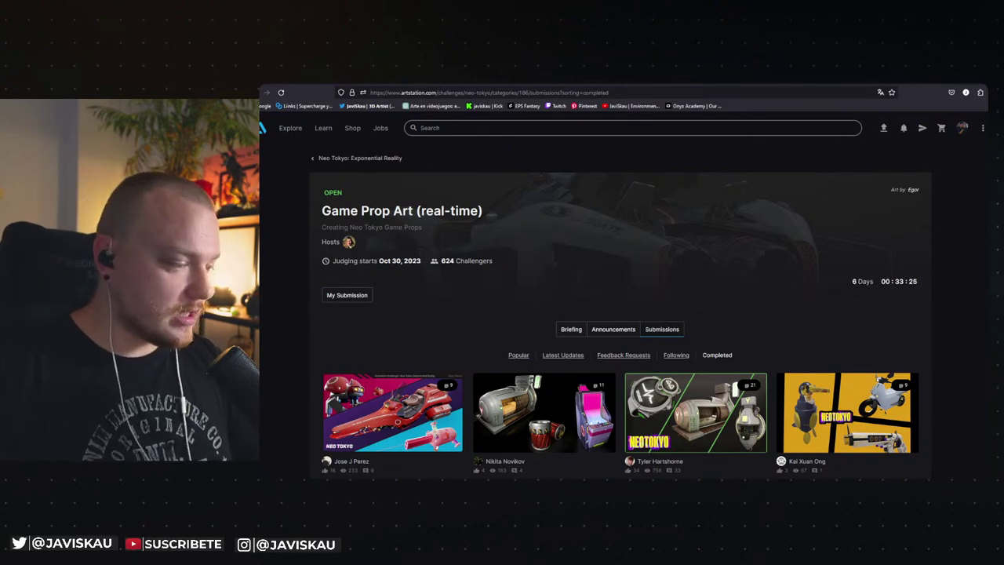
Step: Switch back to Substance 3D Painter and examine the arcade cabinet's edges, side panels and control area up close
key("alt+Tab")
left_click_drag(558, 297, 607, 260, "alt")
middle_click_drag(608, 259, 541, 232, "alt")
right_click_drag(540, 233, 591, 330, "alt")
left_click_drag(591, 330, 583, 281, "alt")
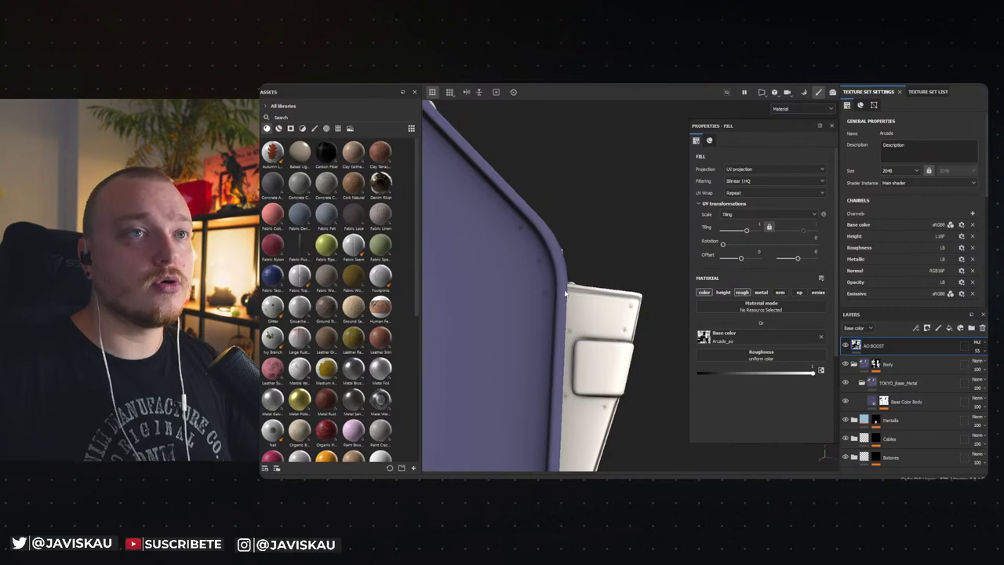
left_click_drag(576, 281, 522, 260, "alt")
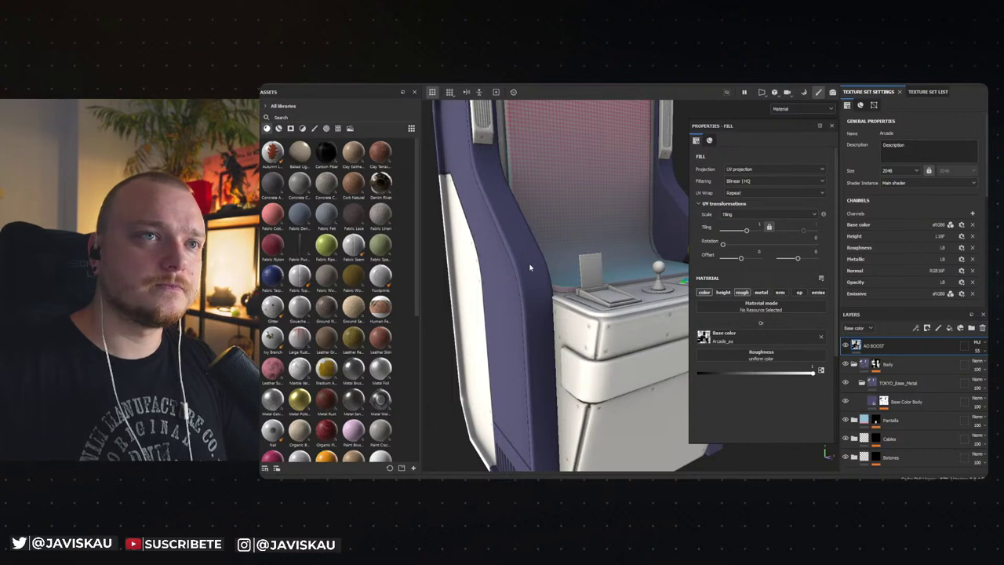
left_click_drag(530, 267, 539, 270, "alt")
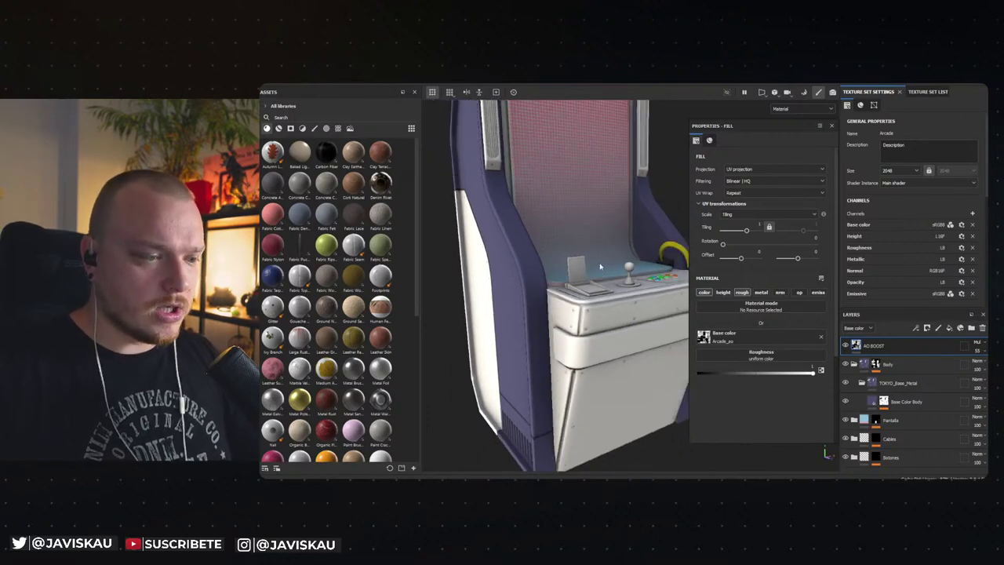
Step: Bring up the PureRef board, frame the arcade cabinet's controls and scale reference, and place it over the asset library
left_click(400, 483)
middle_click_drag(411, 212, 278, 209)
scroll(380, 221, "down", 4)
middle_click_drag(363, 231, 276, 229)
scroll(398, 188, "up", 5)
middle_click_drag(392, 189, 373, 232)
scroll(373, 232, "up", 4)
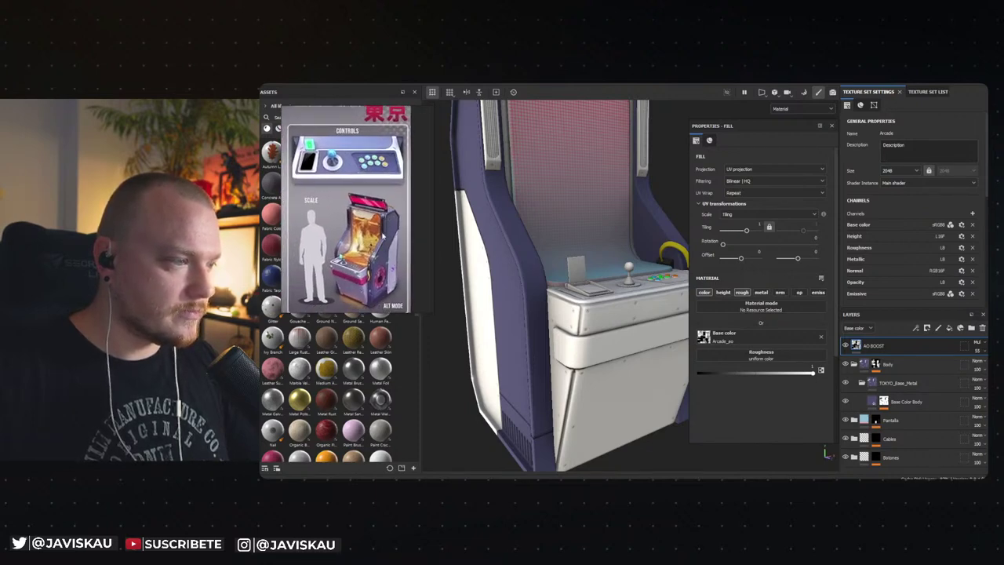
scroll(359, 223, "up", 2)
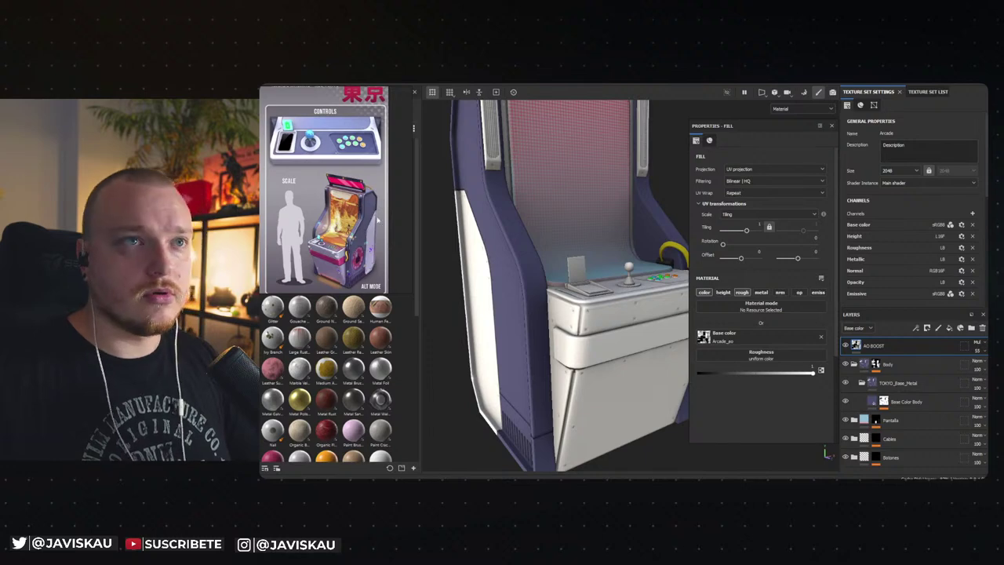
Step: Enlarge the layer stack area and collapse the Body folder, keeping the whole arcade cabinet in view
left_click_drag(613, 247, 577, 283, "alt")
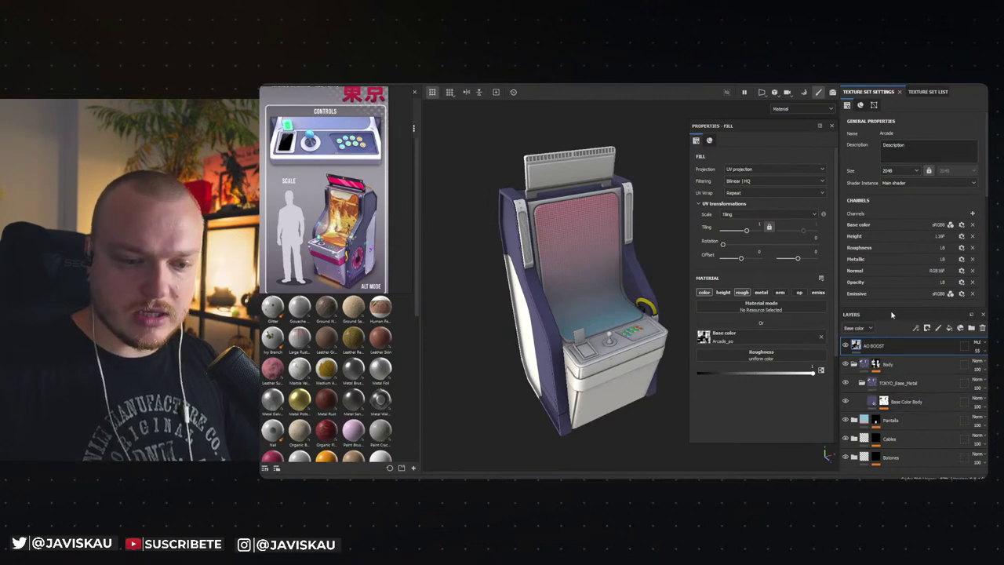
left_click_drag(889, 306, 889, 178)
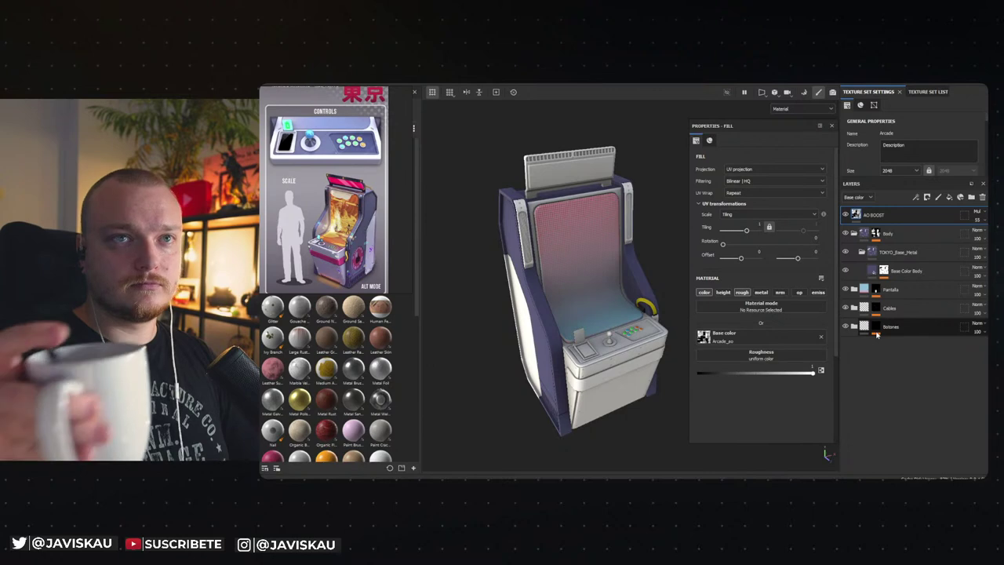
left_click(854, 234)
left_click_drag(563, 337, 533, 321, "alt")
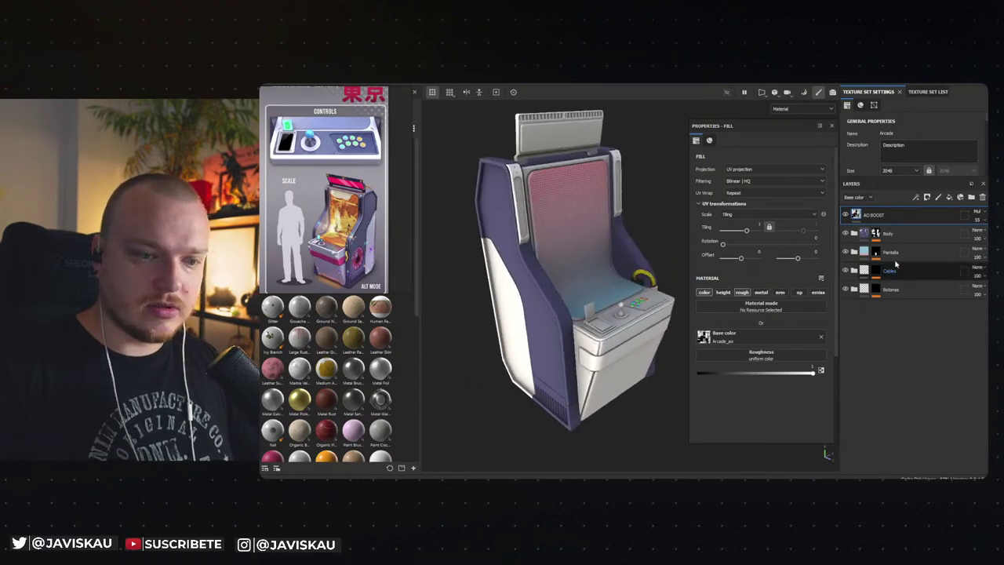
Step: Add a new layer folder directly above Body and name it Speakers
left_click(912, 234)
left_click(971, 197)
double_click(883, 233)
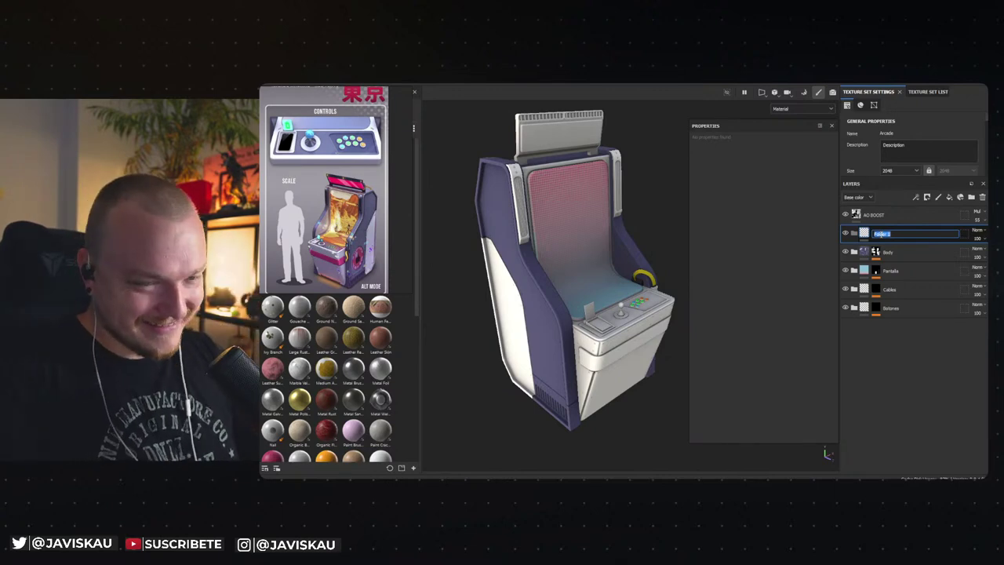
type("Speakers")
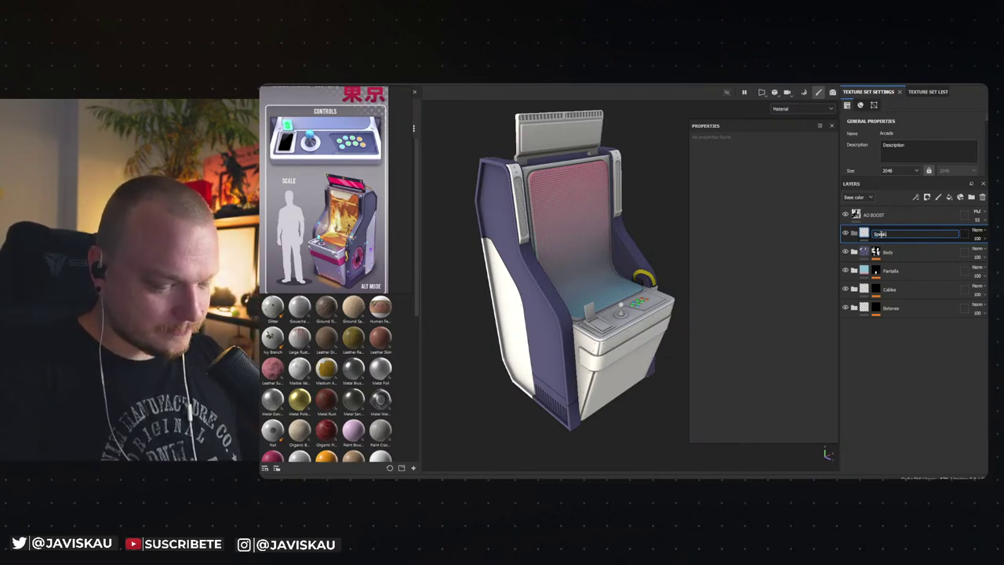
key("Return")
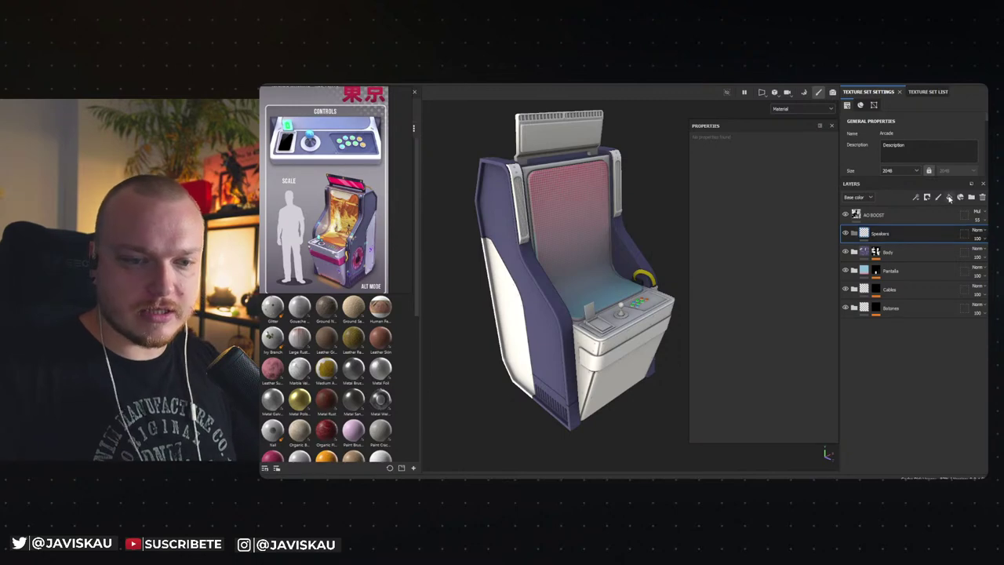
Step: Add a fill layer inside the Speakers folder and give the folder a black mask
left_click(948, 197)
right_click(882, 233)
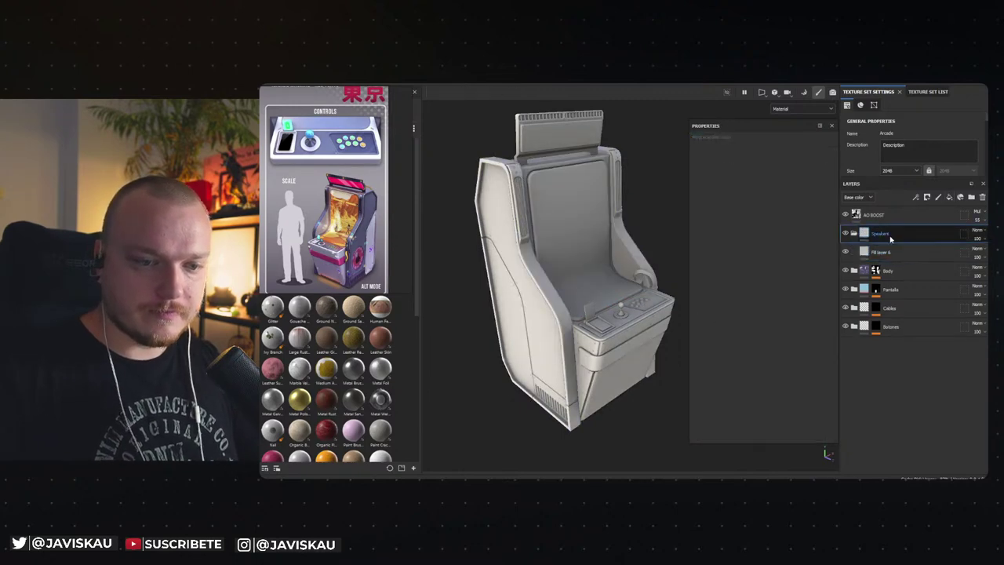
left_click(922, 111)
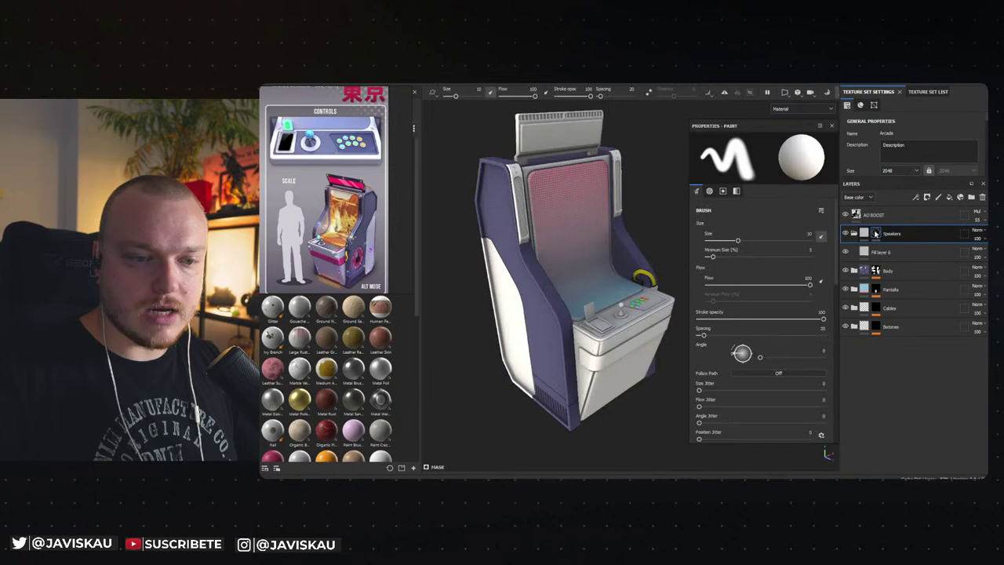
Step: Add a paint effect to the Speakers folder's mask and shift the reference board slightly lower over the asset library
right_click(875, 233)
left_click(904, 331)
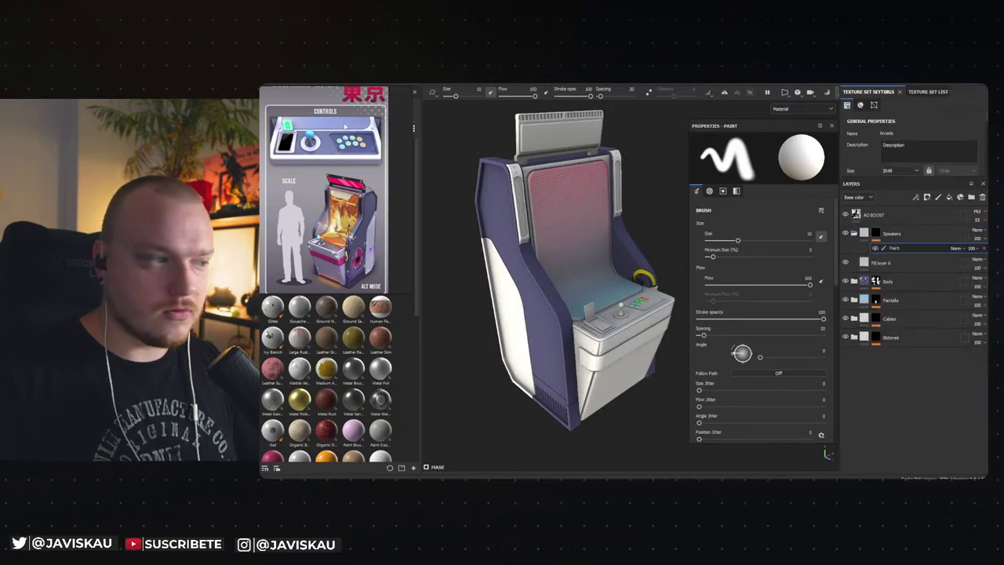
key("3")
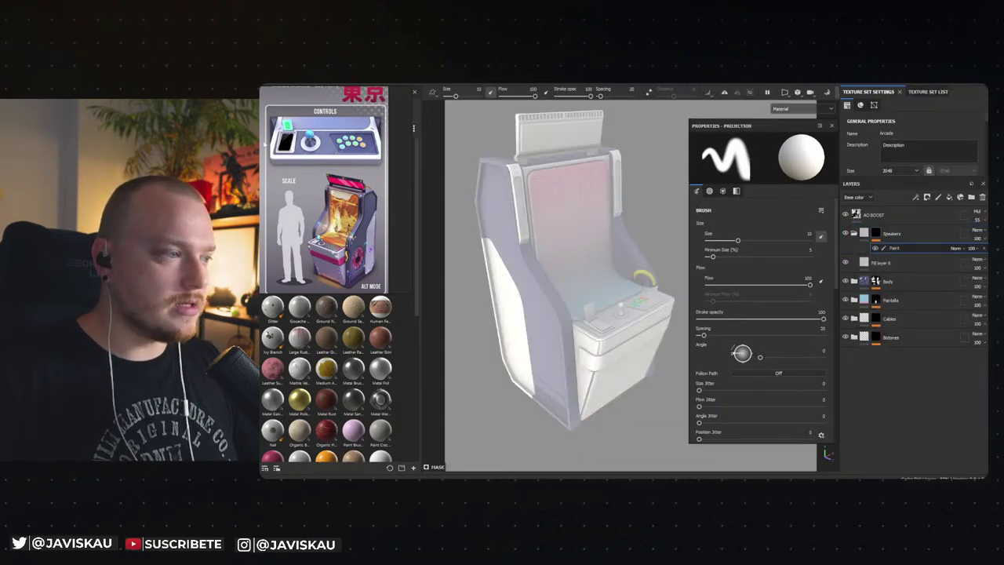
scroll(588, 298, "down", 3)
scroll(588, 298, "up", 1)
right_click_drag(332, 167, 334, 190)
Step: Activate Polygon Fill in UV chunk mode and fill the speaker panel beside the arcade screen in the Speakers mask
key("4")
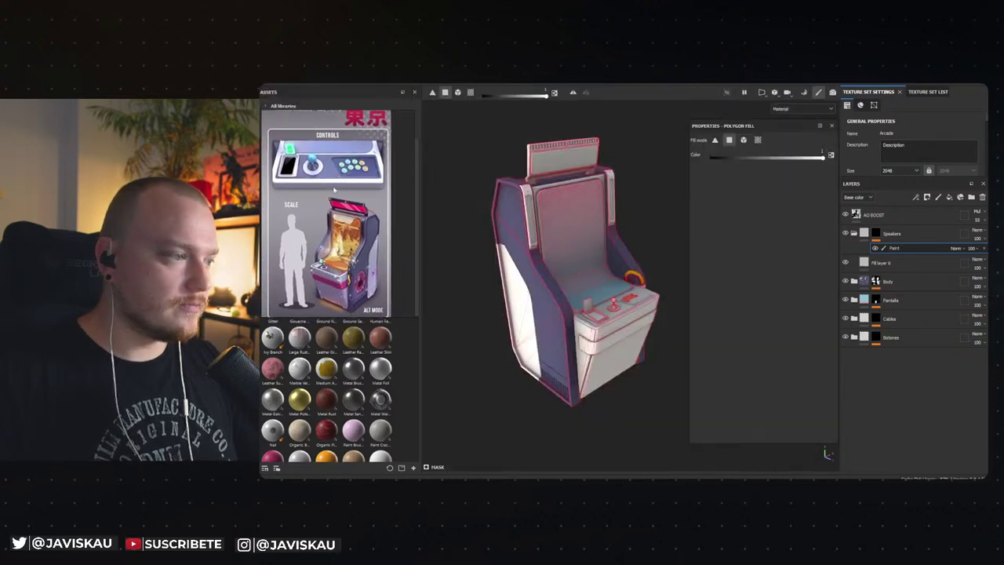
left_click(471, 93)
right_click_drag(535, 178, 577, 326, "alt")
left_click_drag(517, 209, 432, 222, "alt")
left_click(517, 191)
left_click(527, 210)
middle_click_drag(546, 190, 603, 273, "alt")
left_click_drag(602, 274, 515, 206, "alt")
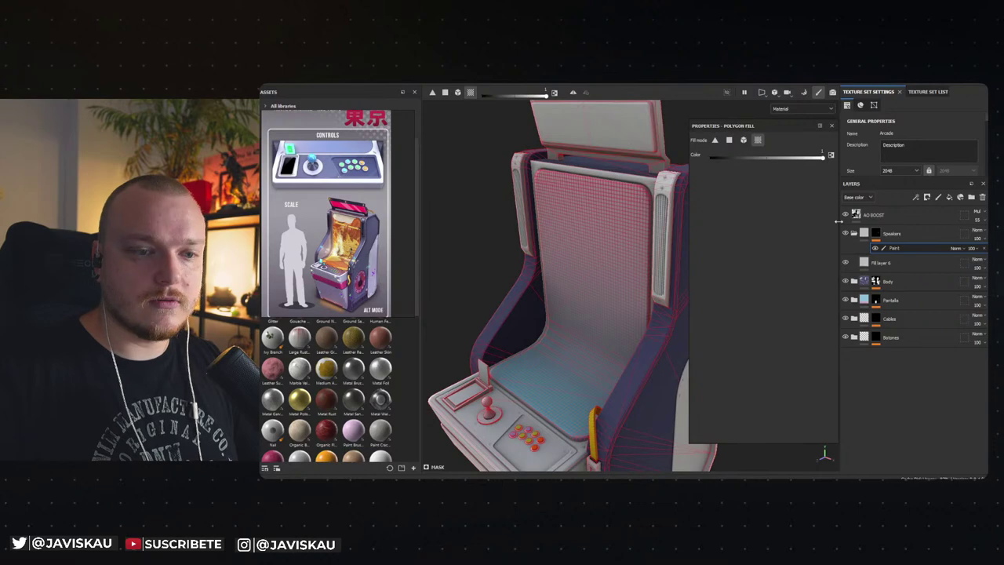
Step: Display the Speakers mask on the model, fill the speaker panels flanking the screen, and return to the material view
left_click(875, 234)
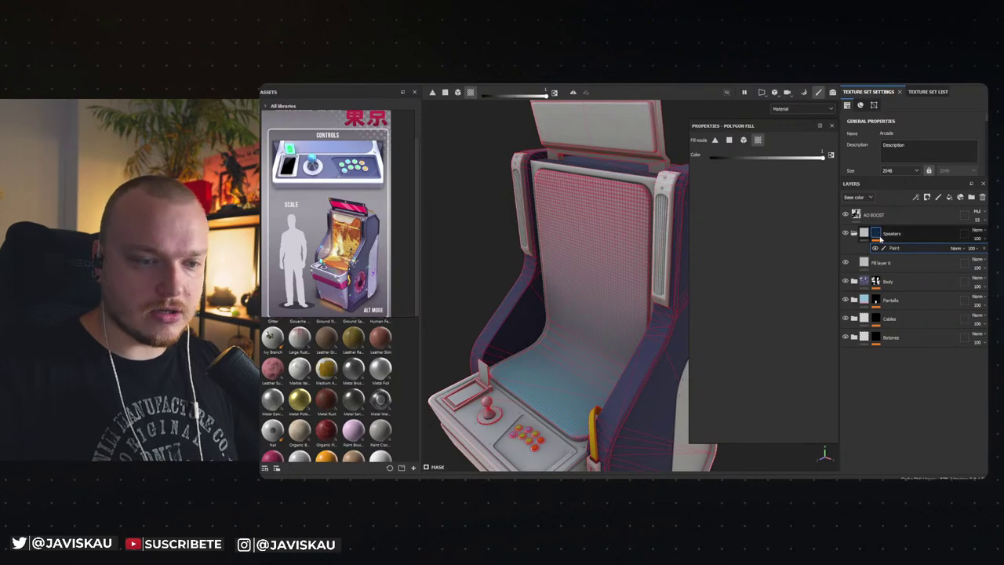
left_click(878, 236, "alt")
left_click_drag(554, 259, 634, 247, "alt")
left_click(536, 253)
middle_click_drag(634, 247, 585, 238, "alt")
right_click_drag(585, 238, 584, 268, "alt")
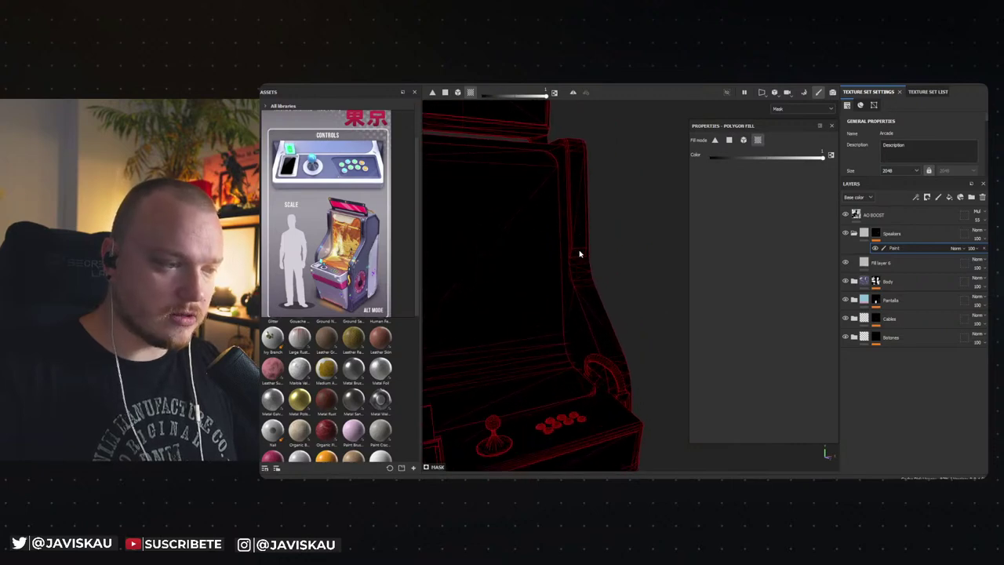
left_click(579, 235)
left_click_drag(579, 235, 566, 271, "alt")
left_click(578, 221)
key("m")
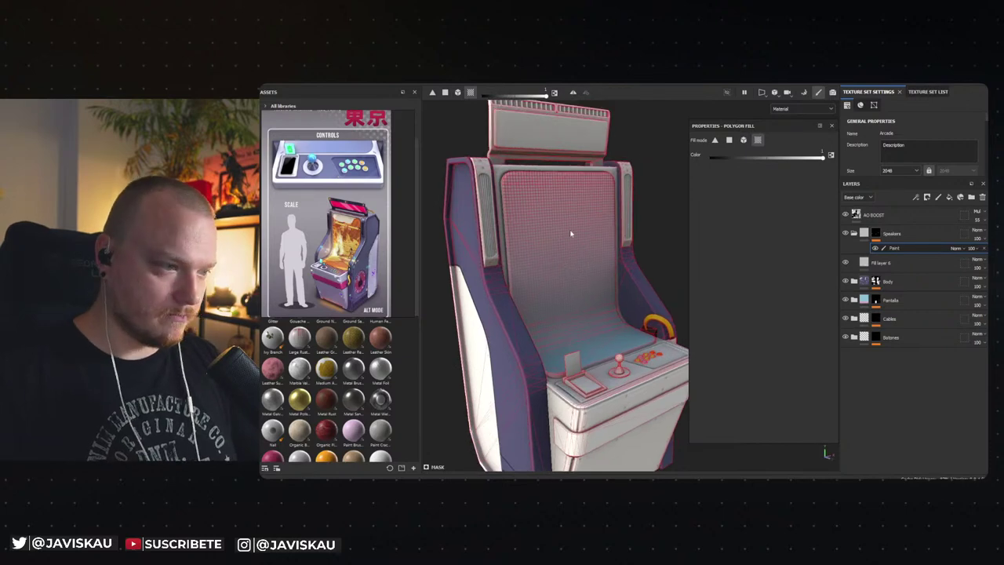
Step: Add a folder named Base Color inside Speakers and move the fill layer into it
left_click_drag(571, 234, 631, 258, "alt")
left_click(913, 265)
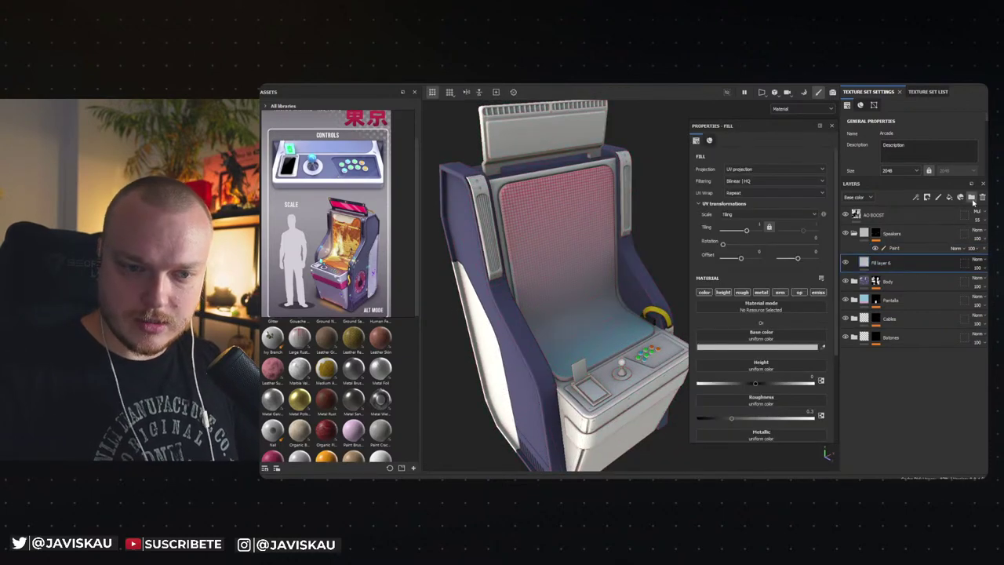
left_click(970, 197)
double_click(893, 263)
type("Bas")
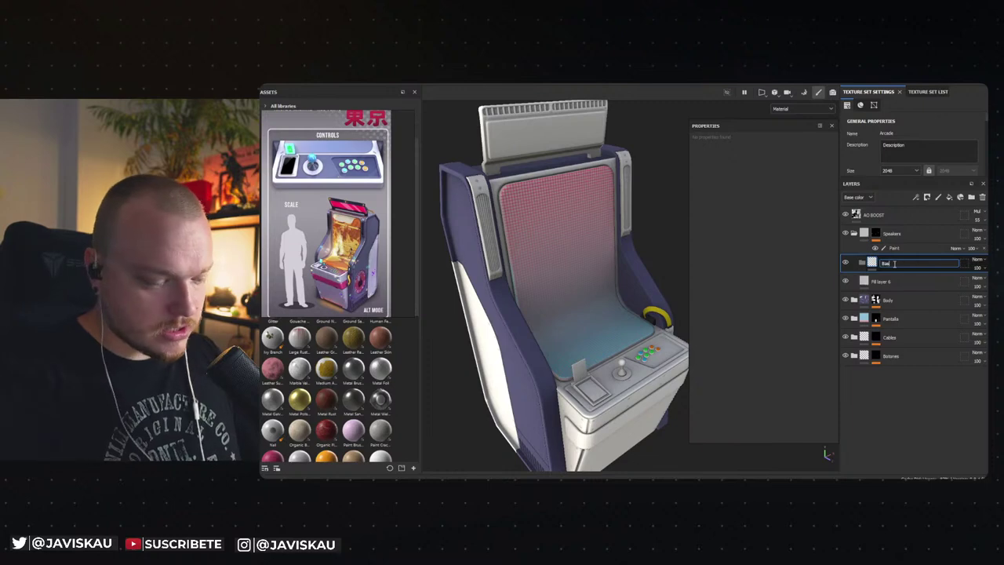
type("e Color")
key("Return")
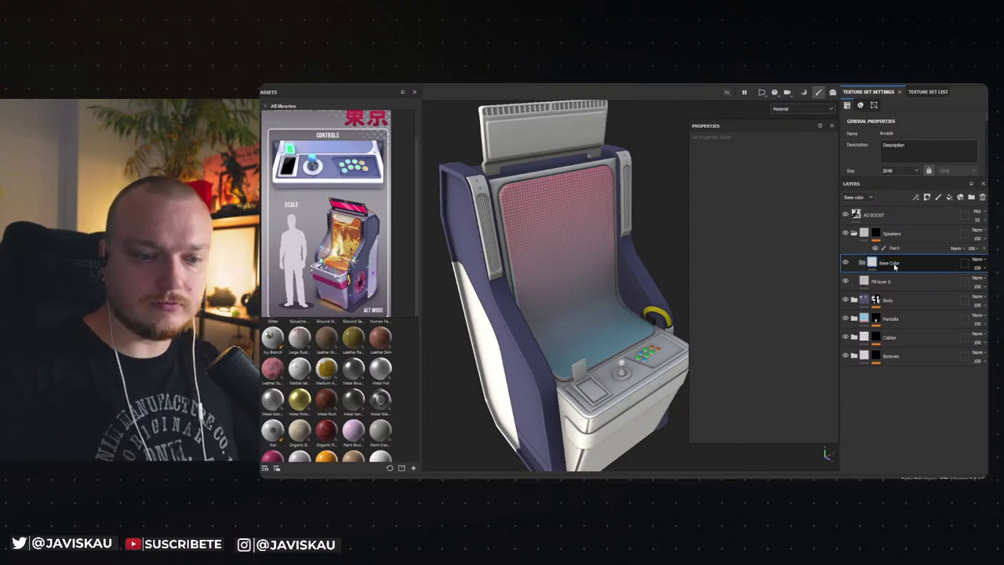
left_click(901, 282)
left_click_drag(903, 271, 894, 266)
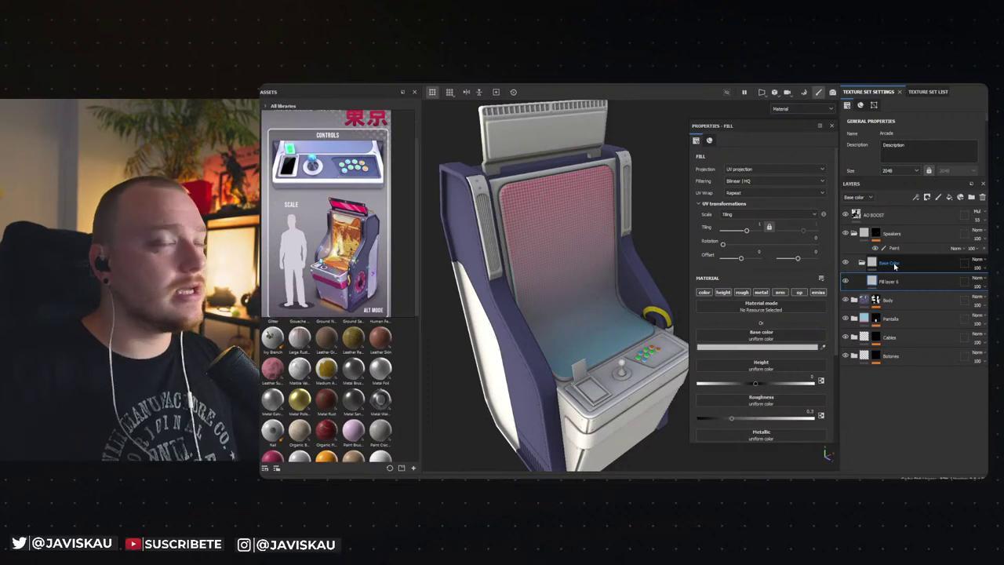
Step: Limit the speaker fill layer to the color channel and sample its base color from the purple cabinet in the reference
left_click_drag(614, 348, 581, 315, "alt")
left_click(704, 292)
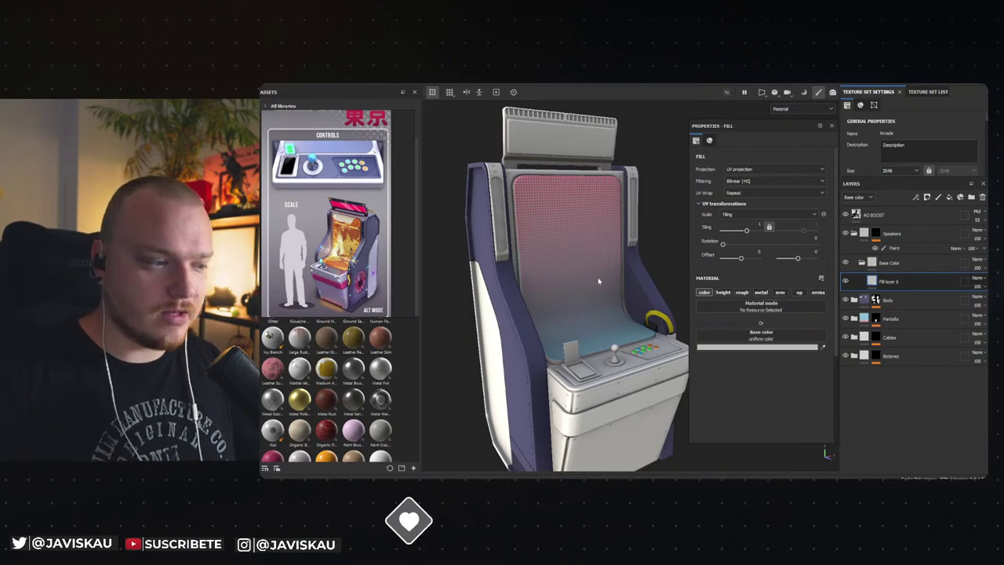
left_click_drag(599, 280, 599, 309, "alt")
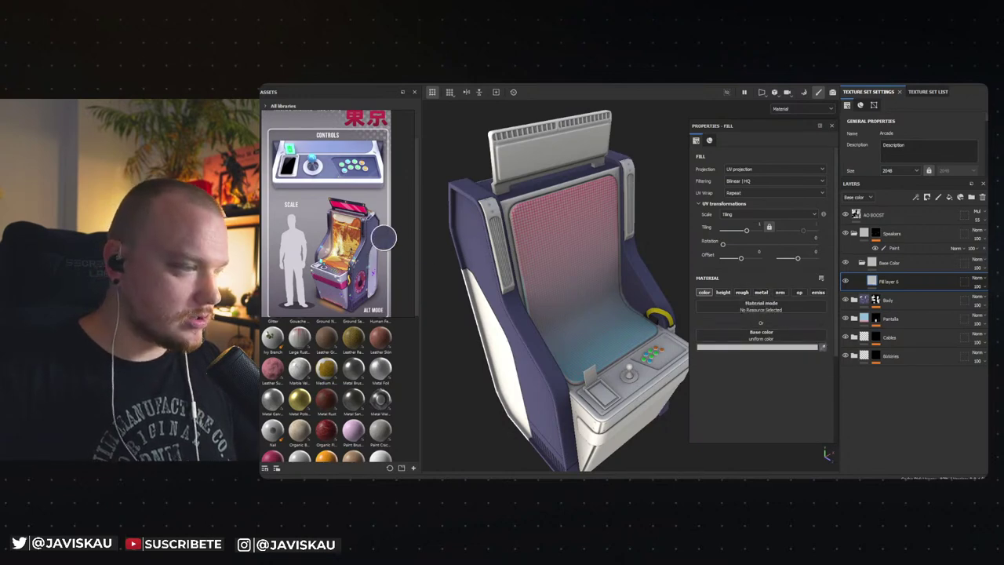
left_click(363, 224)
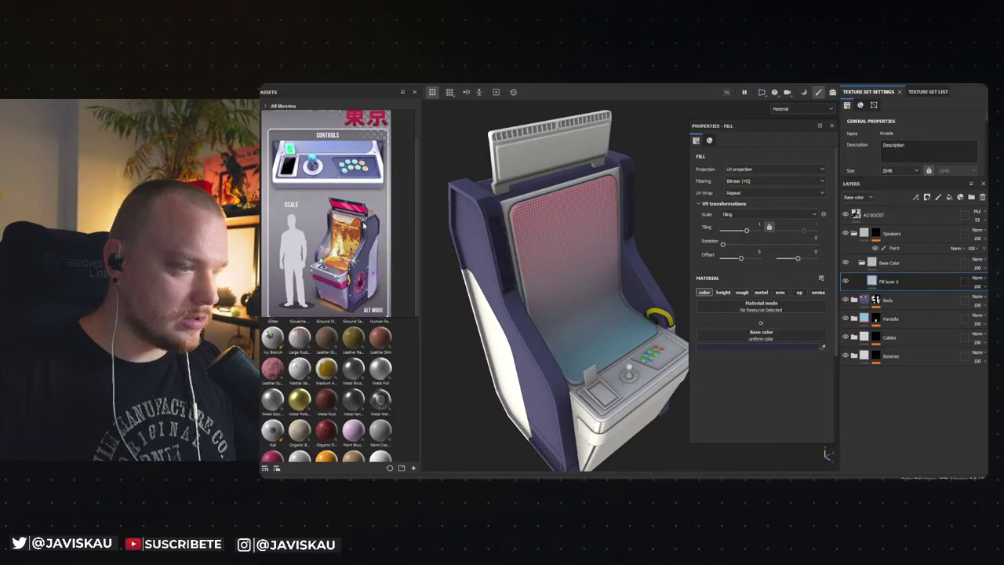
mouse_move(580, 277)
left_mouse_down("alt")
mouse_move(560, 254)
mouse_move(570, 259)
left_mouse_up("alt")
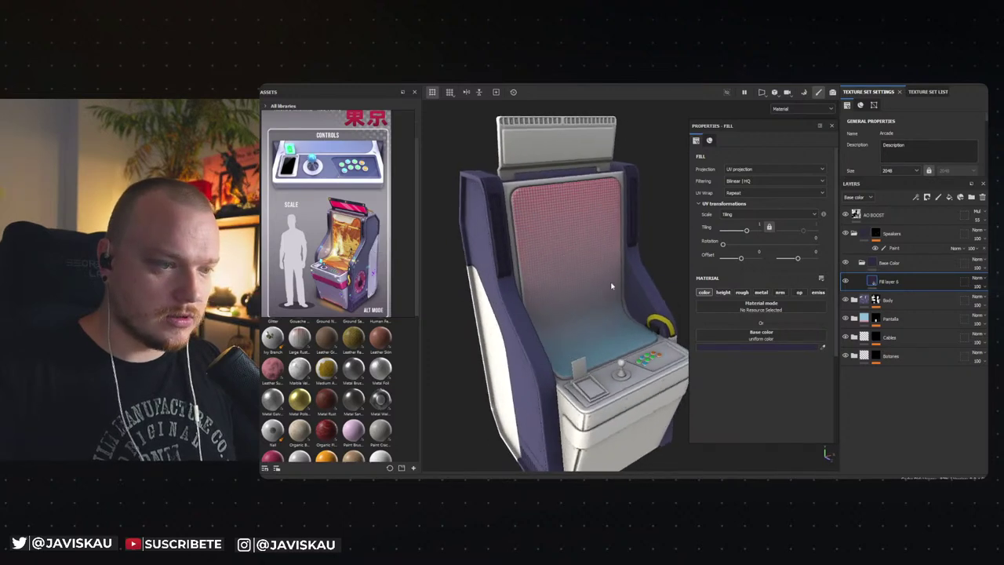
Step: Desaturate the speaker fill's base color to the dark grey 414044
left_click(767, 347)
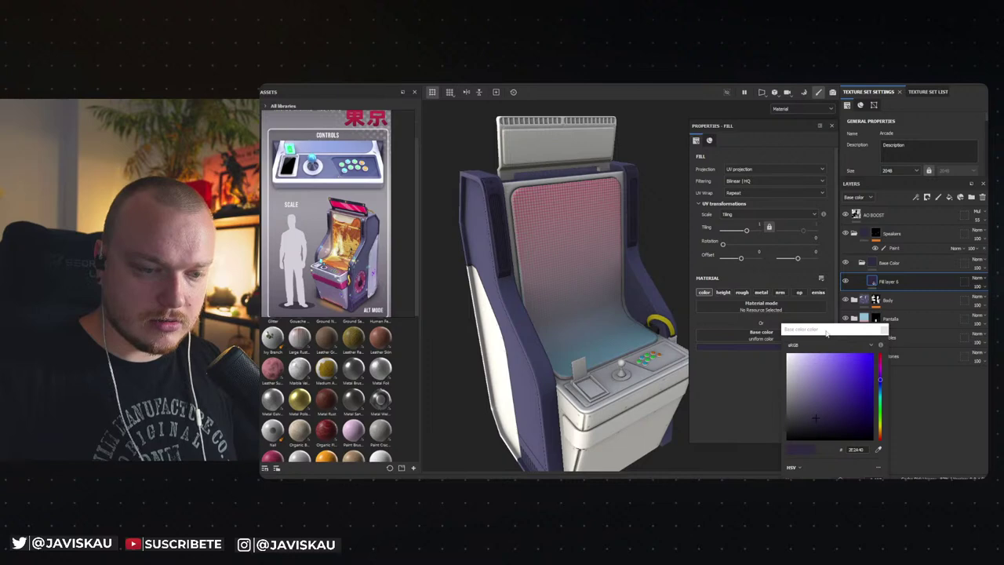
left_click_drag(828, 329, 711, 191)
left_click_drag(699, 278, 677, 277)
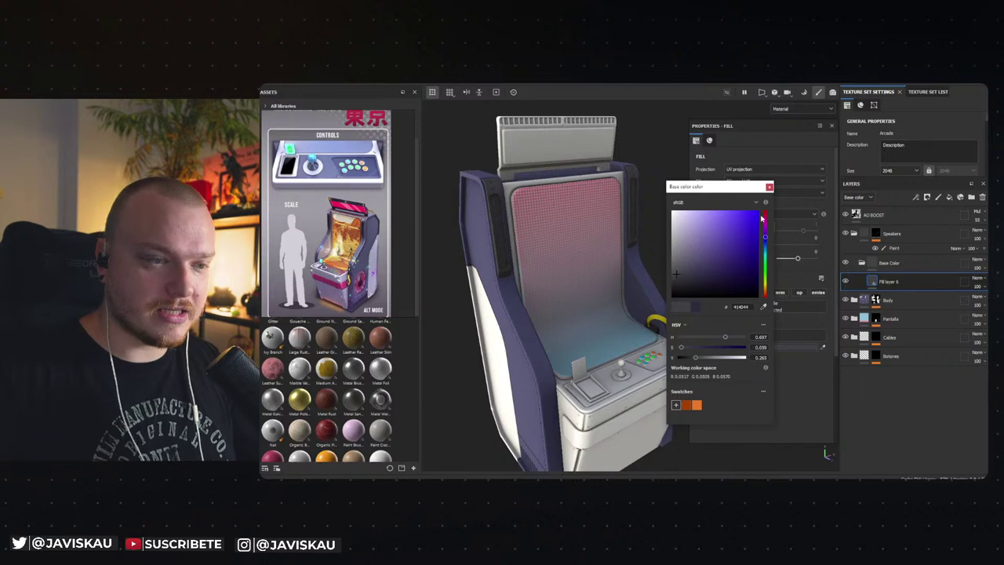
left_click(768, 186)
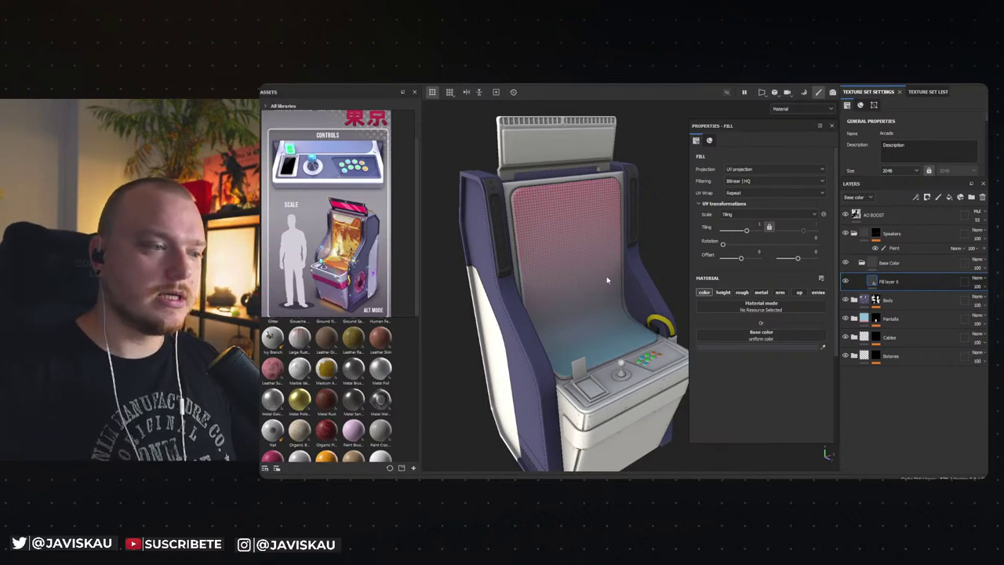
Step: Expand the Body folder and select the paint effect on the Base Color Body mask, with the Paint tool active
left_click_drag(606, 280, 581, 335, "alt")
left_click_drag(579, 318, 620, 314, "alt")
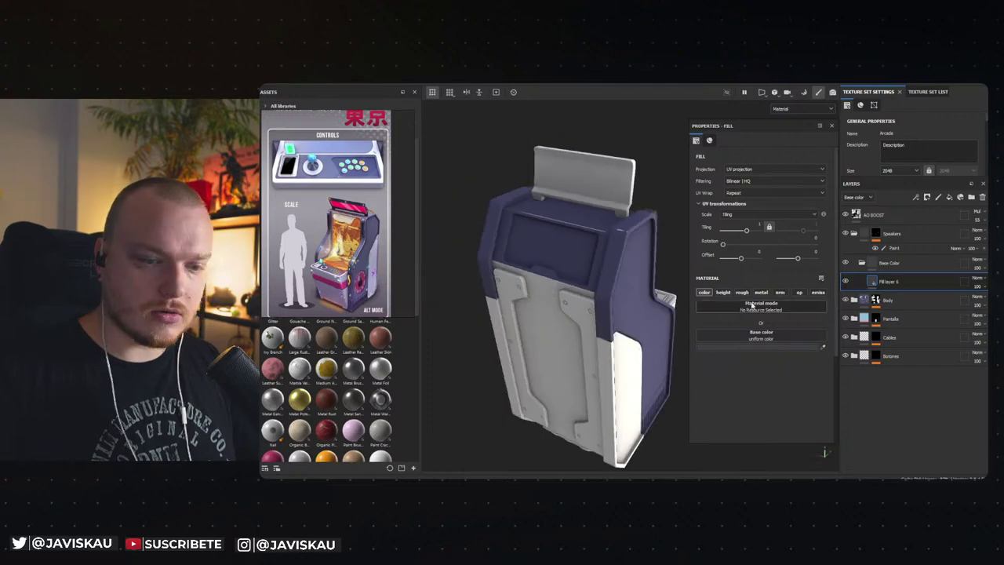
left_click(853, 300)
left_click(846, 318)
left_click(845, 318)
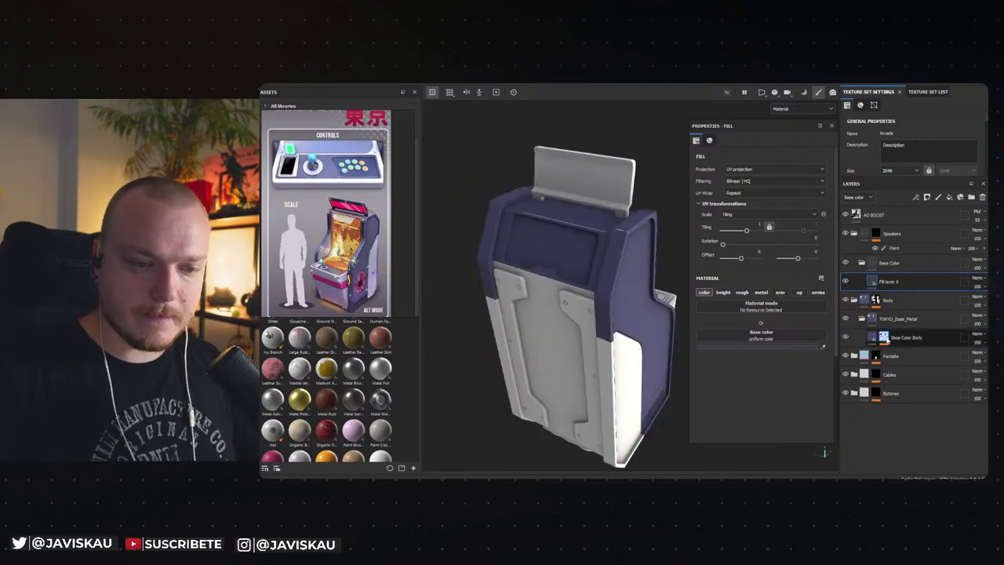
left_click(884, 338)
left_click(915, 351)
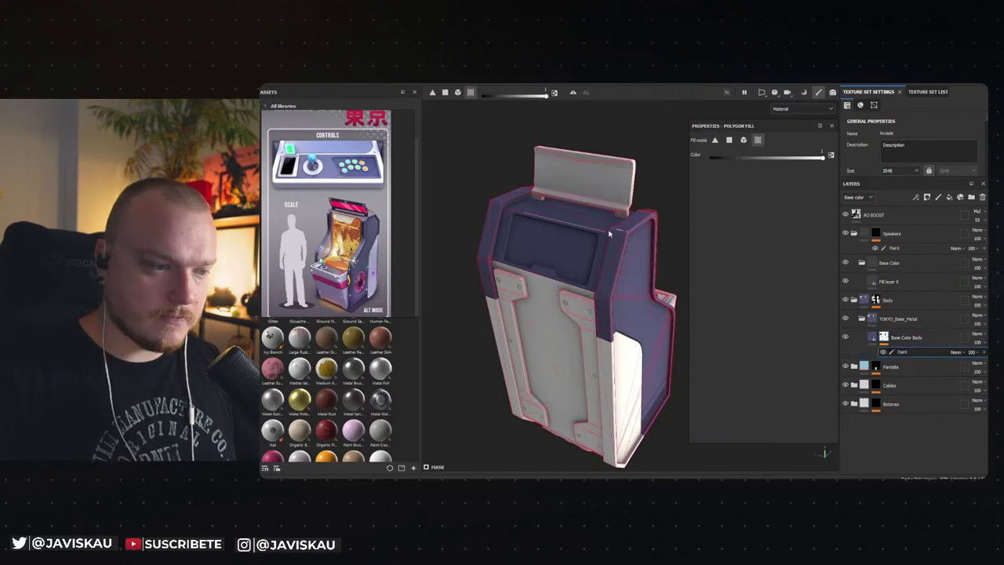
key("1")
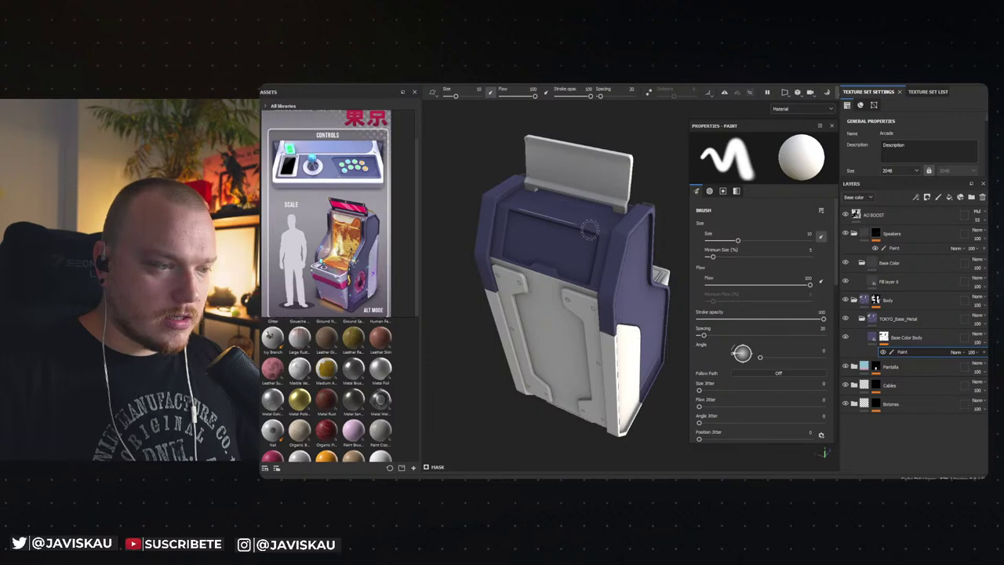
Step: Reduce the brush size to 6.77 and examine where purple meets white on the cabinet's back, side and front
mouse_move(614, 250)
left_mouse_down("alt")
mouse_move(525, 234)
mouse_move(602, 251)
mouse_move(587, 301)
mouse_move(512, 264)
mouse_move(643, 262)
mouse_move(614, 248)
mouse_move(659, 336)
left_mouse_up("alt")
mouse_move(659, 336)
right_mouse_down("alt")
mouse_move(638, 282)
mouse_move(630, 315)
right_mouse_up("alt")
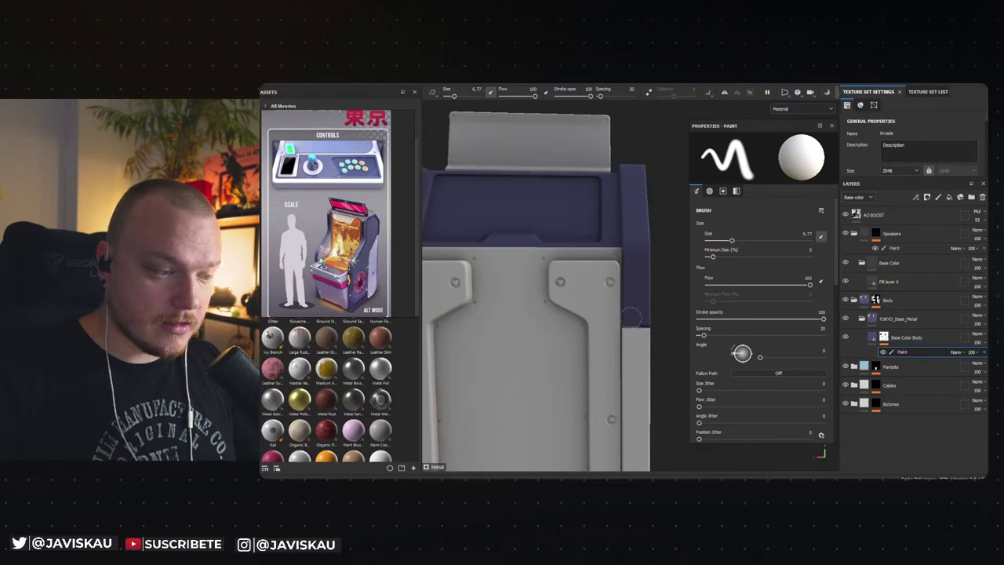
mouse_move(632, 317)
left_mouse_down("alt")
mouse_move(548, 338)
mouse_move(564, 346)
left_mouse_up("alt")
scroll(580, 325, "down", 5)
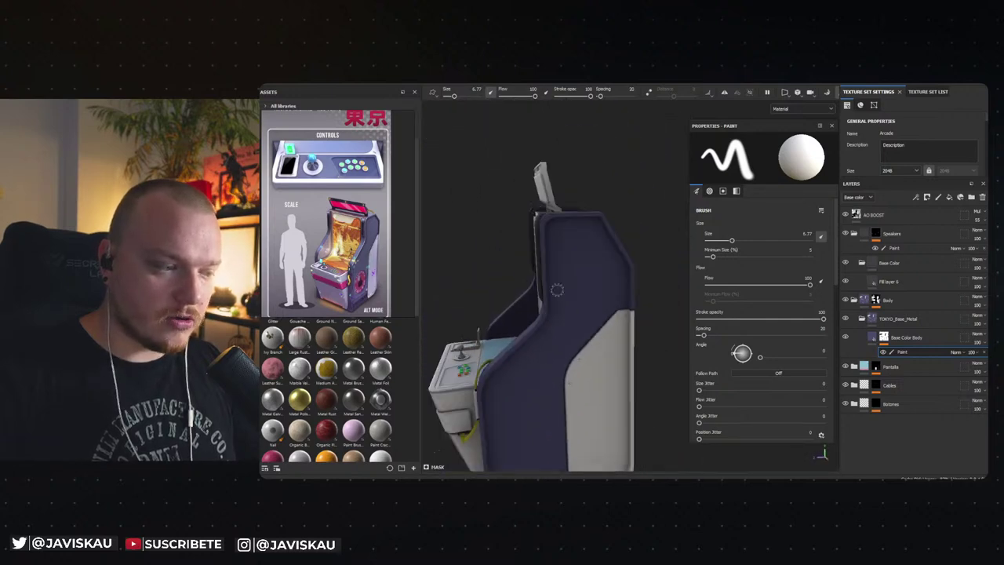
middle_click_drag(563, 400, 582, 334, "alt")
mouse_move(582, 334)
left_mouse_down("alt")
mouse_move(649, 312)
mouse_move(616, 314)
left_mouse_up("alt")
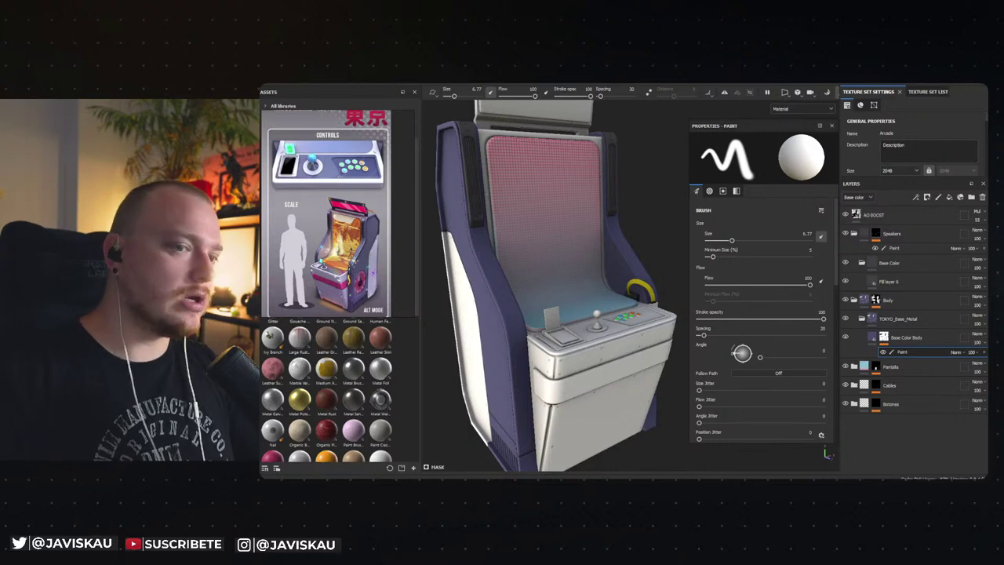
left_click_drag(526, 155, 567, 247, "alt")
middle_click_drag(567, 247, 545, 165, "alt")
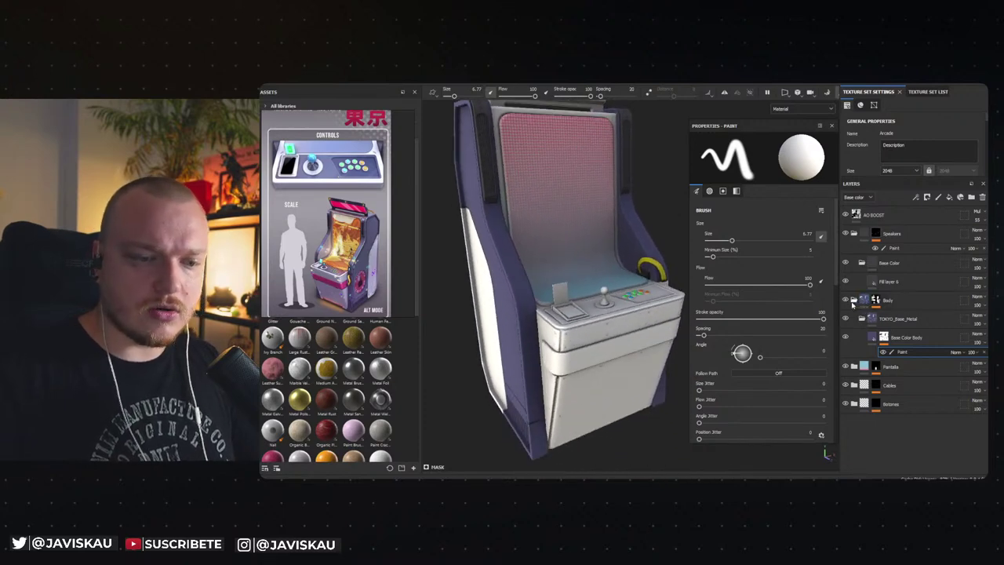
Step: Collapse the Body and Speakers folders and examine the cabinet's control deck, lower front and side
left_click(853, 301)
left_click(854, 234)
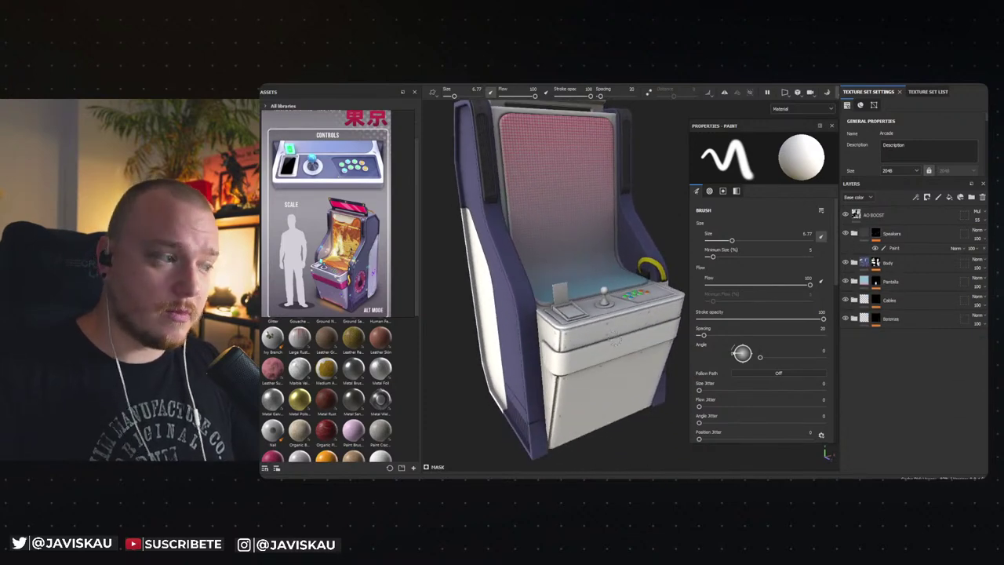
left_click_drag(612, 327, 566, 363, "alt")
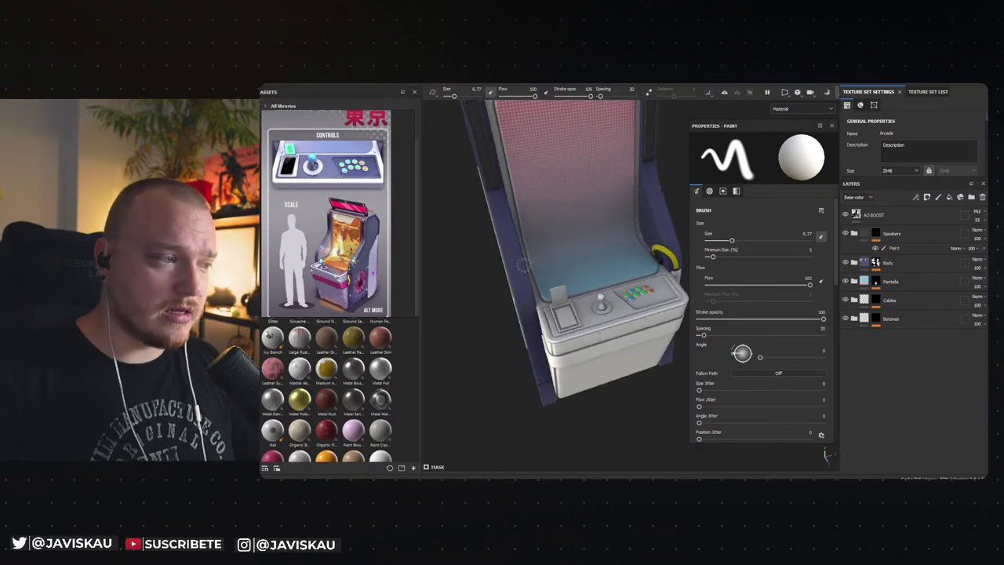
left_click_drag(570, 288, 602, 276, "alt")
right_click_drag(602, 276, 597, 375, "alt")
mouse_move(597, 375)
left_mouse_down("alt")
mouse_move(608, 356)
mouse_move(635, 380)
left_mouse_up("alt")
left_click_drag(625, 321, 621, 328, "alt")
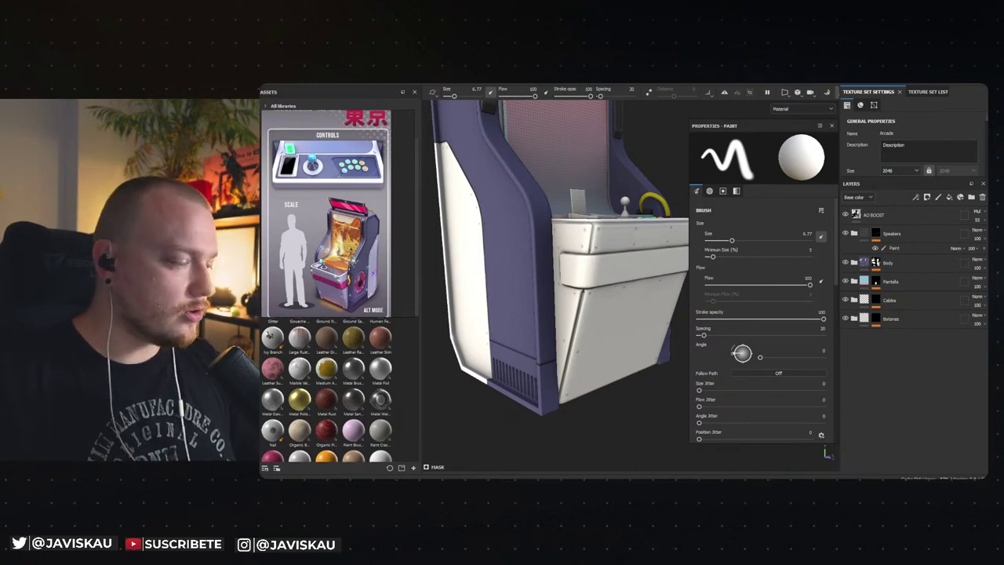
Step: Switch to Firefox and open Pinterest in a new tab
mouse_move(341, 478)
left_click(377, 451)
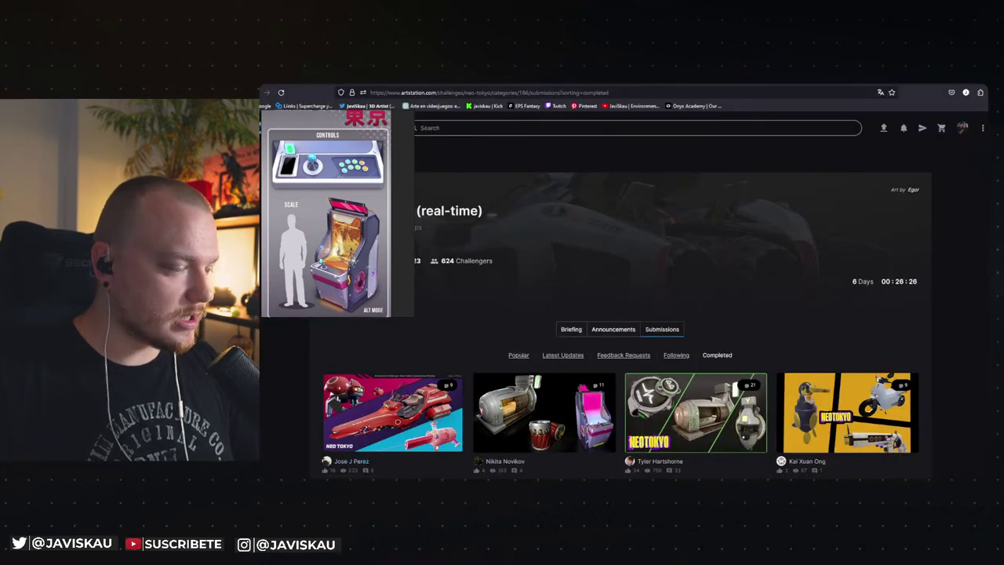
key("ctrl+t")
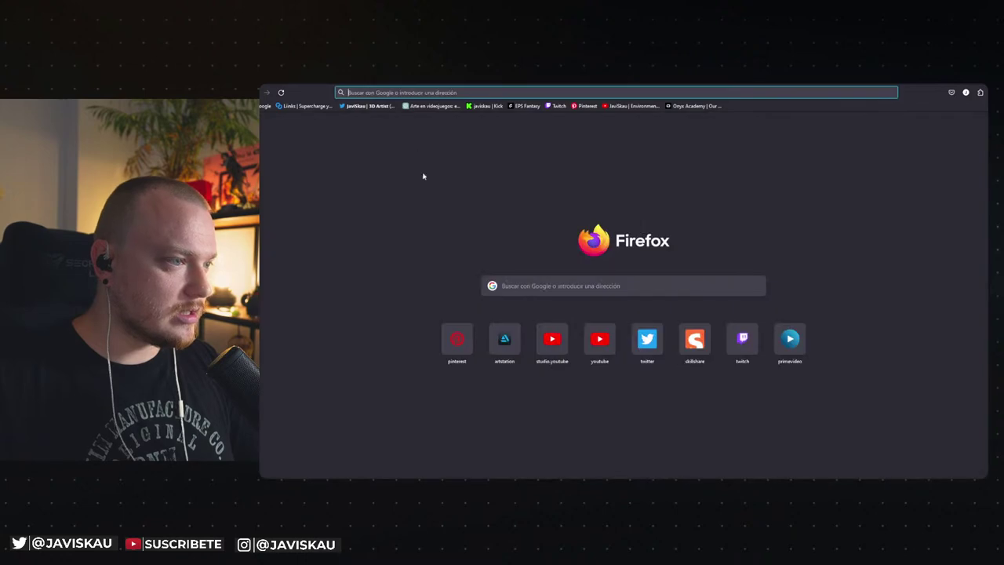
left_click(472, 346)
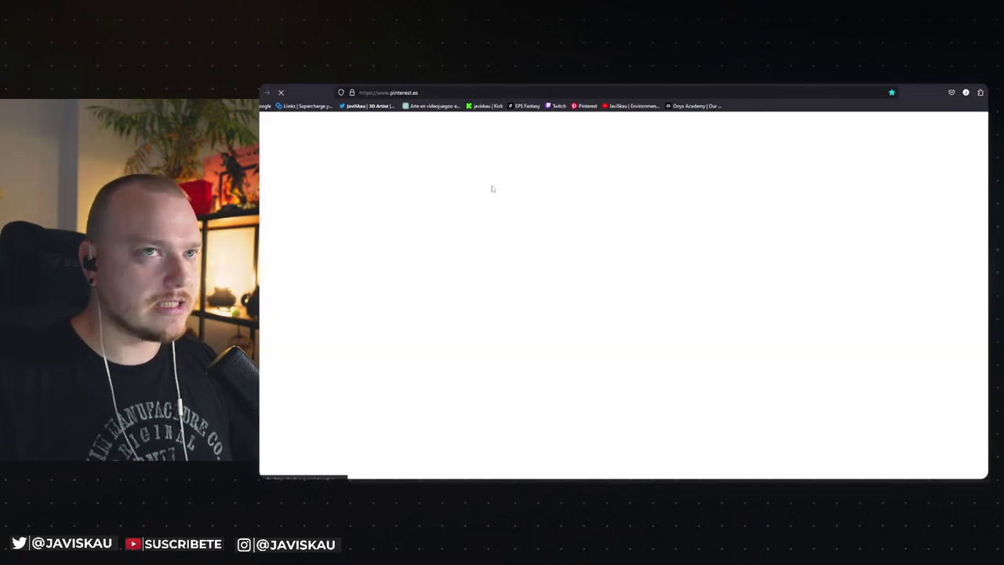
key("ctrl+l")
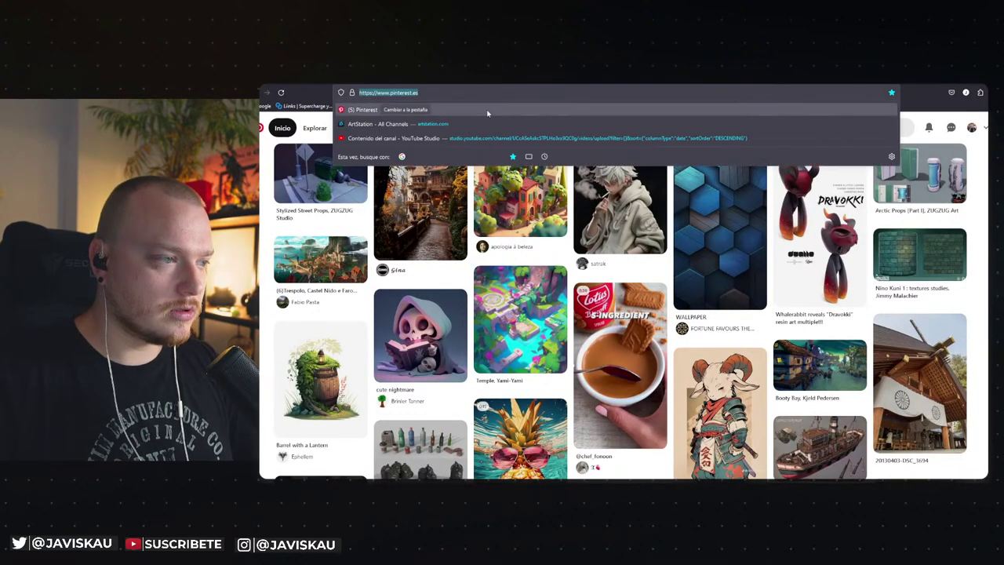
key("Escape")
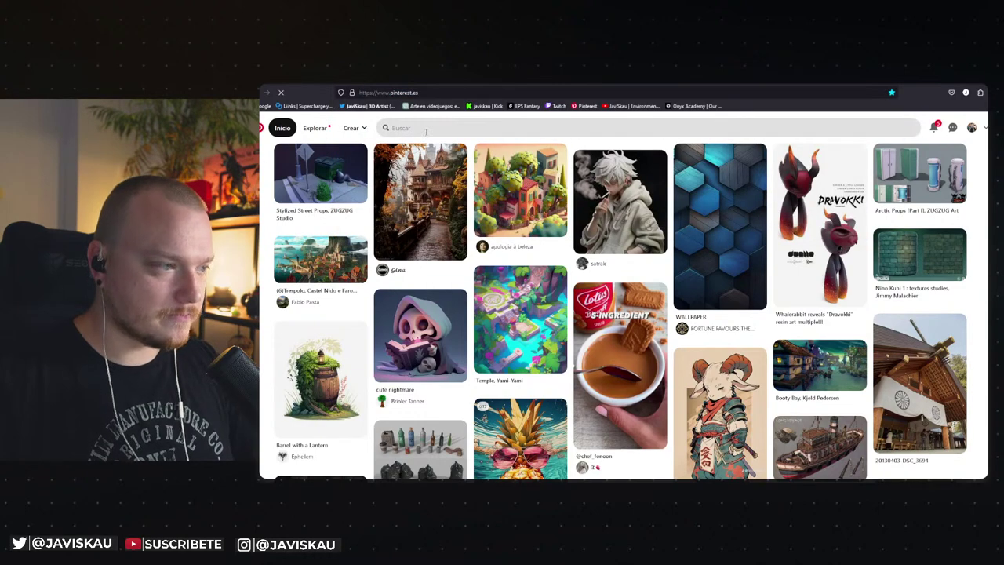
Step: Search Pinterest for "stylized diorama course"
left_click(426, 129)
type("styl")
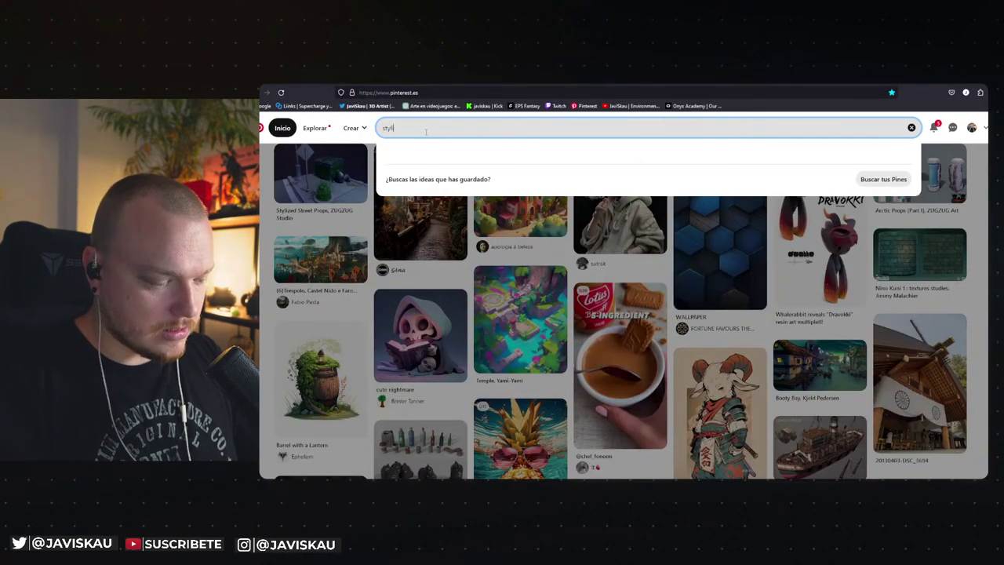
type("ized diorama")
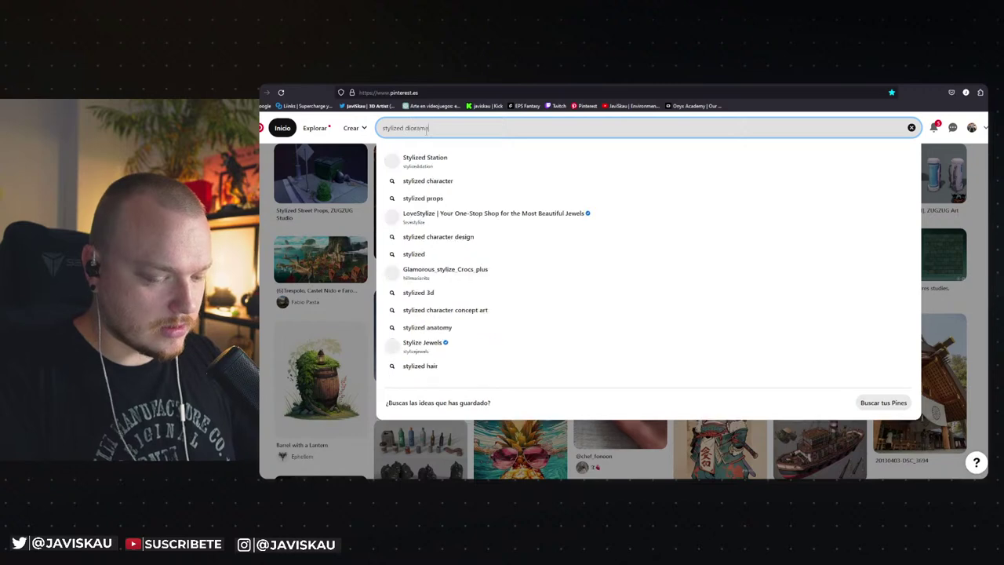
type(" course")
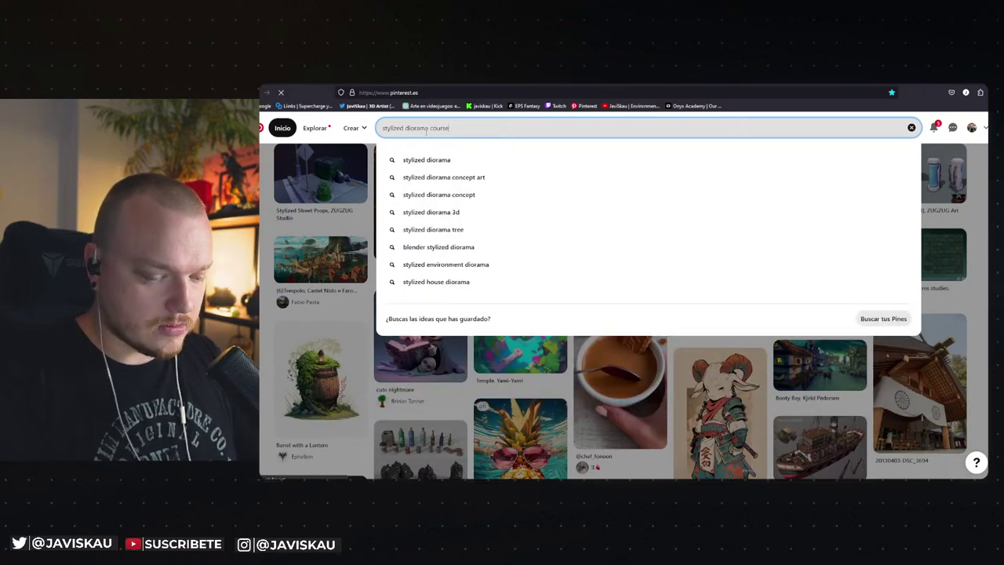
key("Return")
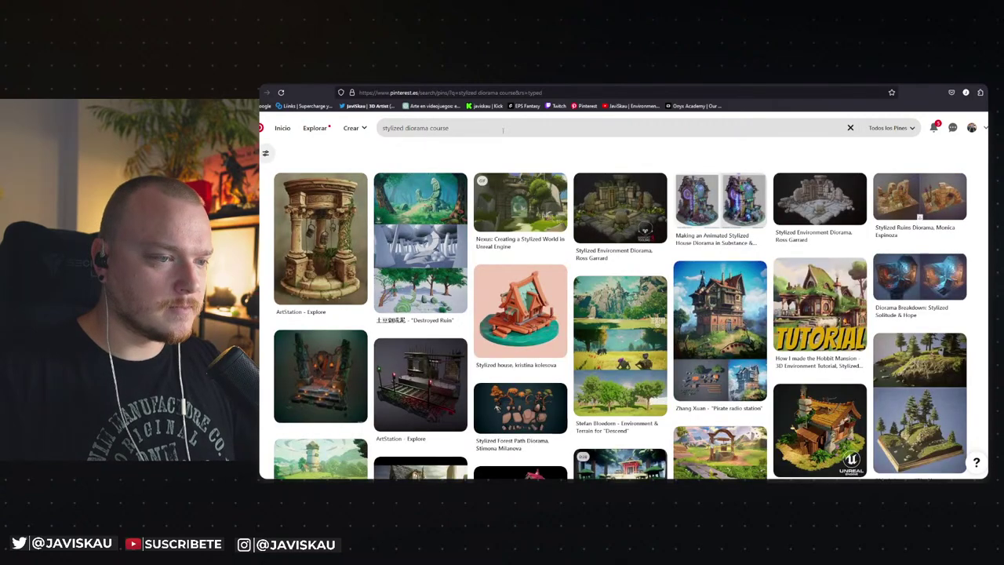
Step: Examine the Stylized Environment Diorama and Stylized Dungeon Diorama Study pins and browse their related images
left_click(619, 205)
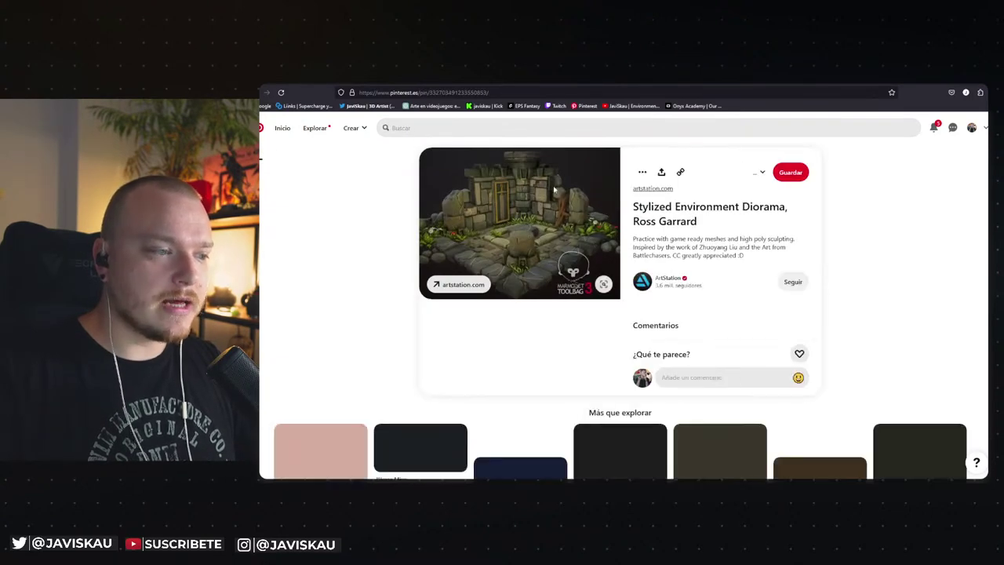
scroll(553, 189, "down", 5)
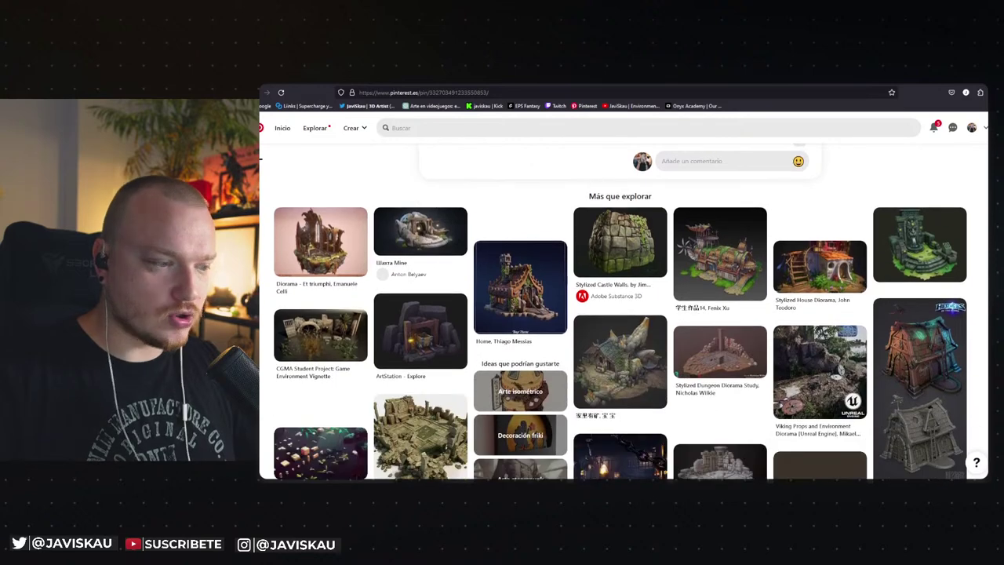
scroll(620, 313, "down", 3)
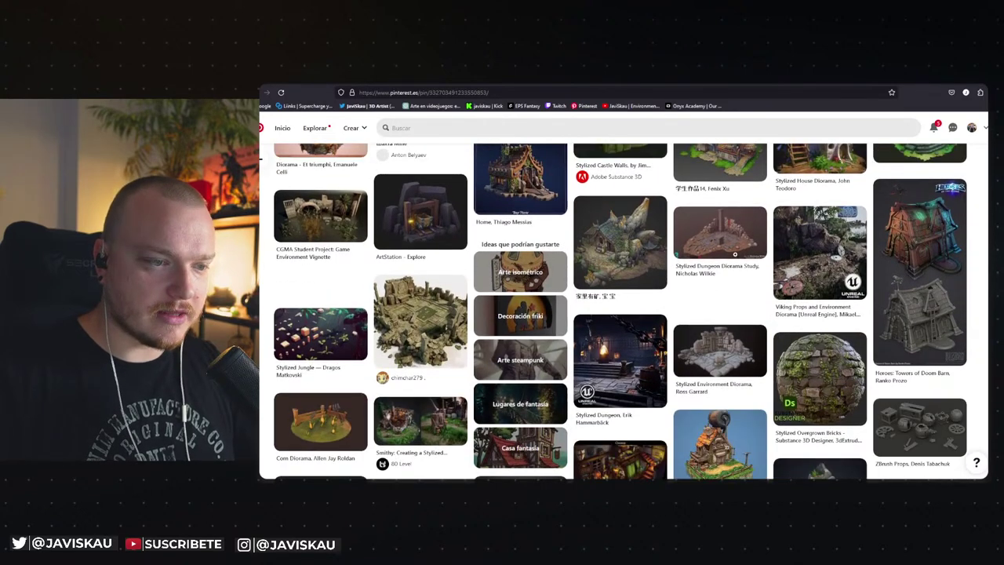
left_click(737, 244)
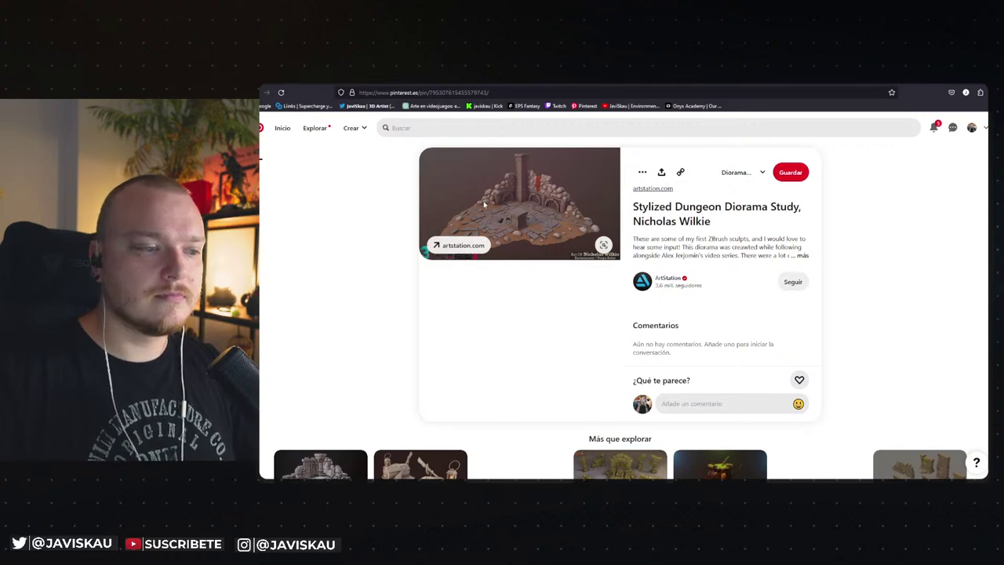
scroll(484, 204, "down", 2)
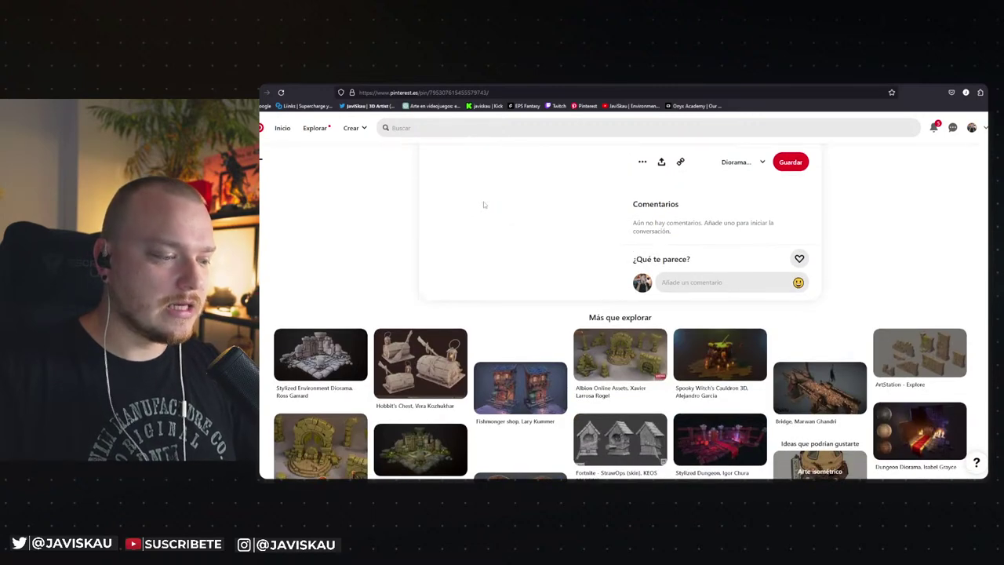
scroll(483, 201, "down", 2)
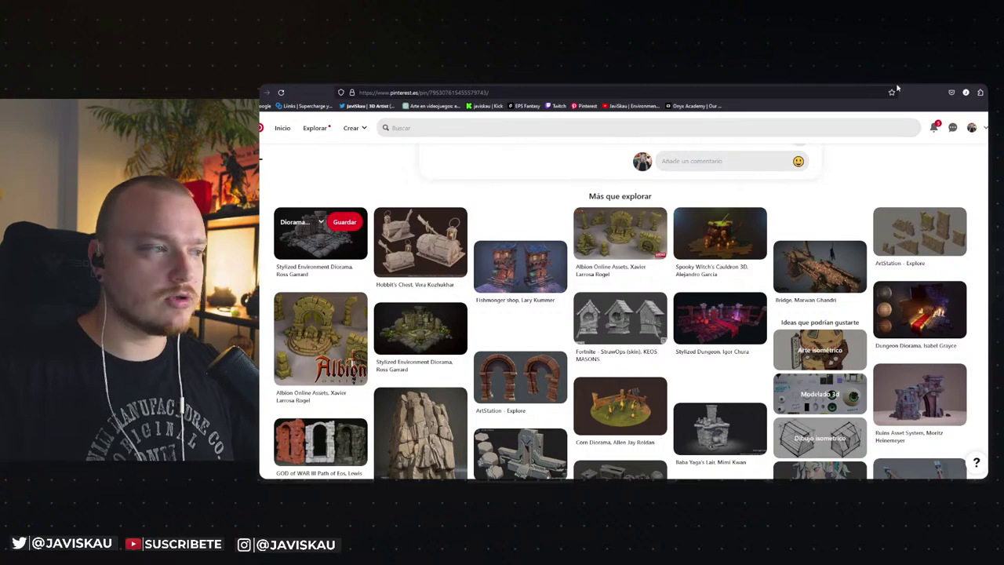
Step: Switch back to Substance 3D Painter, select the Speakers folder and compare the cabinet's control deck with an enlarged view of the concept
left_click(958, 84)
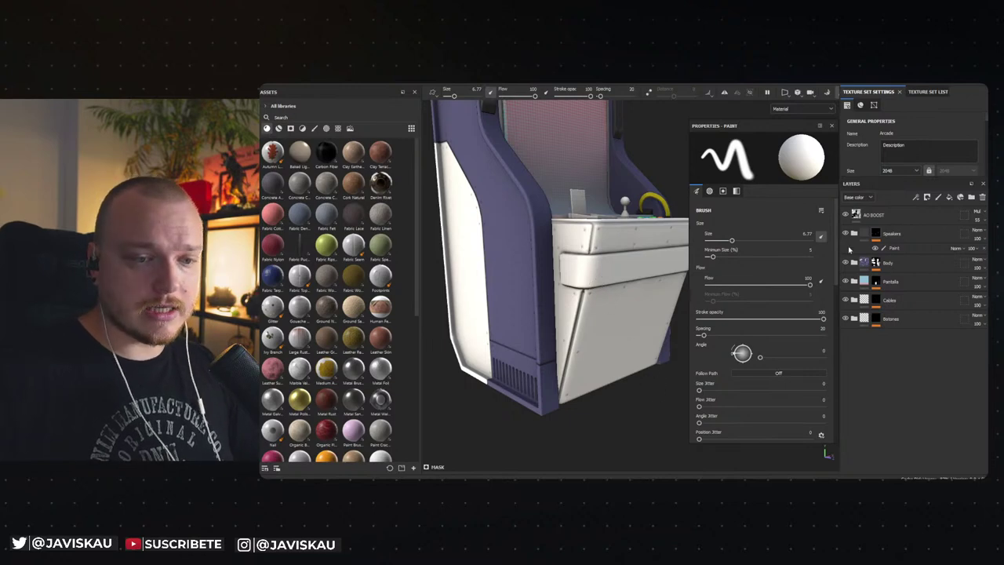
left_click(866, 233)
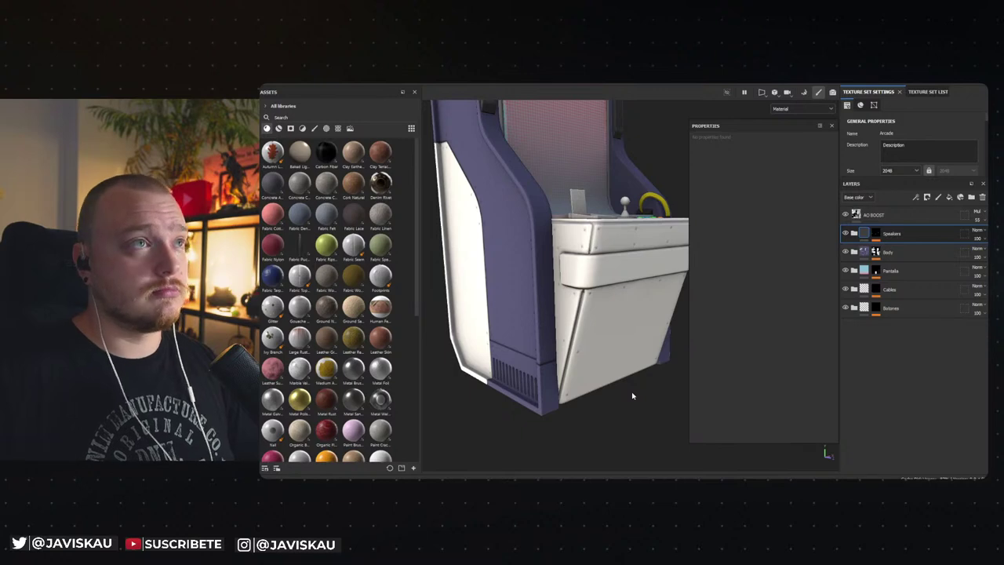
left_click_drag(619, 419, 568, 350, "alt")
left_click_drag(583, 386, 556, 308, "alt")
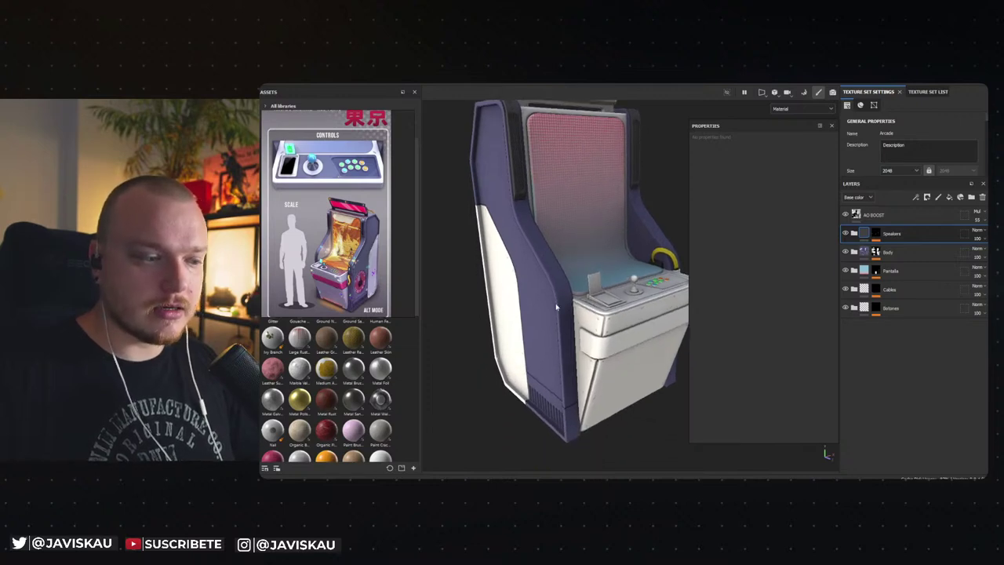
left_click(930, 234)
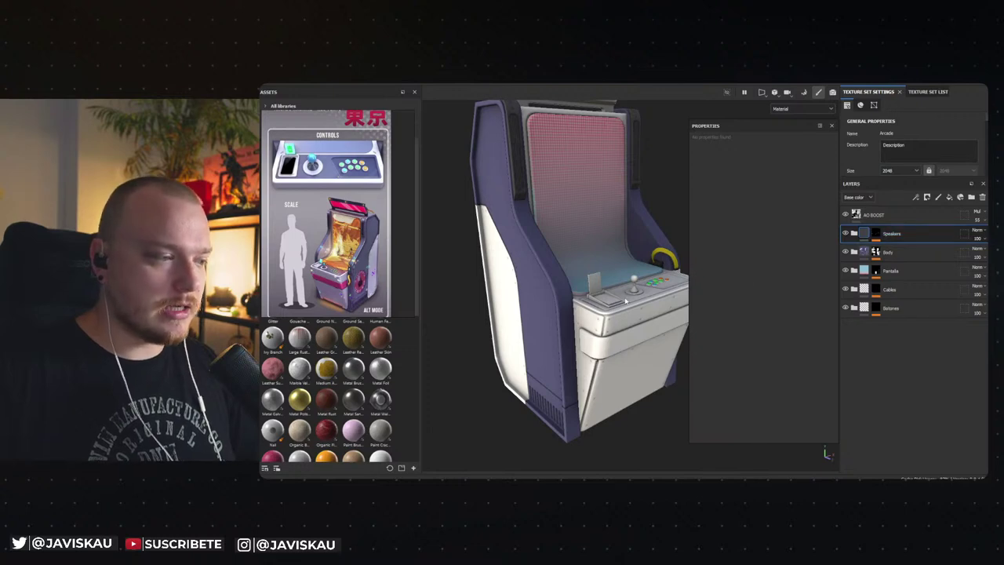
scroll(353, 268, "up", 5)
middle_click_drag(686, 320, 661, 302, "alt")
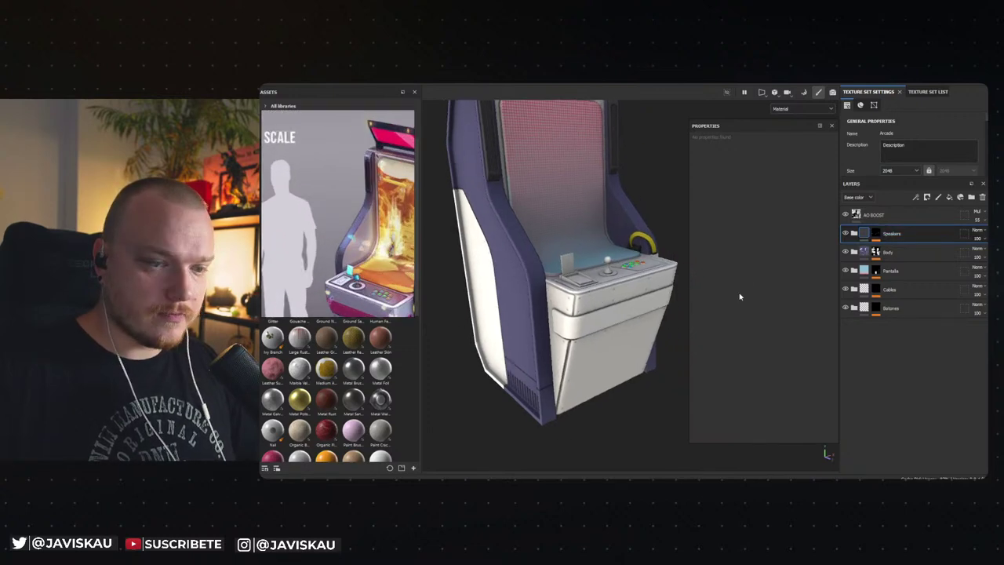
Step: Add a new folder above Speakers and name it Main Control Panel
left_click(971, 198)
double_click(876, 234)
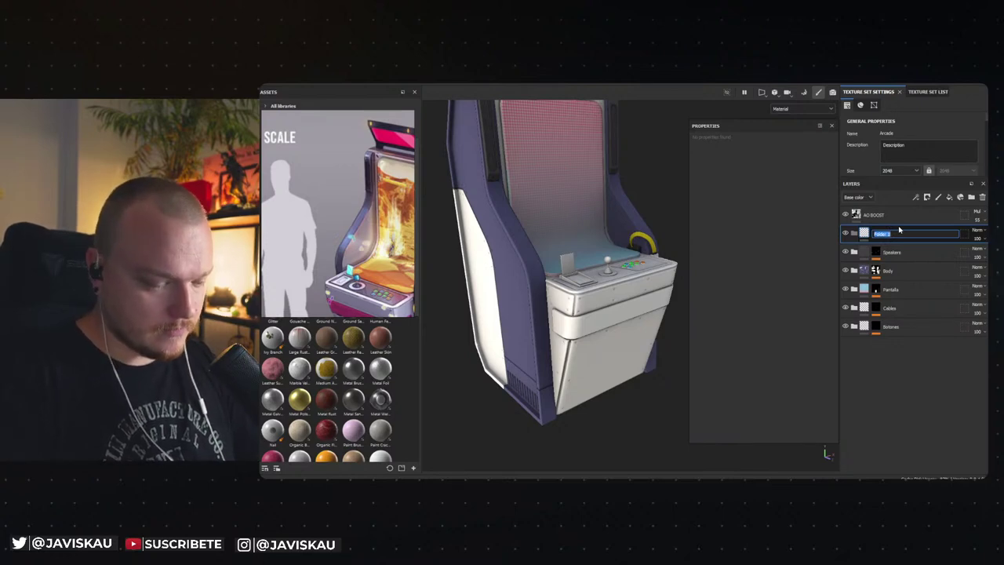
type("Main Con")
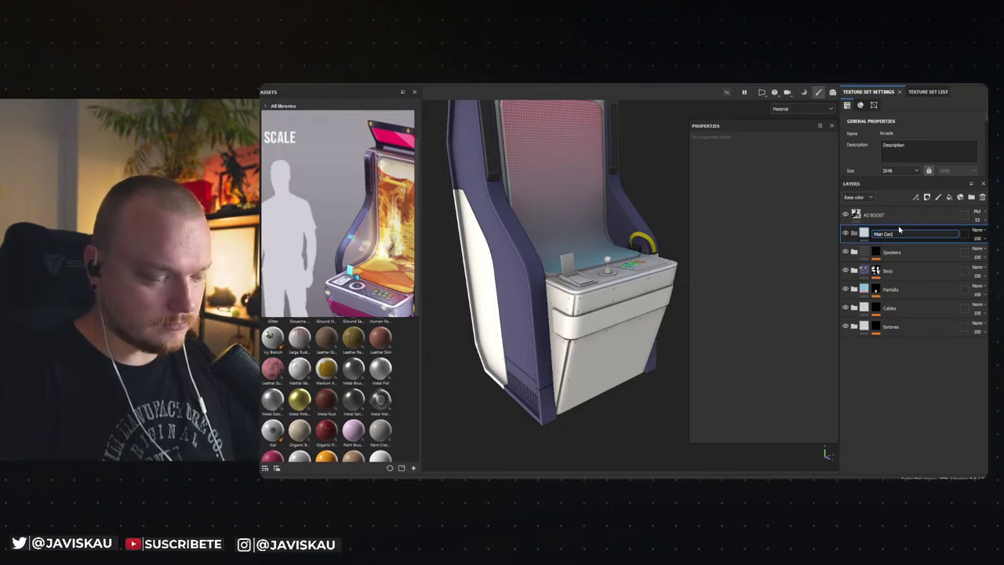
type("trol Panel")
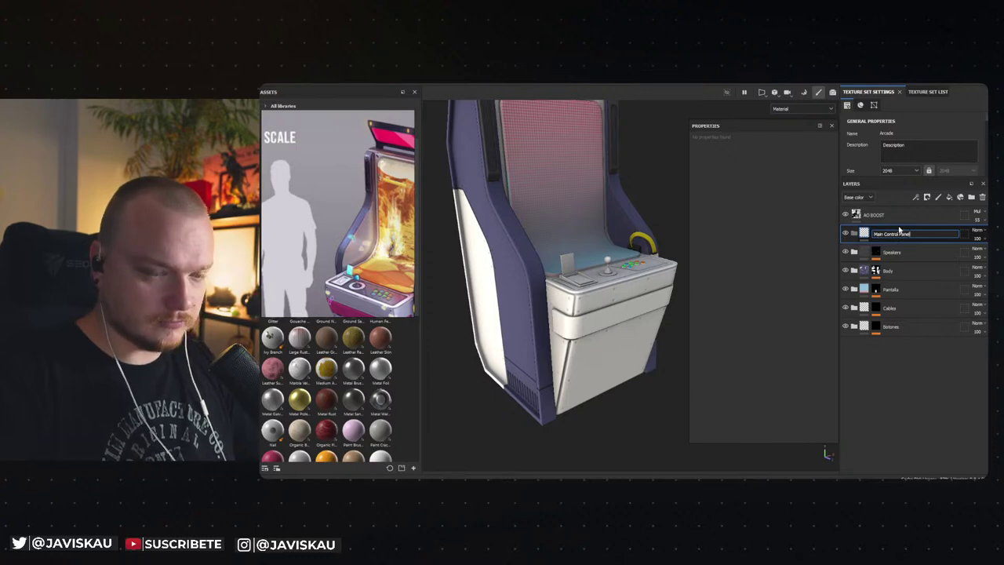
key("Return")
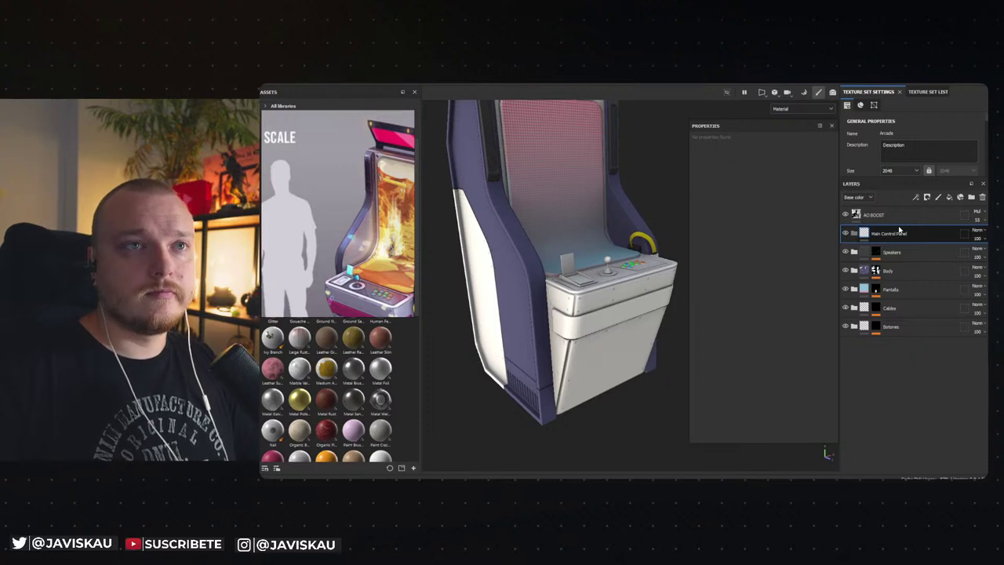
Step: Add a fill layer inside the Main Control Panel folder
double_click(898, 253)
right_click(908, 238)
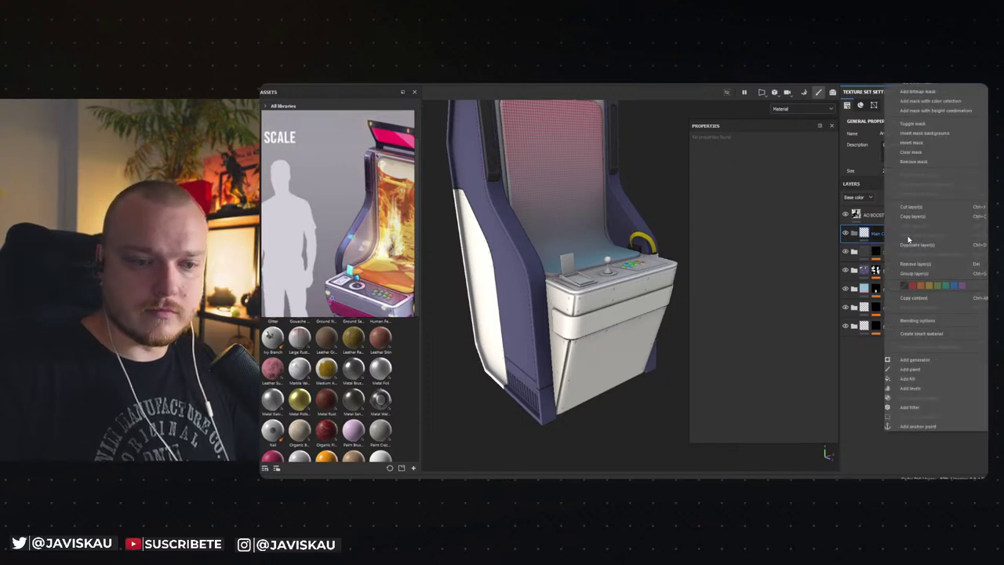
left_click(880, 233)
left_click(949, 196)
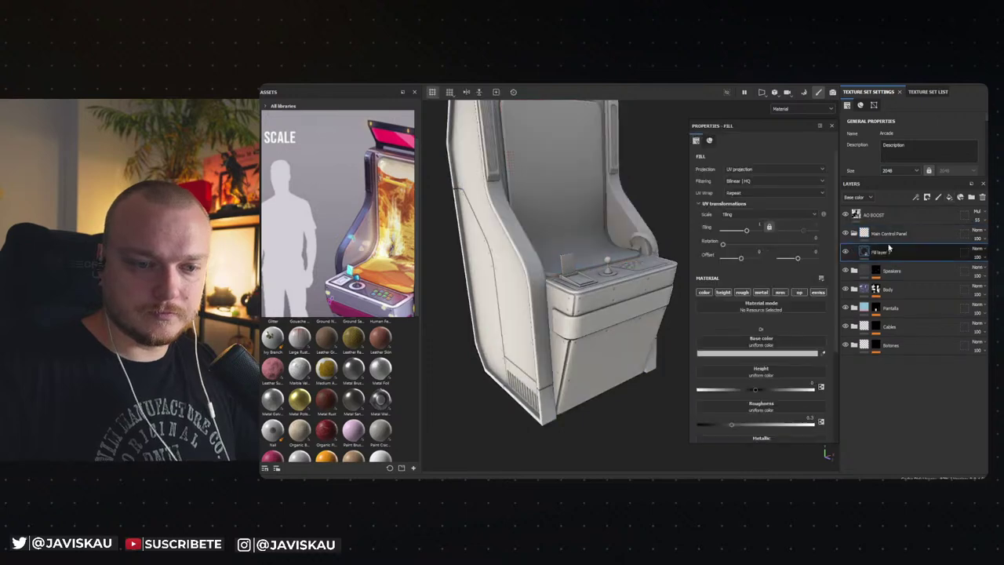
key("Return")
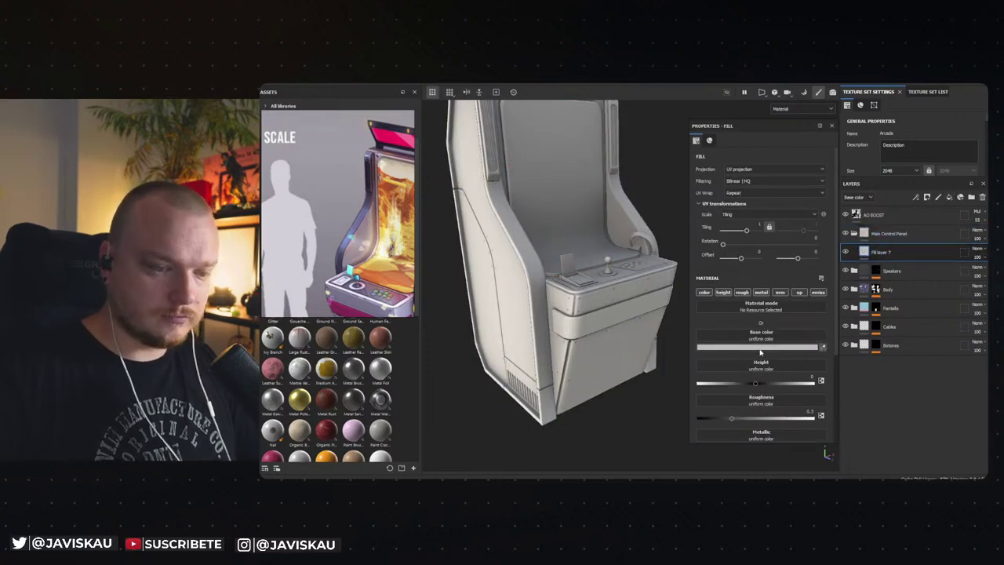
Step: Sample the concept's purple as the new fill's base color, darken it to a value of 0.267, and keep only the color channel active
left_click(382, 310)
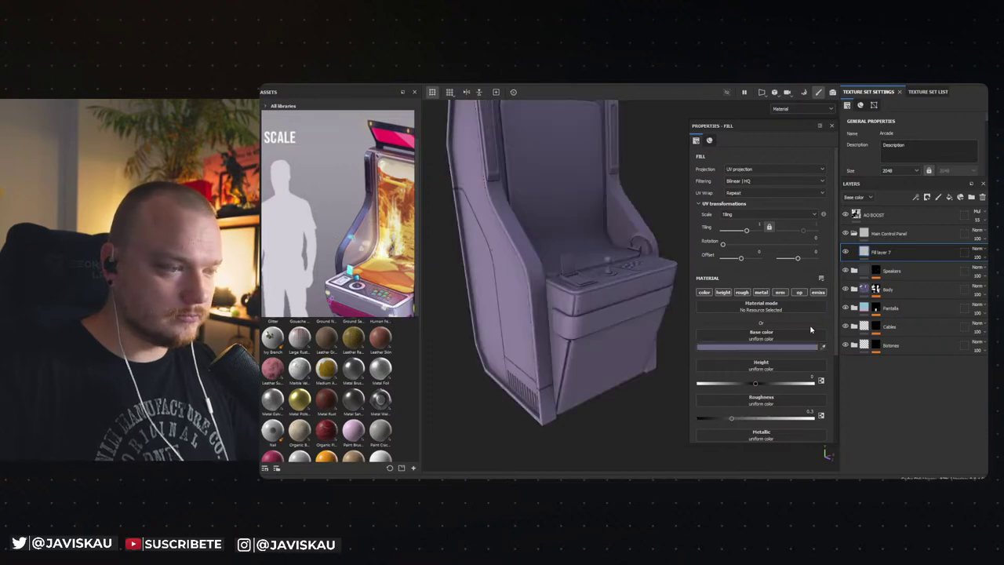
left_click(765, 346)
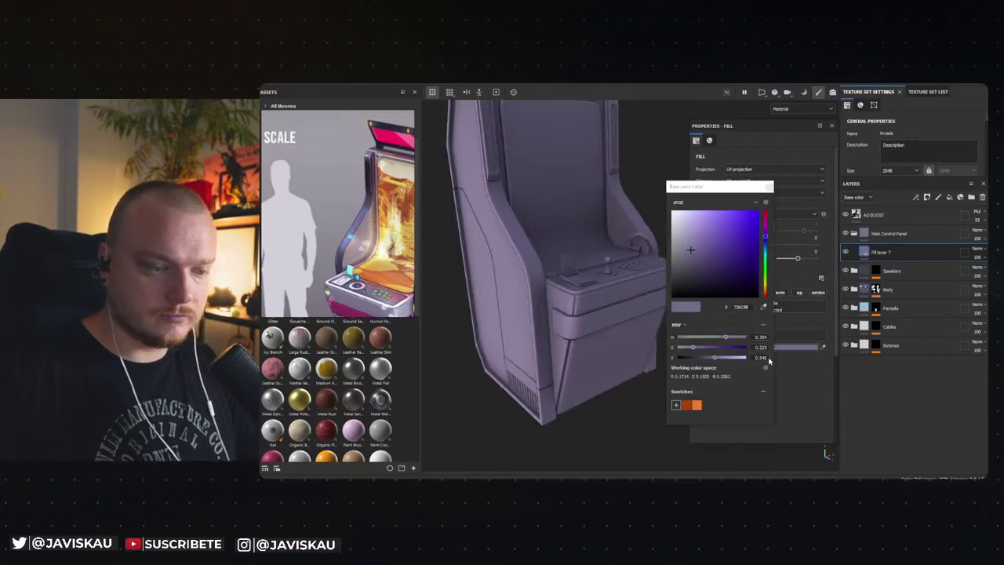
left_click_drag(711, 362, 695, 358)
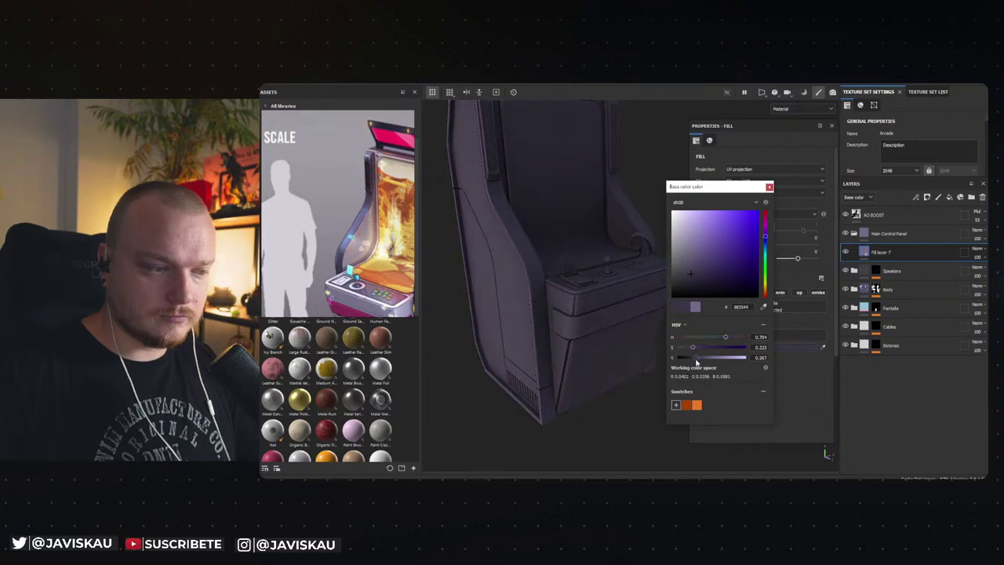
left_click(769, 187)
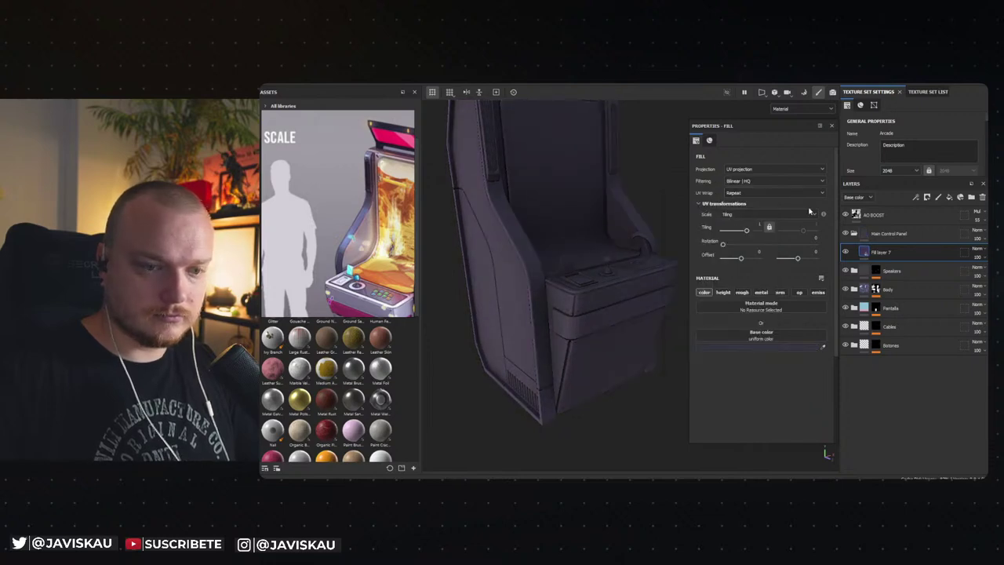
Step: Add a black mask with a paint effect to the Main Control Panel folder
right_click(882, 231)
left_click(915, 91)
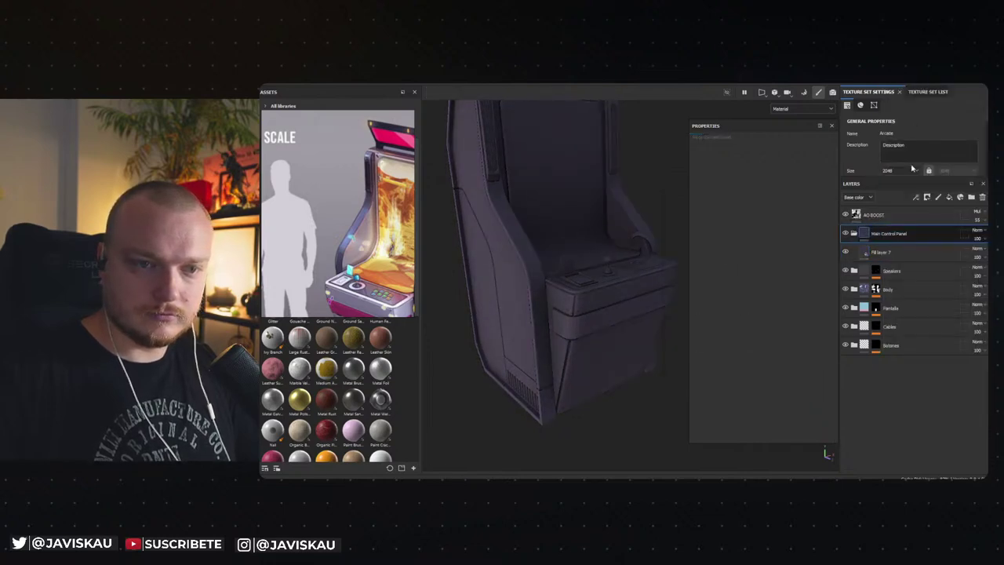
right_click(892, 234)
left_click(909, 368)
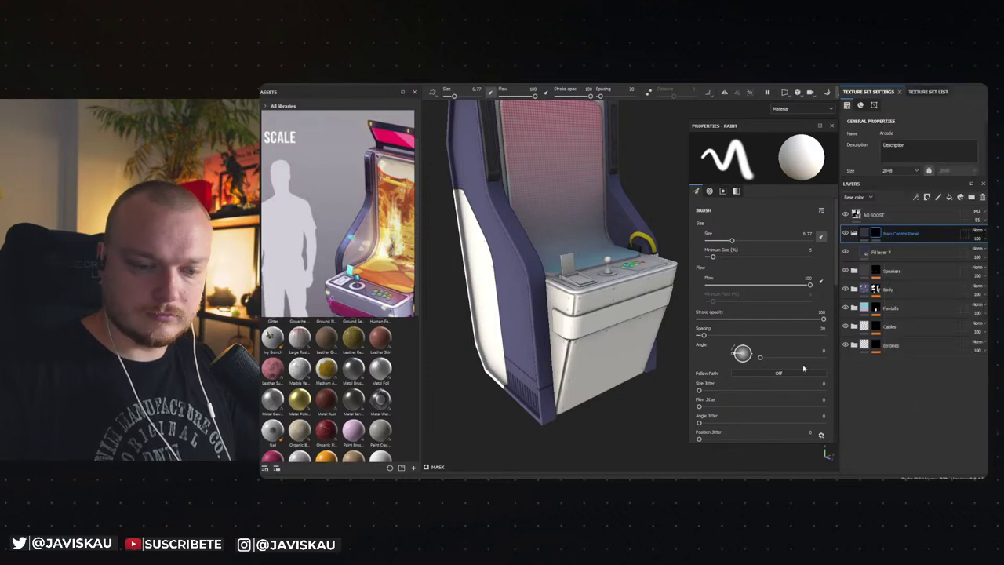
left_click_drag(600, 274, 541, 329, "alt")
right_click_drag(541, 329, 604, 329, "alt")
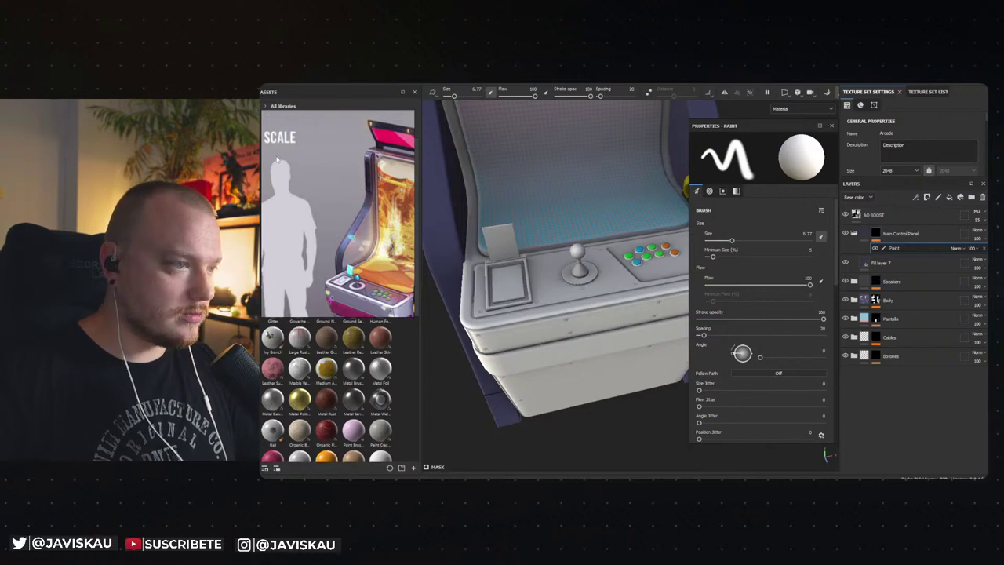
key("4")
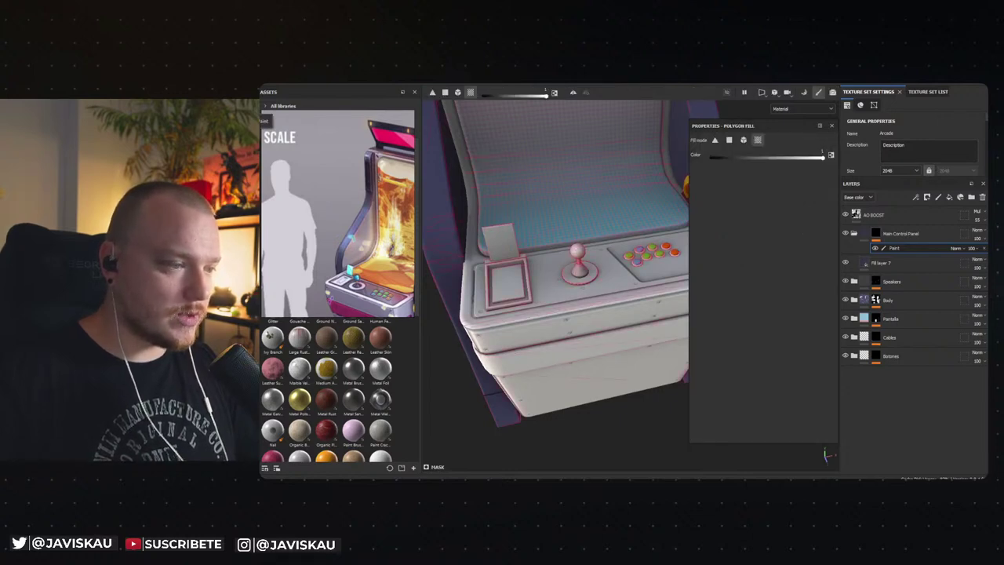
key("1")
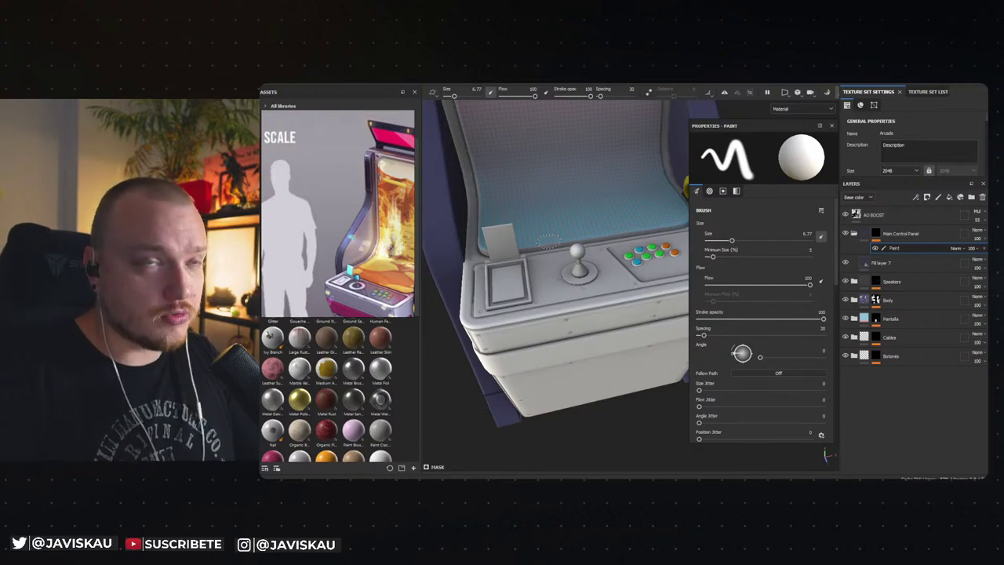
Step: Save the project and show only the 2D UV view in a wider viewport, framing the control panel island
key("ctrl+s")
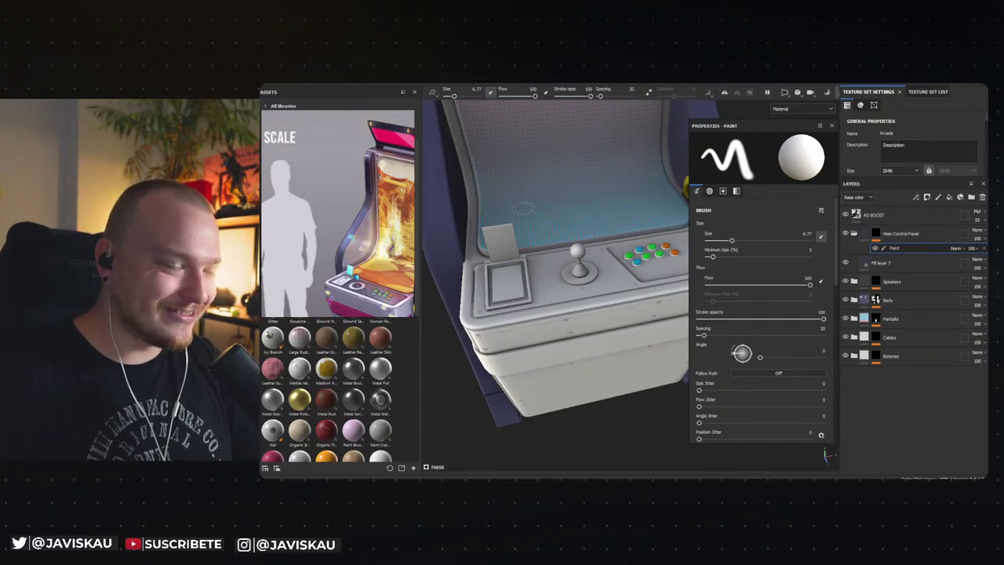
key("F3")
scroll(583, 267, "down", 4)
middle_click_drag(583, 267, 518, 287, "alt")
scroll(609, 314, "up", 6)
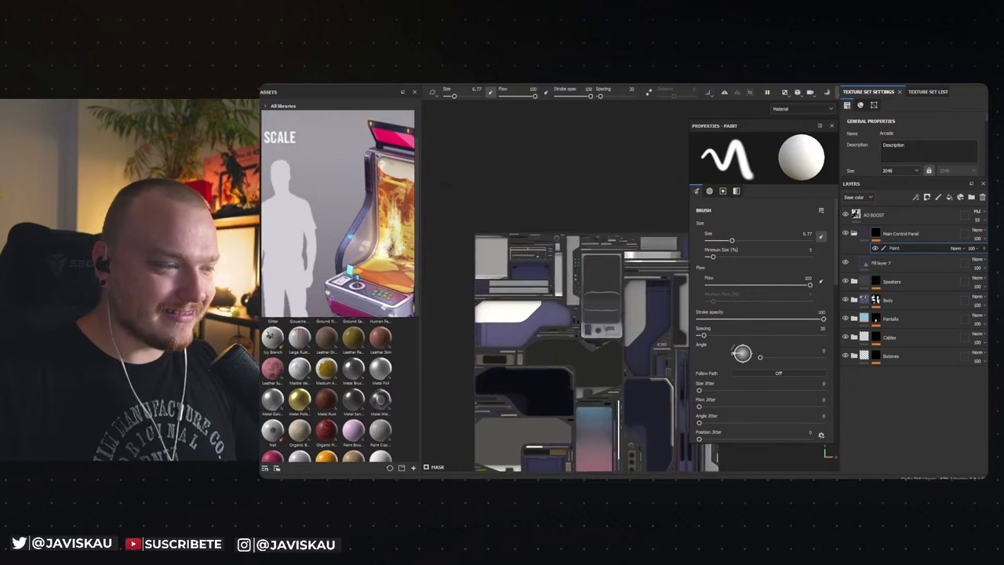
scroll(609, 315, "up", 2)
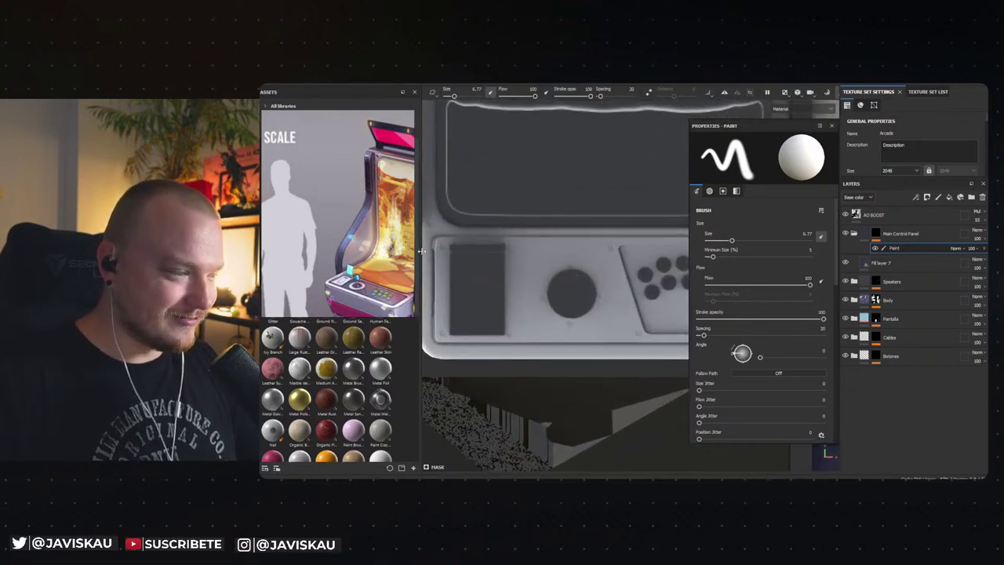
left_click_drag(422, 251, 354, 243)
middle_click_drag(515, 292, 604, 295, "alt")
scroll(510, 261, "up", 6)
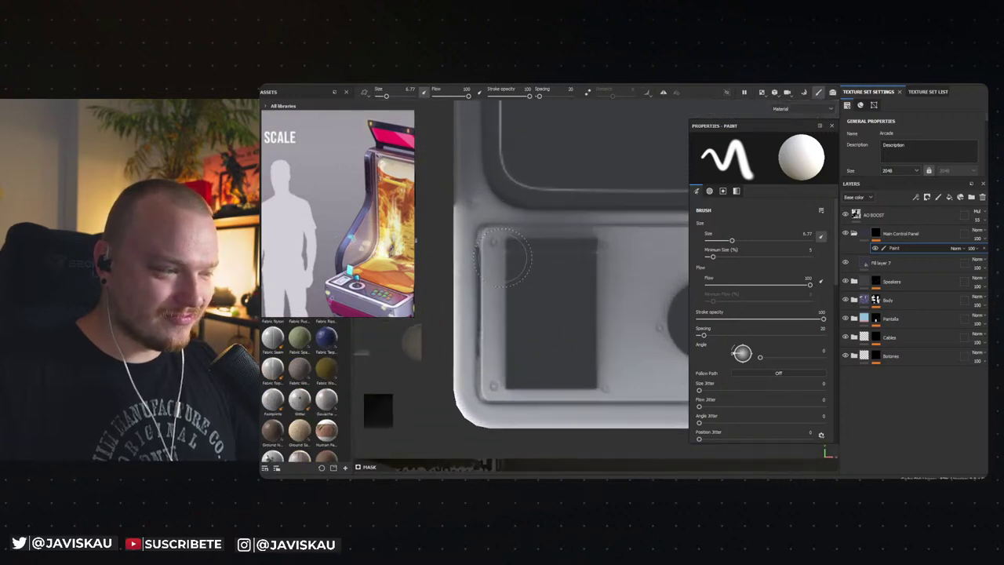
Step: Reduce the brush size to 1.97 and mask the upper-left corner and start of the upper edge of the control panel inset
middle_click_drag(502, 256, 530, 272, "alt")
right_click_drag(551, 275, 526, 274, "ctrl")
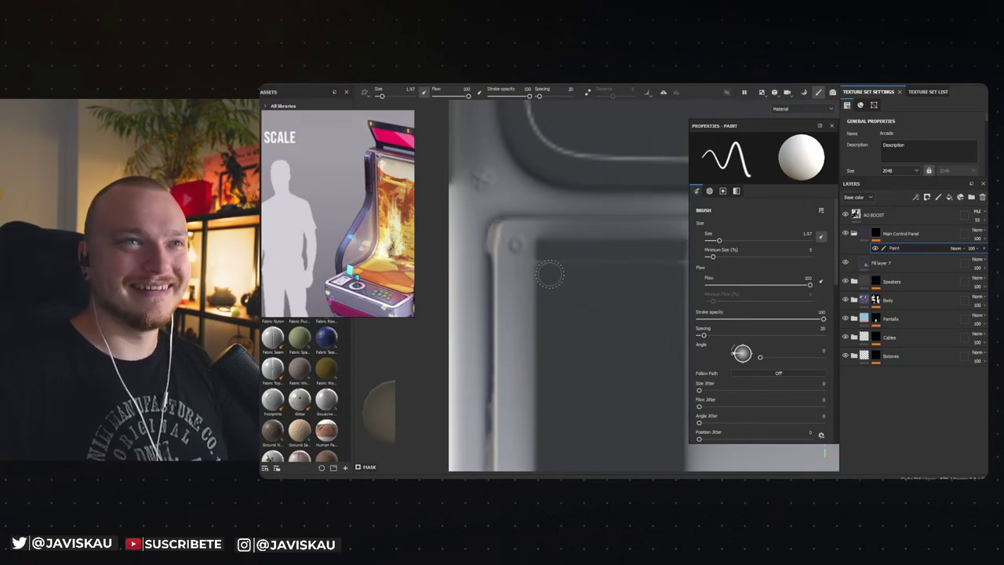
mouse_move(513, 249)
left_mouse_down()
mouse_move(512, 232)
mouse_move(507, 253)
mouse_move(502, 245)
mouse_move(537, 229)
mouse_move(642, 231)
left_mouse_up()
scroll(560, 290, "down", 3)
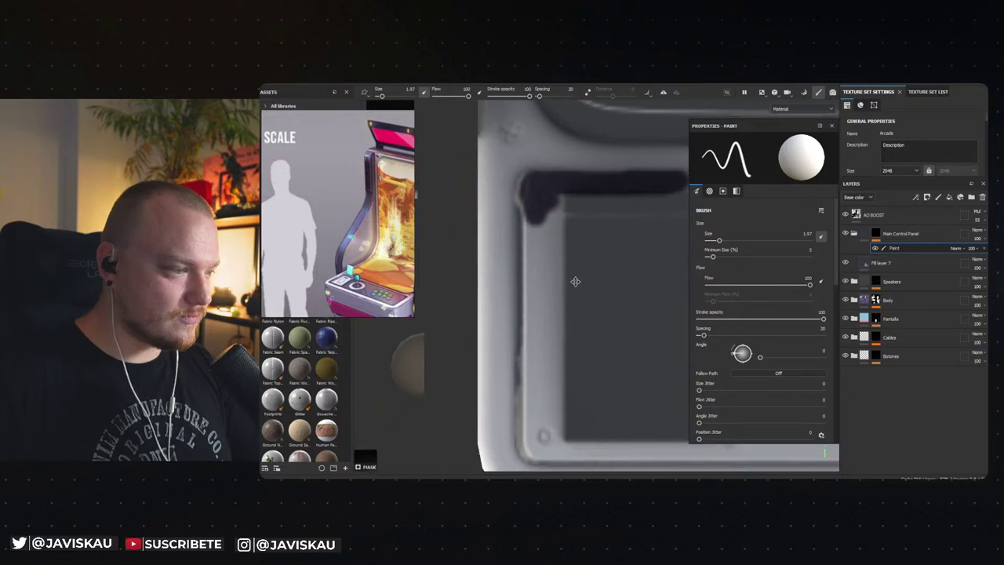
Step: Paint the mask in straight strokes down the inset's left edge to its lower-left corner
left_click(541, 156)
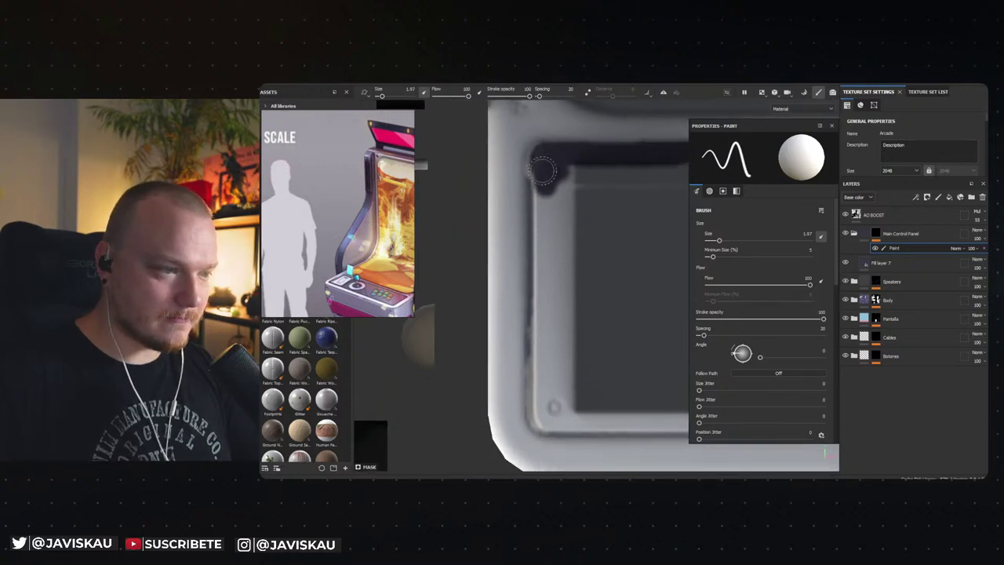
left_click(543, 415, "shift")
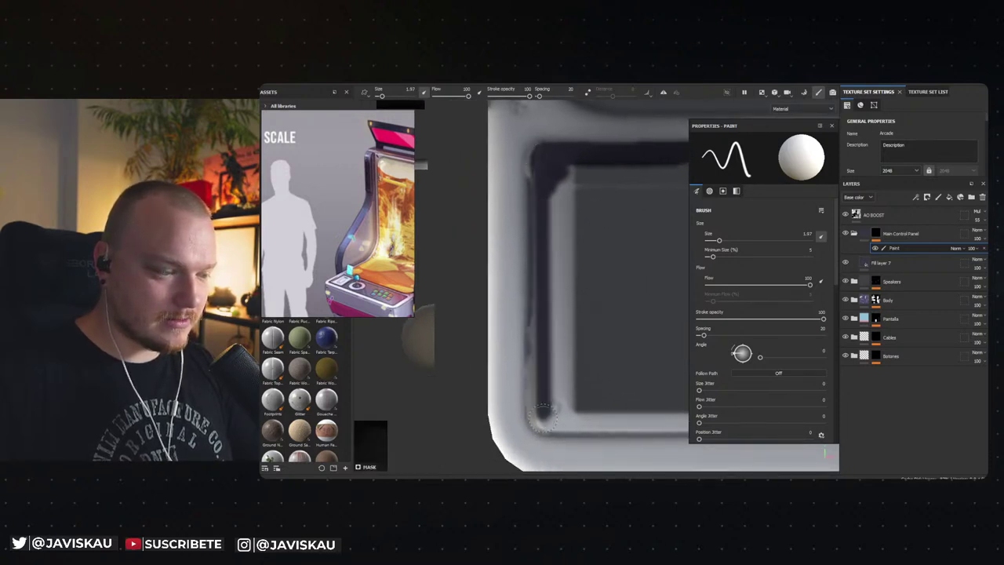
left_click(551, 420)
mouse_move(551, 421)
left_mouse_down()
mouse_move(536, 406)
mouse_move(541, 155)
left_mouse_up()
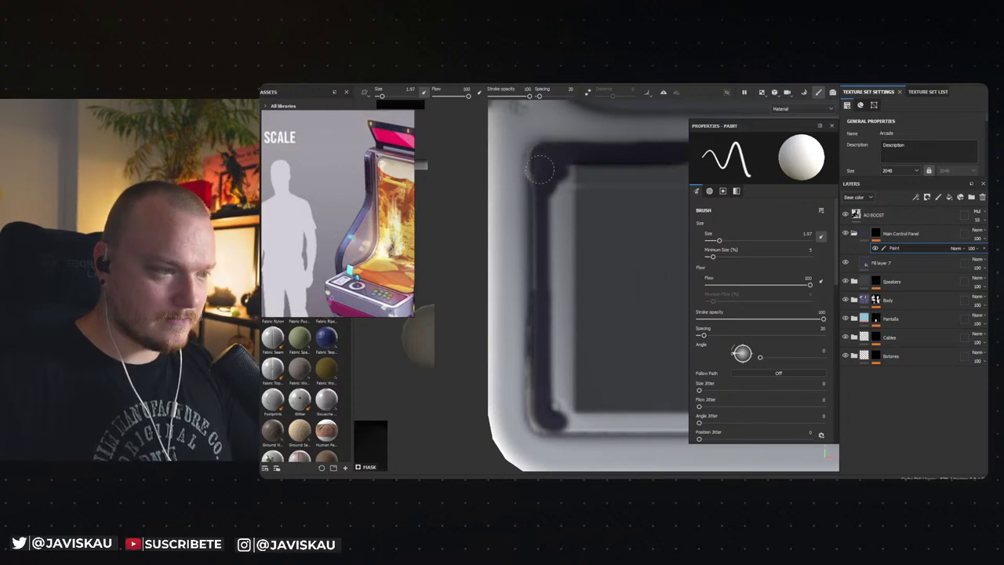
left_click_drag(541, 191, 542, 314)
middle_click_drag(577, 367, 566, 271, "alt")
mouse_move(541, 235)
left_mouse_down()
mouse_move(538, 191)
mouse_move(546, 249)
mouse_move(537, 287)
left_mouse_up()
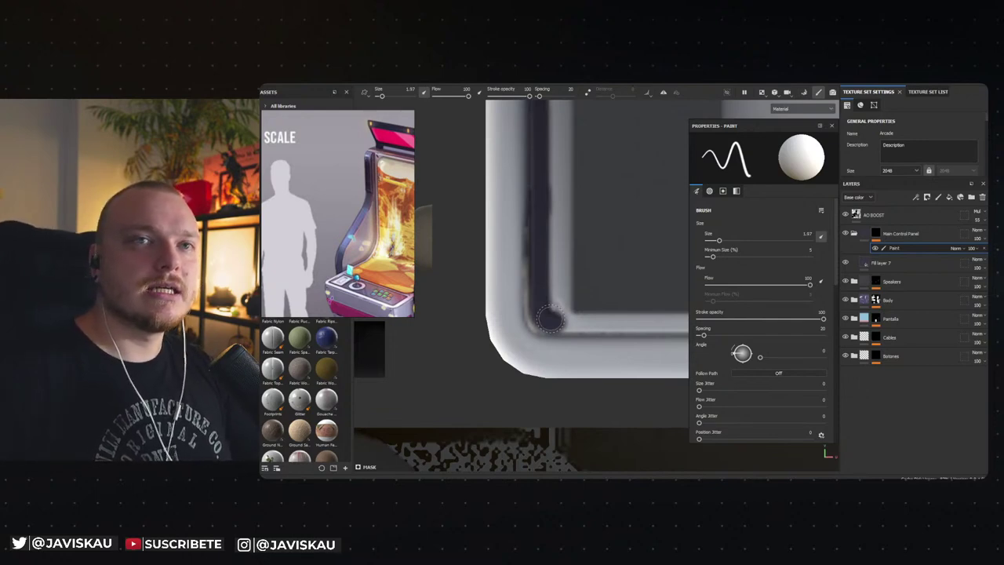
scroll(541, 298, "down", 4)
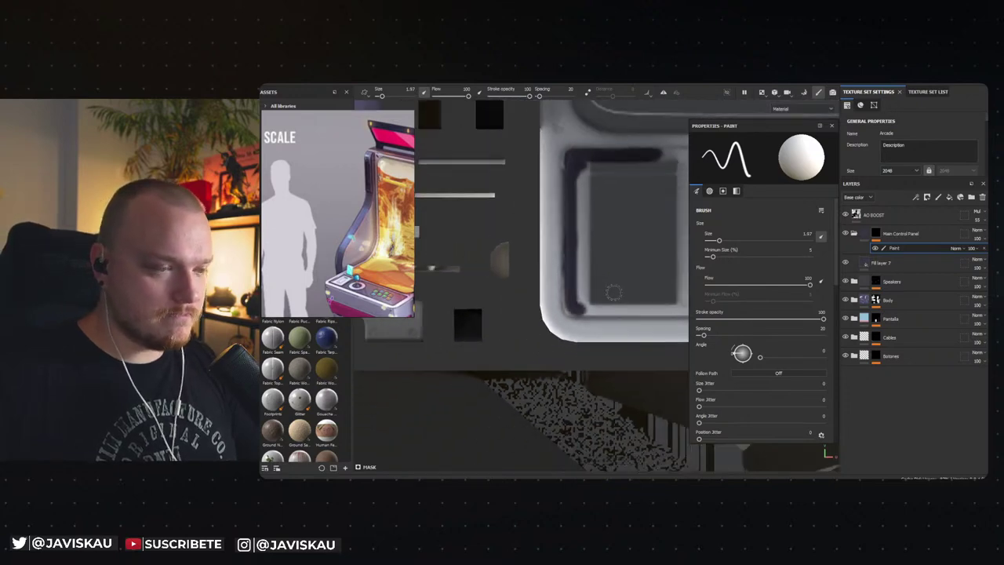
Step: Extend the mask with straight strokes along the rest of the inset's upper edge and down its right edge
scroll(537, 285, "down", 2)
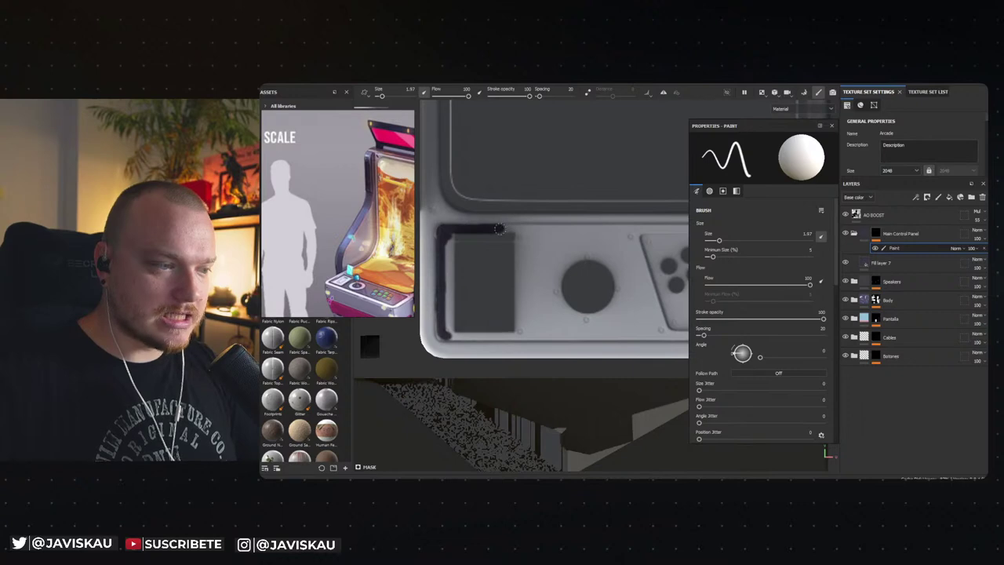
middle_click_drag(609, 249, 553, 246)
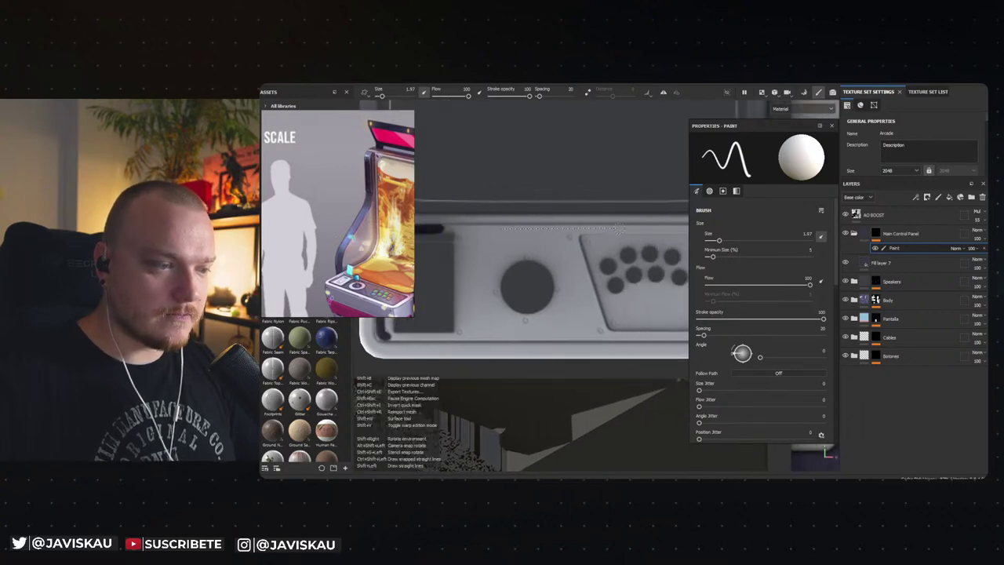
left_click(617, 228, "shift")
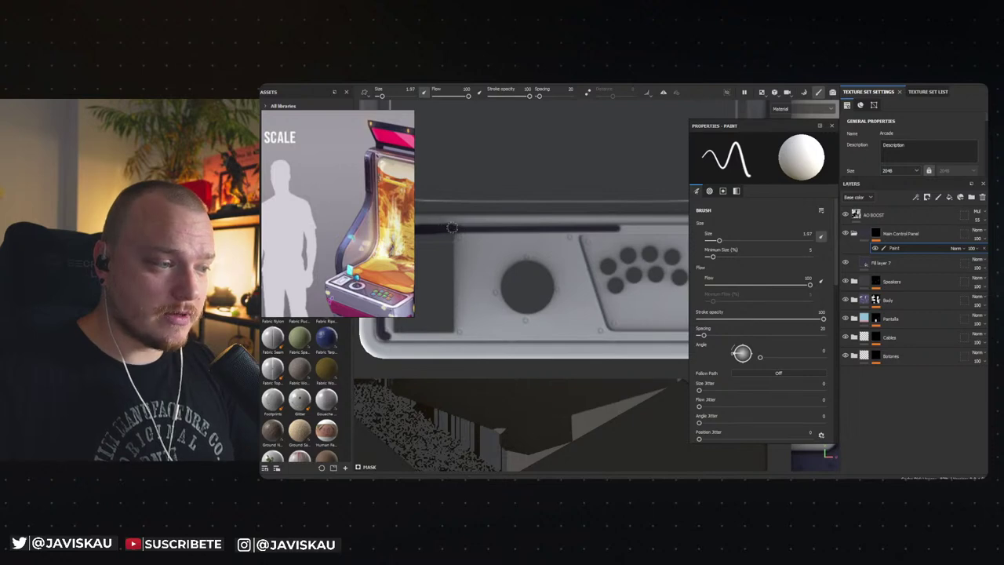
left_click(615, 228, "shift")
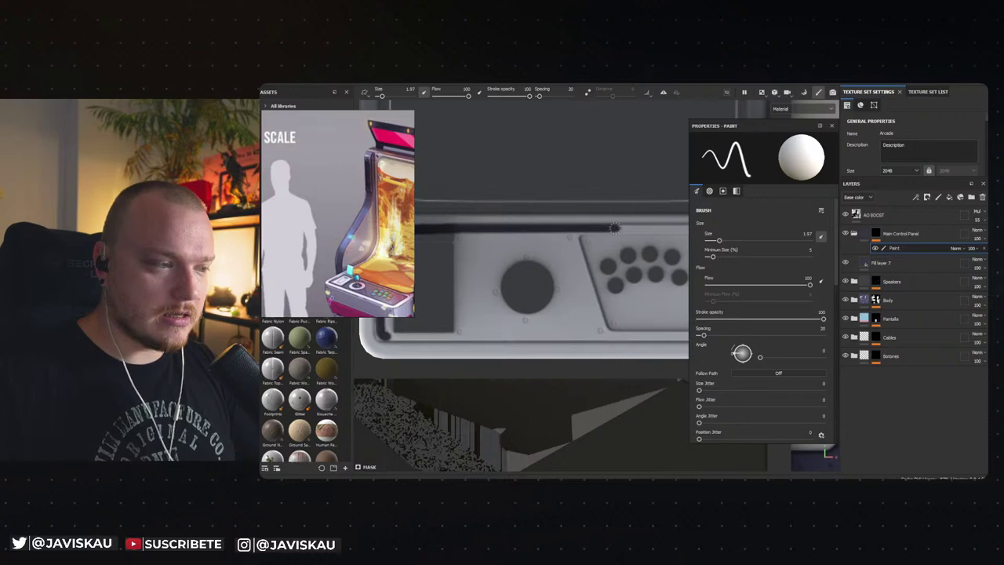
middle_click_drag(616, 228, 461, 228)
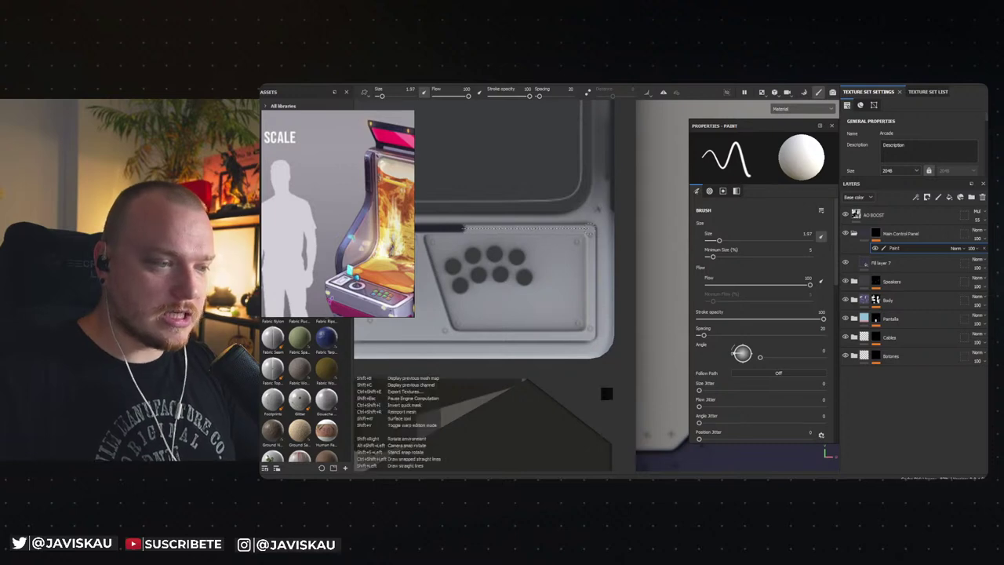
left_click(594, 228, "shift")
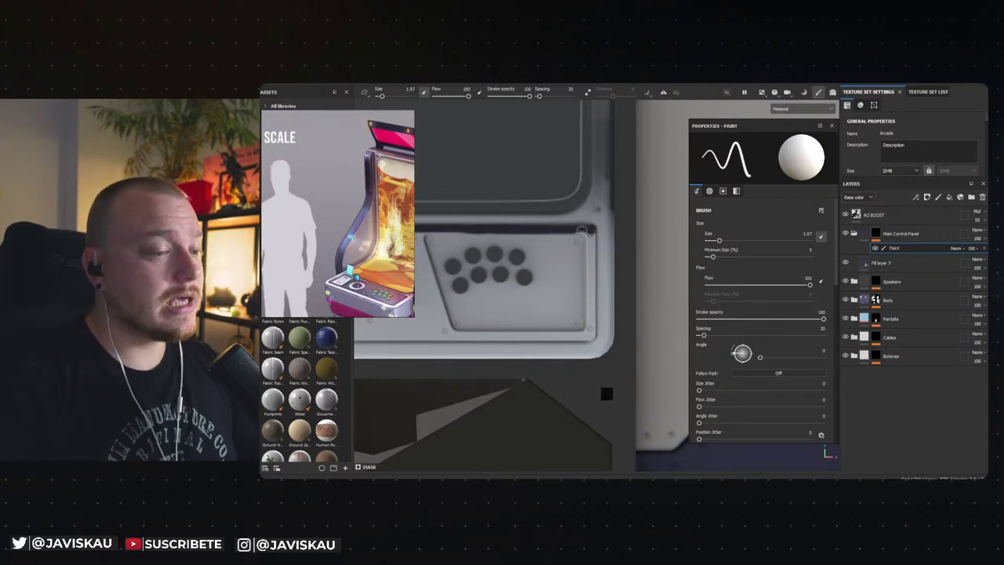
scroll(584, 294, "up", 3)
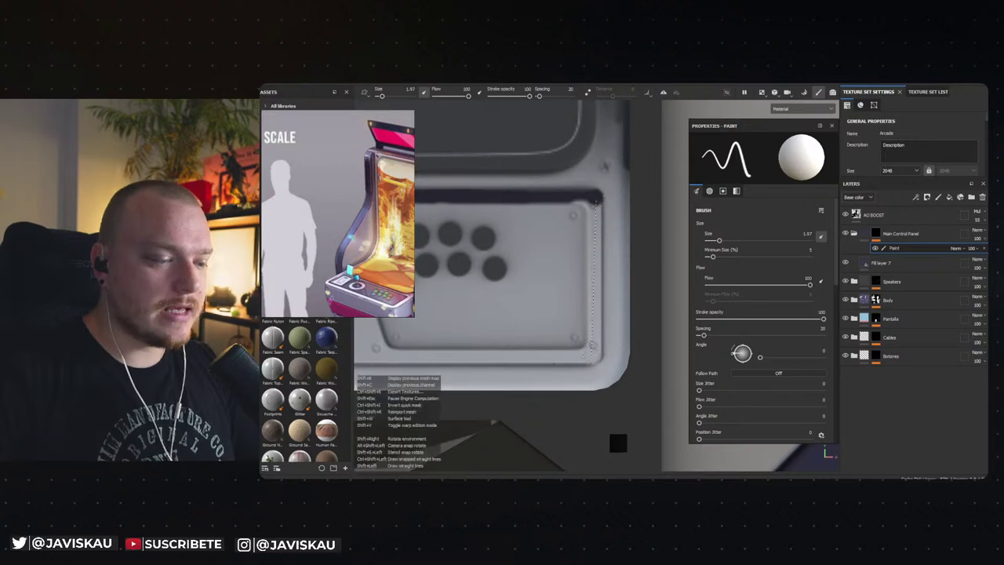
left_click(593, 353, "shift")
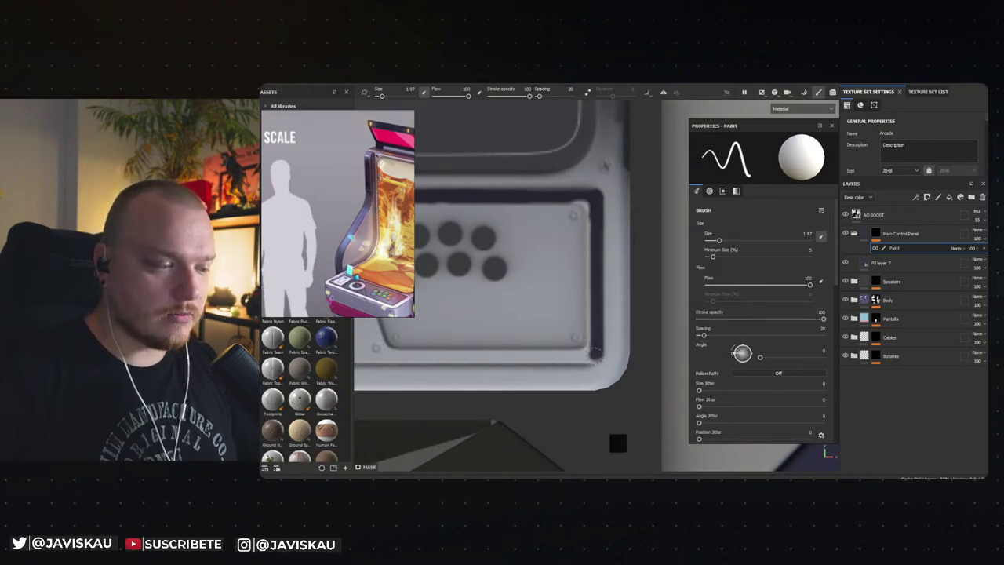
Step: Paint the mask in straight strokes along the inset's lower edge to close the outline at both lower corners
middle_click_drag(531, 354, 644, 353, "alt")
scroll(603, 353, "down", 2)
scroll(644, 353, "down", 1)
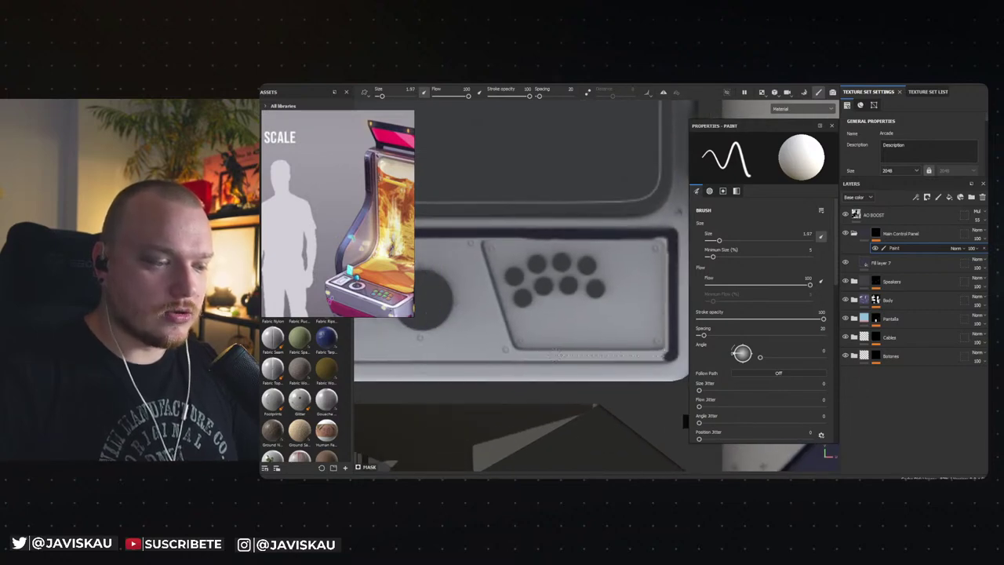
key("shift")
left_click(431, 355, "shift")
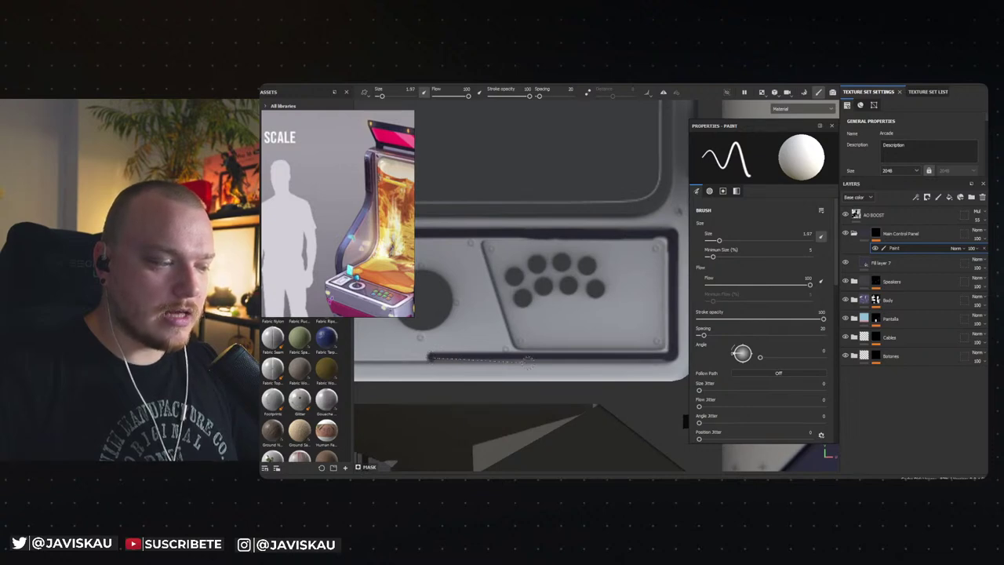
key("shift")
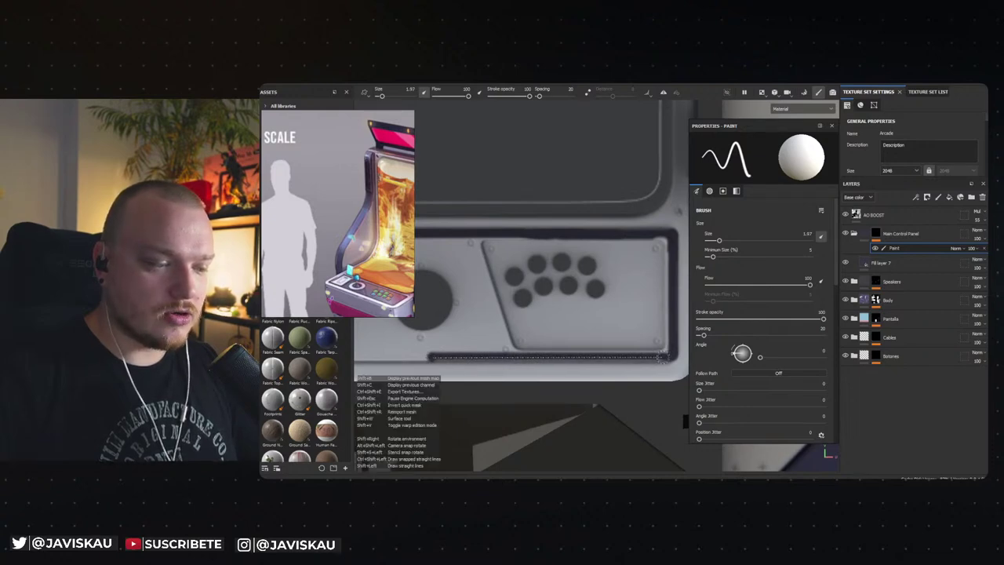
left_click(664, 357, "shift")
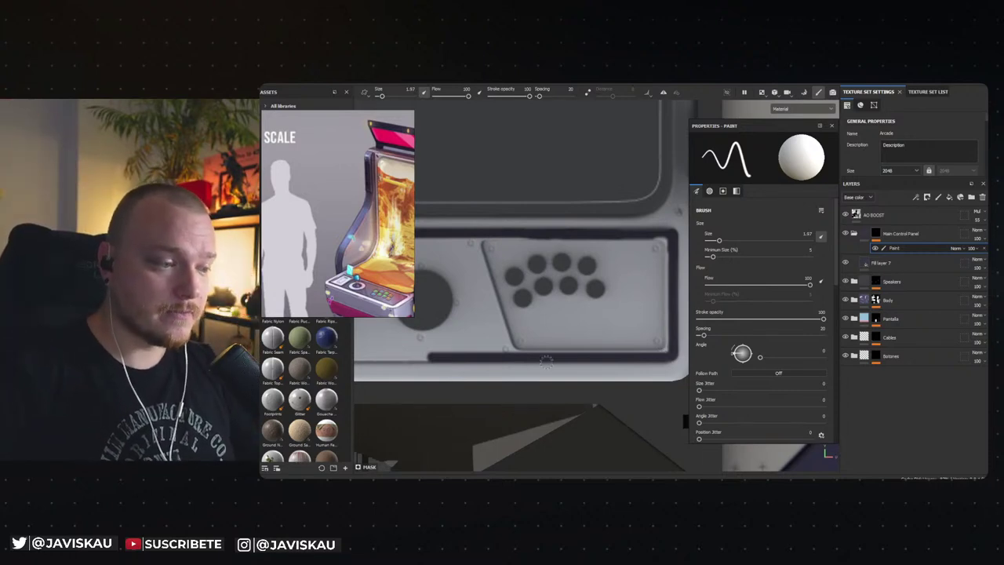
scroll(547, 361, "down", 1)
middle_click_drag(455, 358, 606, 361, "alt")
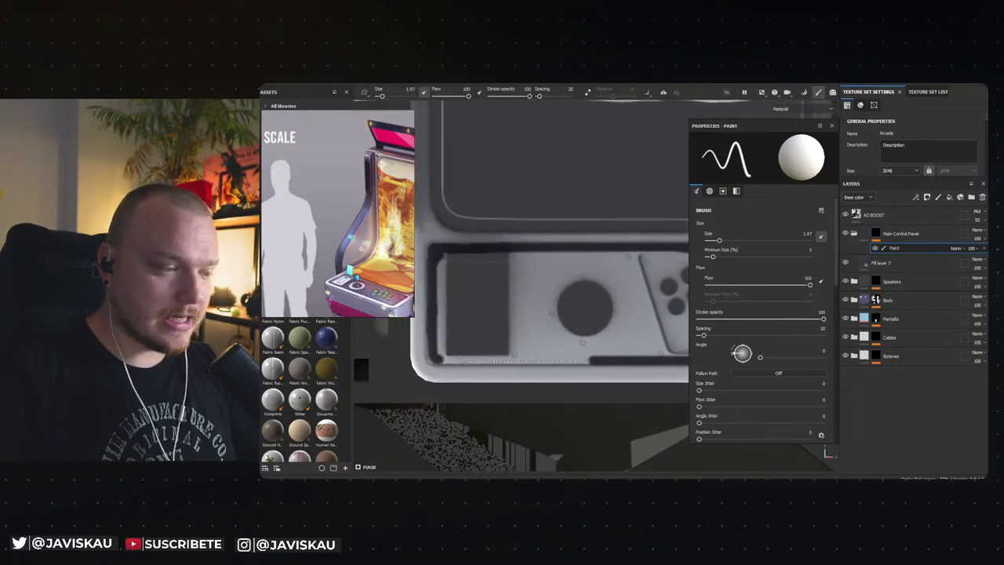
left_click(436, 359, "shift")
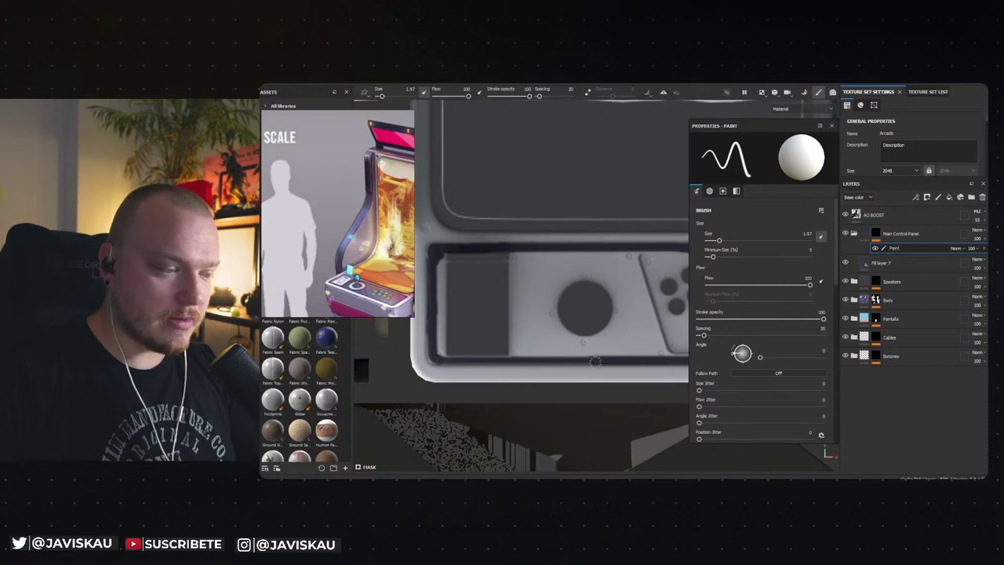
left_click(437, 360, "shift")
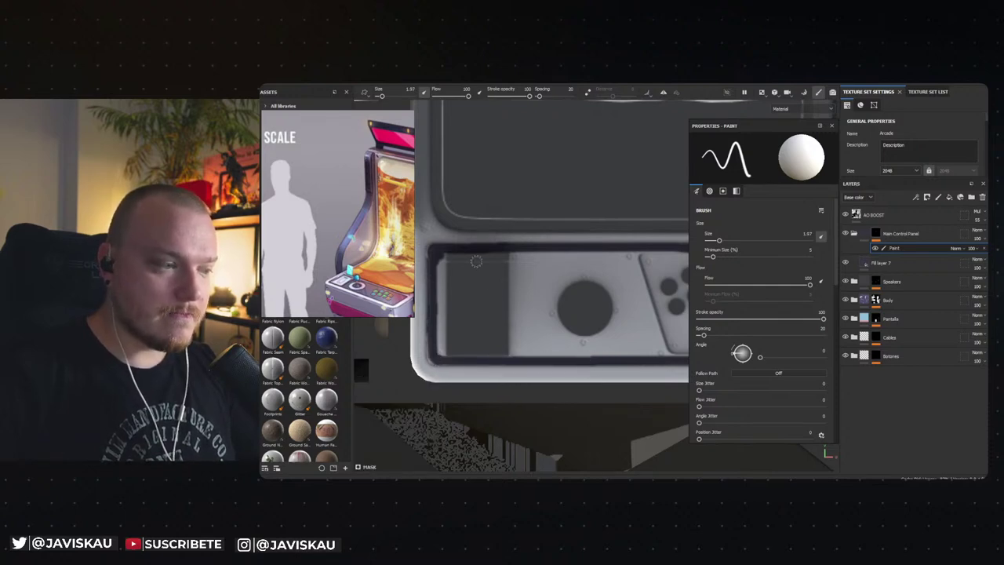
Step: Enlarge the brush to about 4.85 and fill the mask across the left part of the inset up to the joystick hole
right_click_drag(457, 278, 470, 278, "ctrl")
left_click(450, 258)
mouse_move(450, 257)
left_mouse_down()
mouse_move(549, 259)
mouse_move(442, 274)
mouse_move(442, 350)
mouse_move(566, 352)
mouse_move(559, 340)
mouse_move(458, 335)
mouse_move(464, 284)
mouse_move(549, 270)
mouse_move(573, 324)
mouse_move(463, 322)
mouse_move(549, 313)
mouse_move(508, 314)
mouse_move(560, 293)
left_mouse_up()
mouse_move(506, 282)
left_mouse_down()
mouse_move(470, 297)
mouse_move(484, 291)
left_mouse_up()
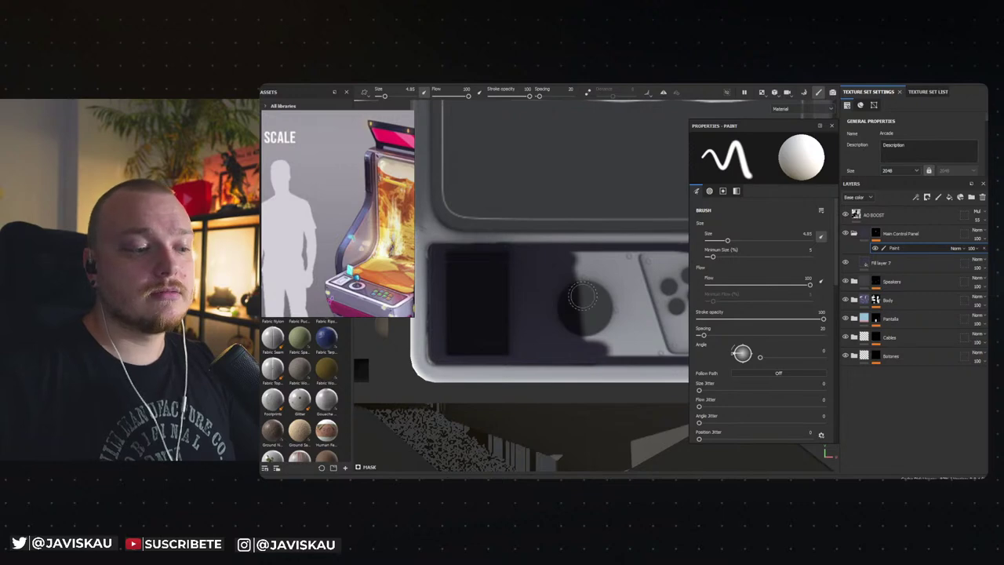
Step: Fill the mask over the rest of the inset, covering the joystick hole and the button plate
middle_click_drag(582, 295, 465, 296, "alt")
left_click(453, 261)
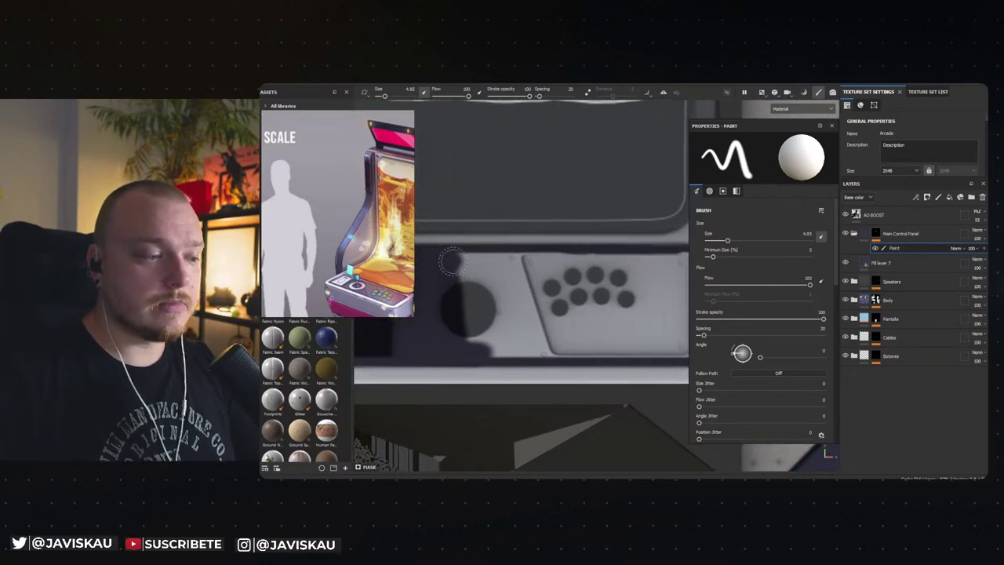
left_click(659, 262, "shift")
mouse_move(658, 262)
left_mouse_down()
mouse_move(461, 262)
mouse_move(553, 265)
mouse_move(478, 279)
mouse_move(492, 304)
mouse_move(549, 318)
mouse_move(502, 337)
mouse_move(565, 349)
mouse_move(464, 345)
mouse_move(587, 345)
left_mouse_up()
middle_click_drag(627, 333, 515, 328, "alt")
mouse_move(546, 253)
left_mouse_down()
mouse_move(569, 252)
mouse_move(568, 280)
left_mouse_up()
middle_click_drag(533, 313, 567, 307, "alt")
mouse_move(608, 262)
left_mouse_down()
mouse_move(608, 246)
mouse_move(602, 337)
mouse_move(504, 339)
mouse_move(498, 276)
mouse_move(478, 316)
mouse_move(509, 308)
mouse_move(500, 291)
mouse_move(548, 276)
mouse_move(557, 253)
mouse_move(581, 262)
mouse_move(592, 307)
mouse_move(576, 317)
mouse_move(570, 299)
mouse_move(519, 297)
left_mouse_up()
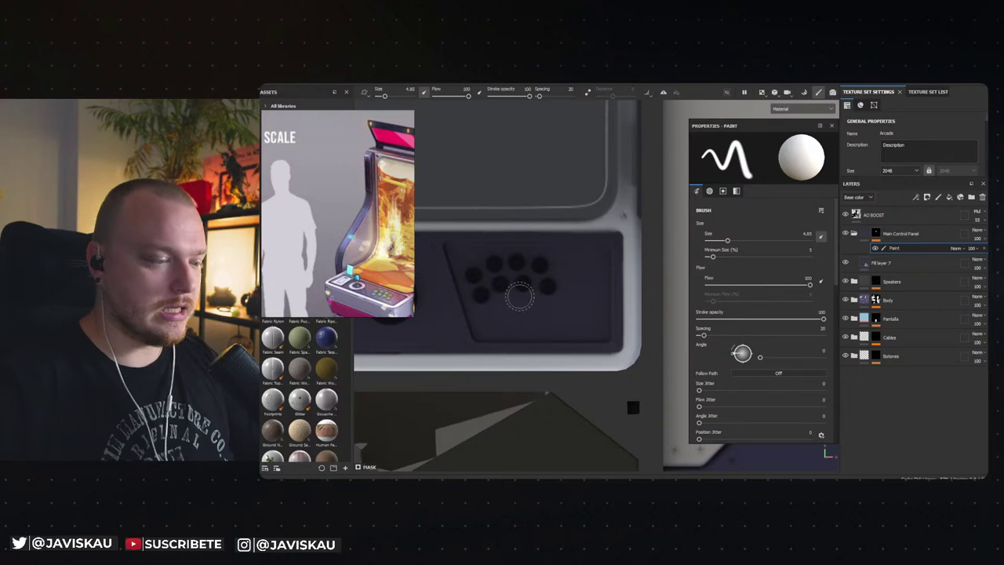
Step: Examine the painted control panel and the surrounding UV layout from several rotations in the 2D view
left_click_drag(519, 296, 449, 308, "alt")
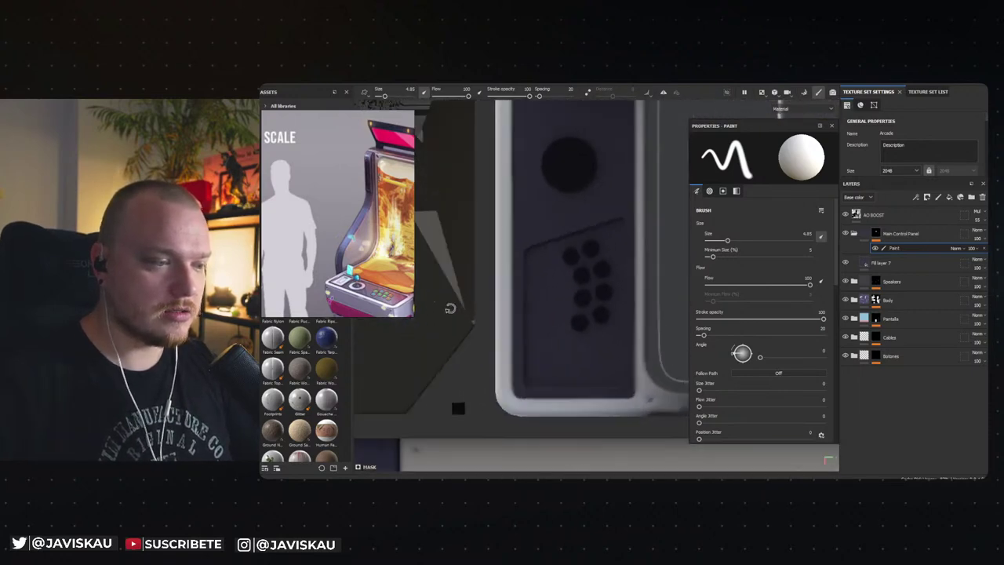
left_click_drag(584, 344, 560, 303, "alt")
right_click_drag(598, 352, 513, 314, "alt")
middle_click_drag(513, 313, 650, 299, "alt")
right_click_drag(650, 299, 562, 239, "alt")
left_click_drag(562, 240, 591, 266, "alt")
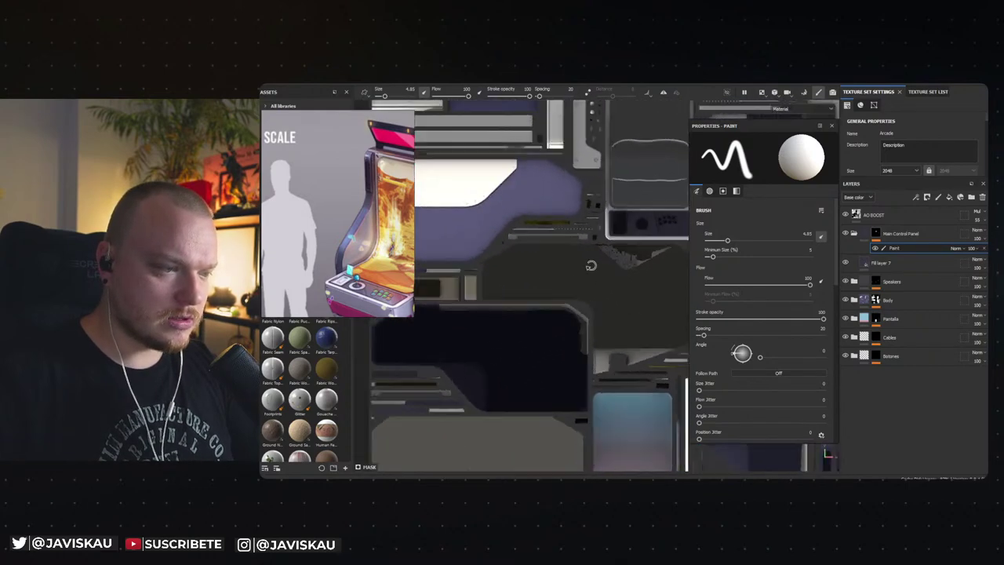
scroll(645, 313, "down", 1)
right_click_drag(645, 313, 570, 285, "shift")
scroll(533, 265, "down", 5)
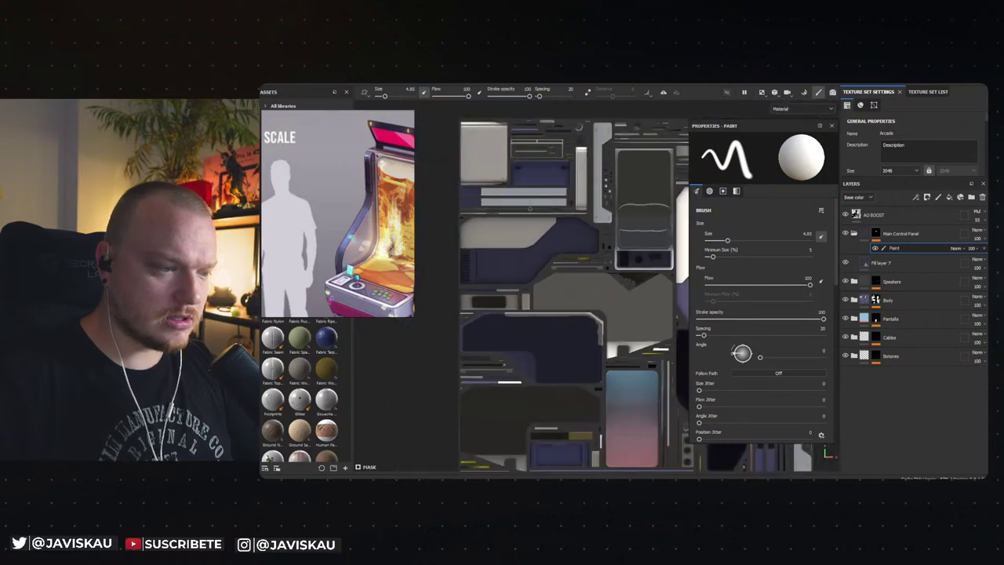
Step: Examine the control panel in the UV and 3D views and review the brush alignment options, keeping Tangent | Wrap
middle_click_drag(604, 314, 549, 308)
scroll(503, 255, "up", 5)
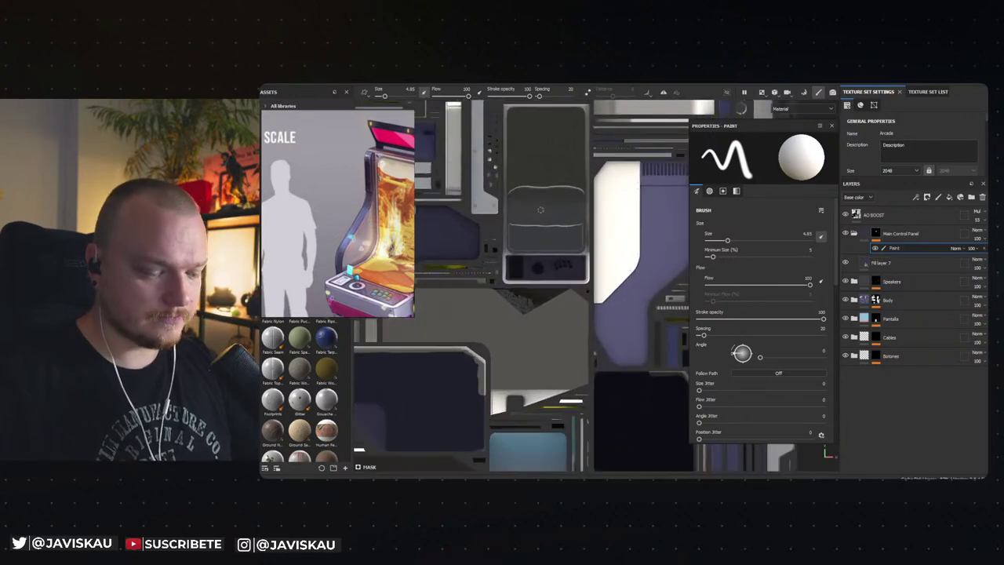
key("F2")
left_click_drag(562, 264, 541, 292, "alt")
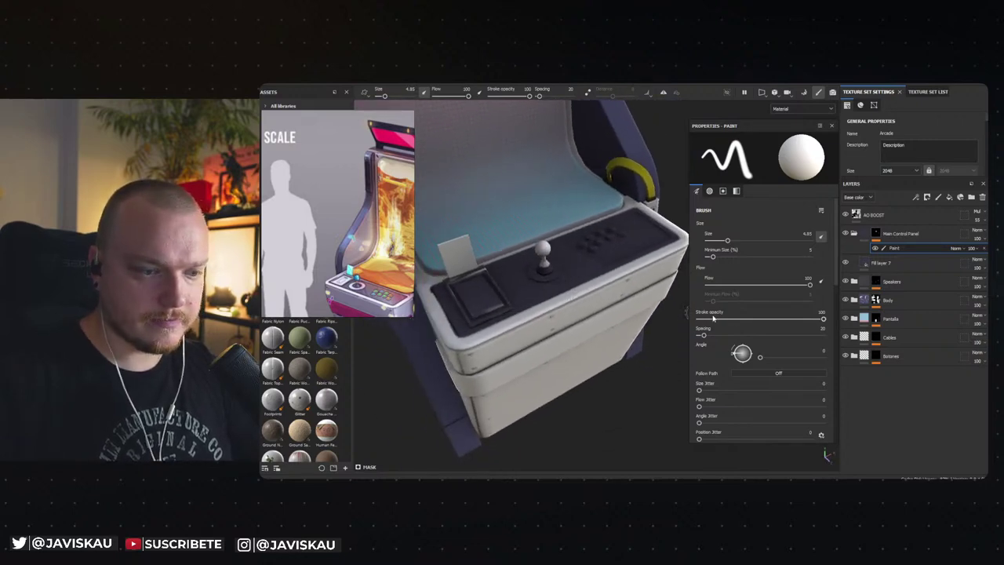
scroll(780, 324, "down", 3)
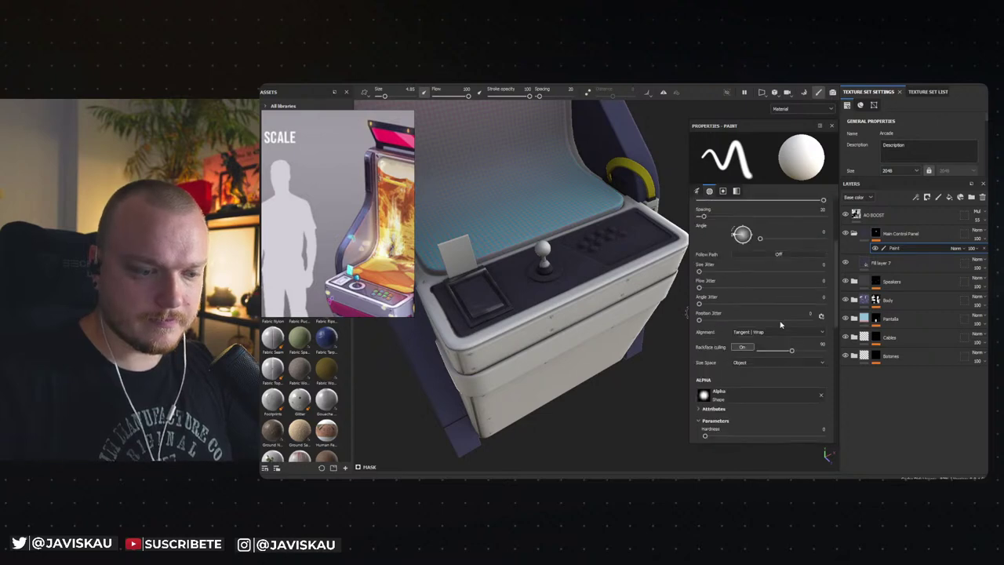
left_click(776, 332)
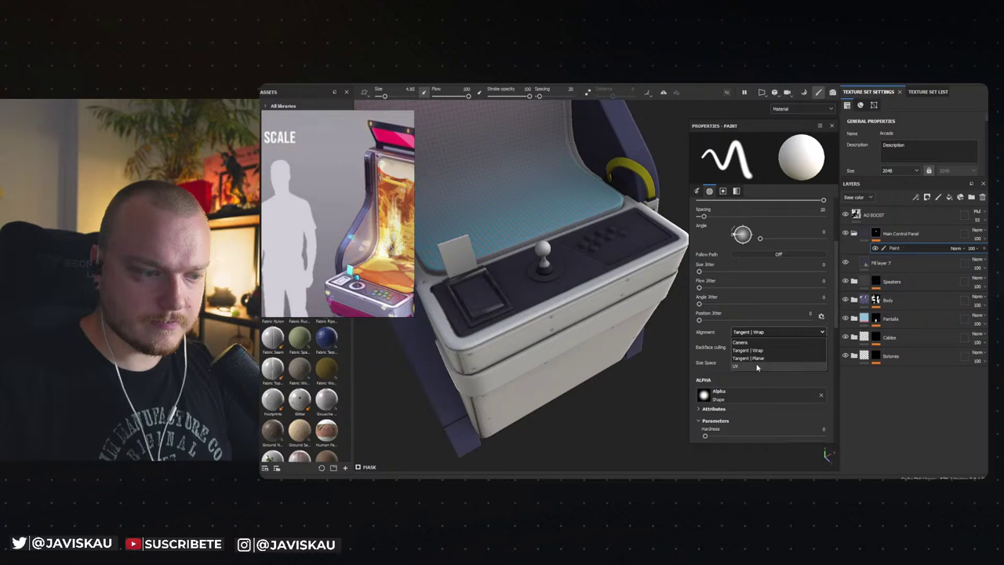
left_click(762, 334)
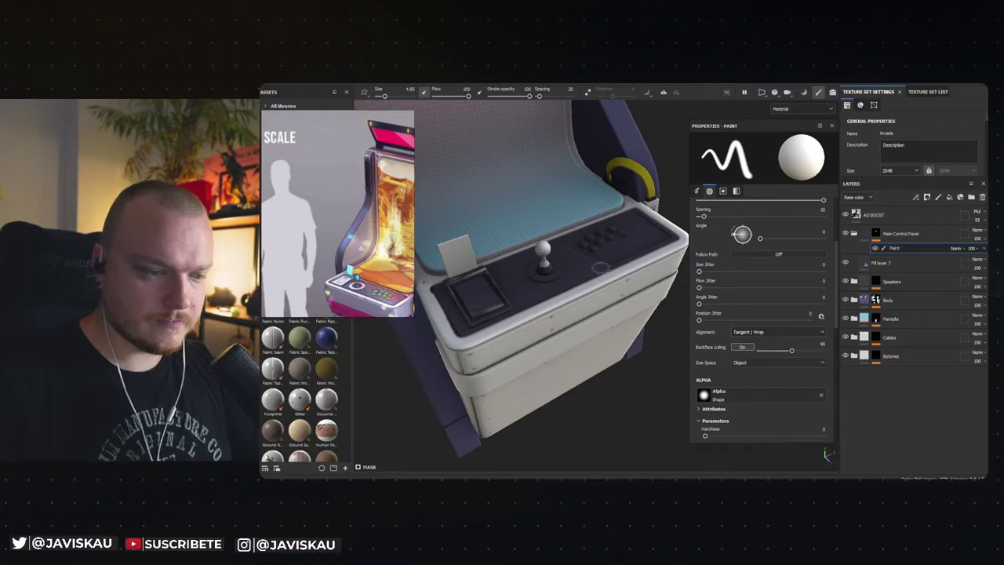
Step: Swap the brush to black and erase the mask from the joystick, its base and the arcade buttons on the 3D model
mouse_move(536, 256)
left_mouse_down("alt")
mouse_move(551, 282)
mouse_move(536, 279)
mouse_move(565, 274)
left_mouse_up("alt")
key("x")
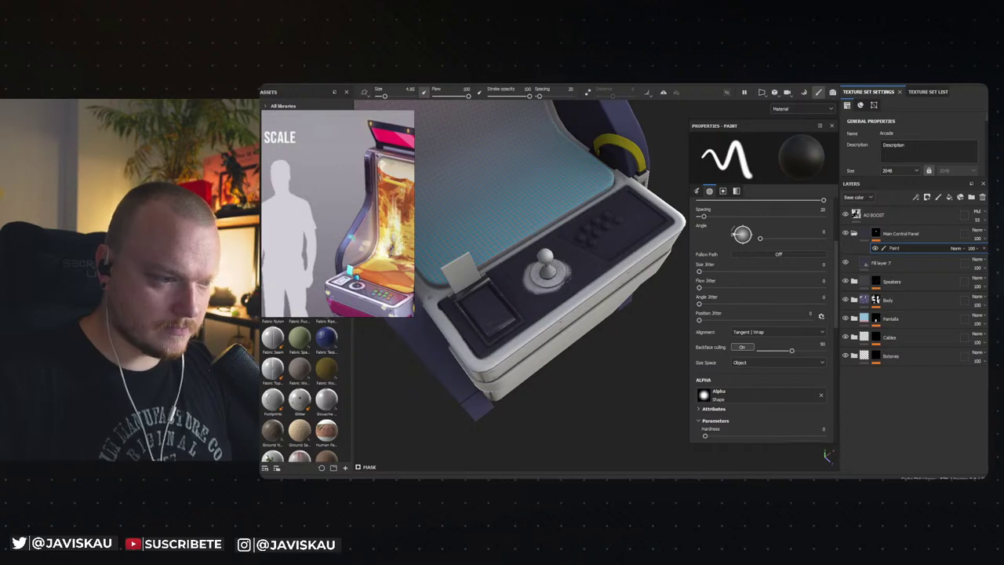
mouse_move(593, 237)
left_mouse_down()
mouse_move(590, 225)
mouse_move(616, 219)
mouse_move(601, 235)
left_mouse_up()
mouse_move(527, 281)
left_mouse_down("alt")
mouse_move(566, 259)
mouse_move(573, 283)
mouse_move(549, 301)
mouse_move(568, 293)
mouse_move(541, 305)
mouse_move(514, 270)
mouse_move(634, 269)
mouse_move(531, 251)
mouse_move(591, 276)
mouse_move(594, 263)
mouse_move(581, 273)
mouse_move(595, 271)
mouse_move(593, 250)
left_mouse_up("alt")
left_click_drag(578, 304, 556, 309)
Step: Erase the mask from the rectangular framed plate and its raised lid beside the joystick, including their rear side
mouse_move(479, 272)
left_mouse_down("alt")
mouse_move(565, 284)
mouse_move(629, 316)
left_mouse_up("alt")
scroll(531, 281, "up", 5)
mouse_move(468, 190)
left_mouse_down("alt")
mouse_move(488, 240)
mouse_move(571, 282)
mouse_move(532, 294)
mouse_move(539, 296)
left_mouse_up("alt")
scroll(489, 240, "down", 5)
scroll(571, 282, "up", 8)
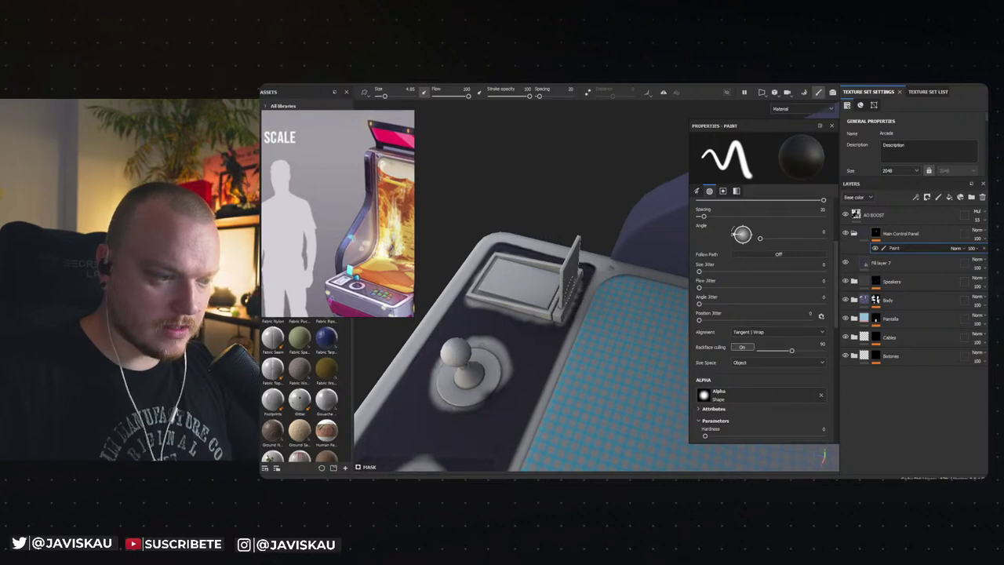
left_click_drag(480, 314, 508, 316, "alt")
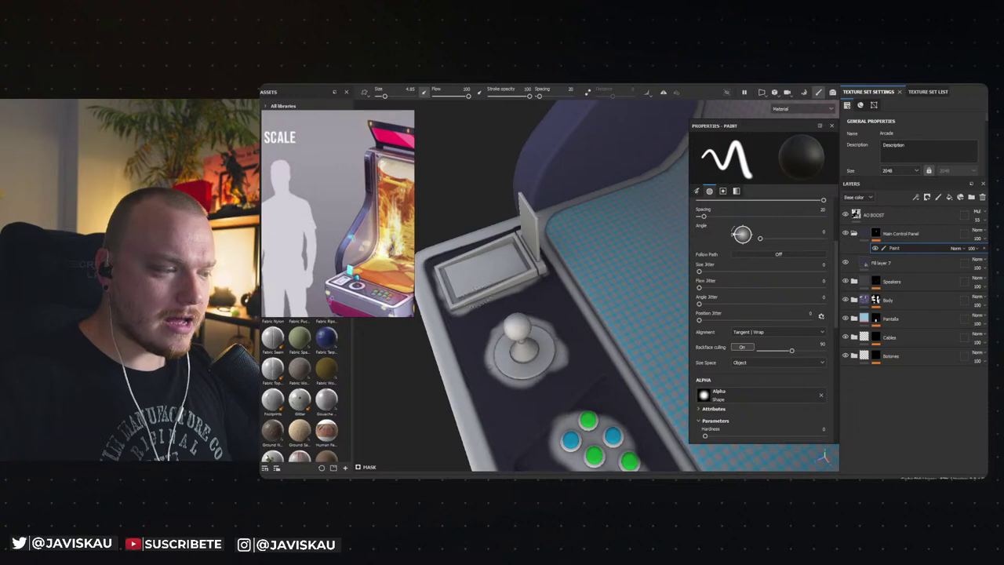
Step: Set the brush alignment to UV and try erasing the mask beside the joystick base
mouse_move(467, 326)
left_mouse_down("alt")
mouse_move(547, 330)
mouse_move(558, 310)
mouse_move(567, 348)
left_mouse_up("alt")
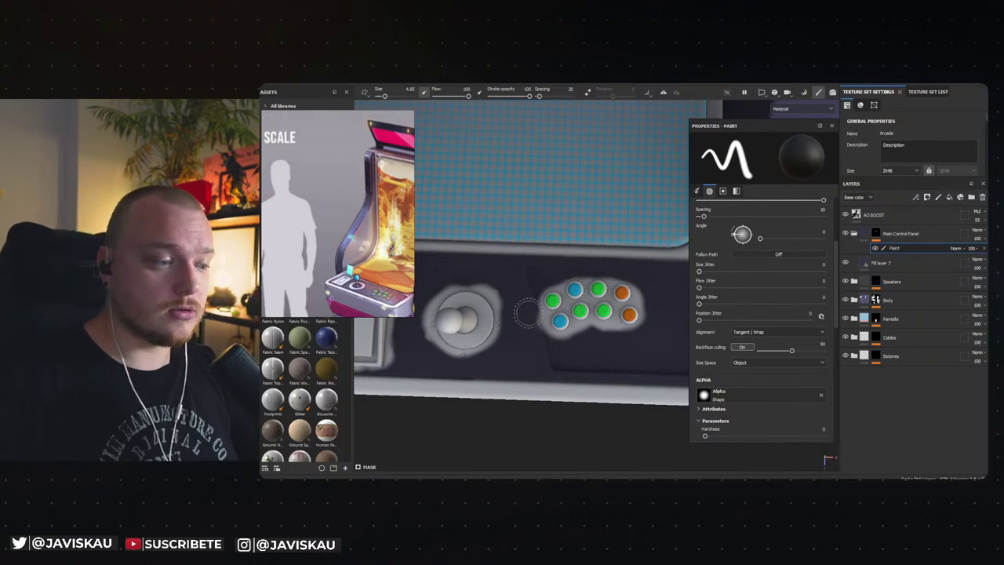
middle_click_drag(508, 323, 597, 314, "alt")
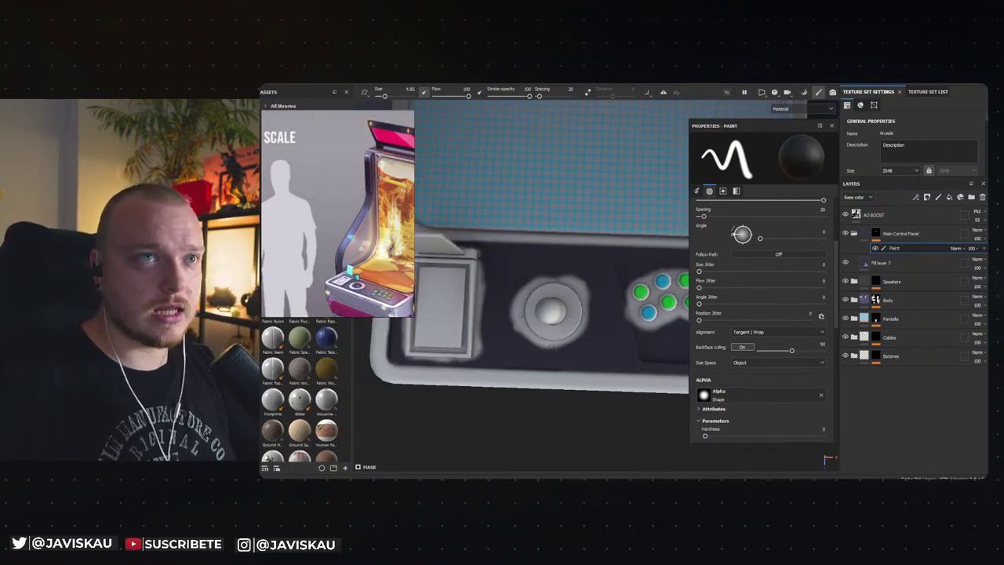
left_click(770, 332)
left_click(757, 341)
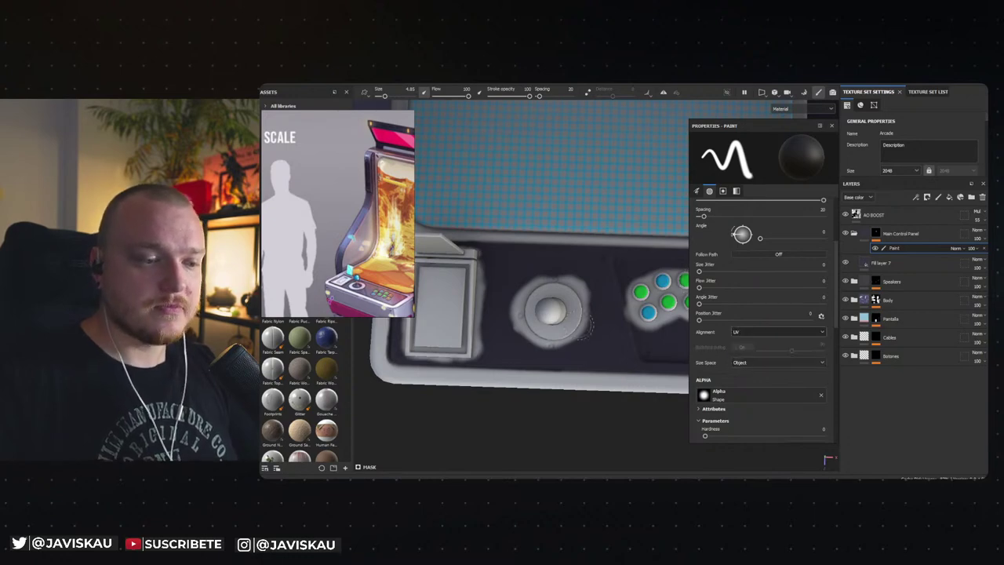
middle_click_drag(595, 307, 546, 291, "alt")
left_click_drag(530, 258, 537, 315)
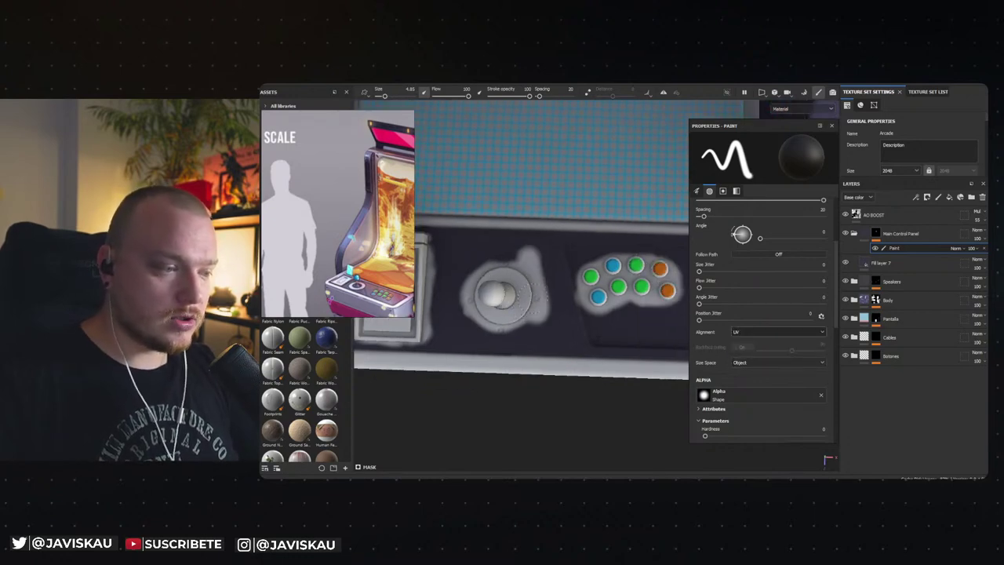
Step: Swap the brush back to white and refill the mask around the joystick hole, finishing in the 2D view
mouse_move(547, 265)
left_mouse_down()
mouse_move(533, 256)
mouse_move(530, 269)
mouse_move(547, 301)
left_mouse_up()
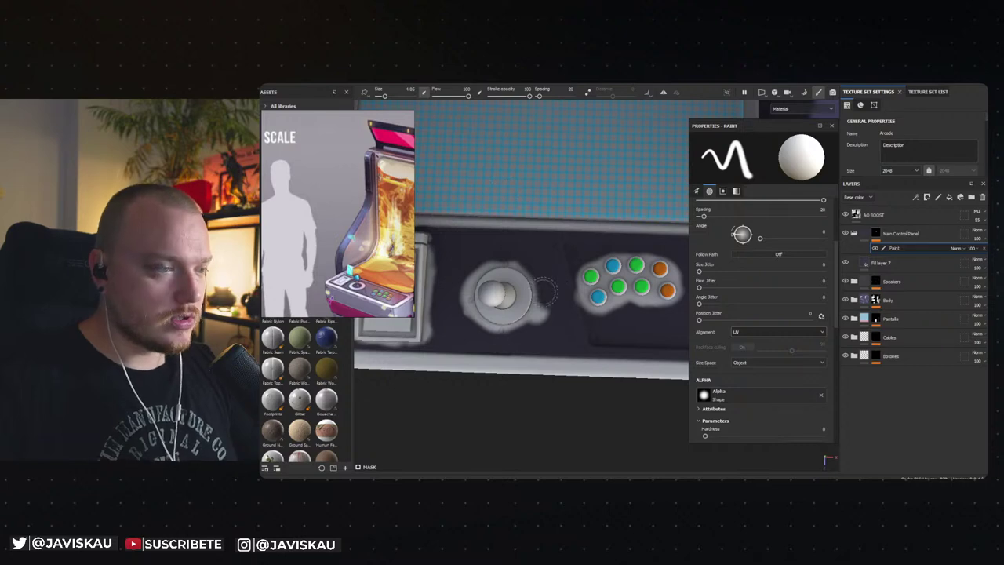
key("F2")
scroll(520, 265, "up", 6)
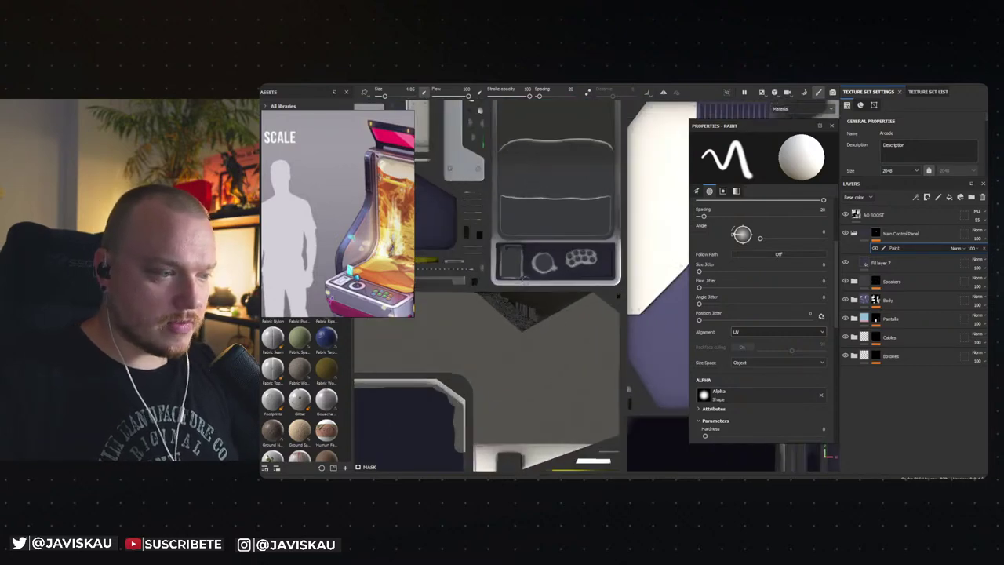
mouse_move(563, 222)
left_mouse_down()
mouse_move(529, 235)
mouse_move(541, 274)
mouse_move(603, 247)
mouse_move(598, 274)
left_mouse_up()
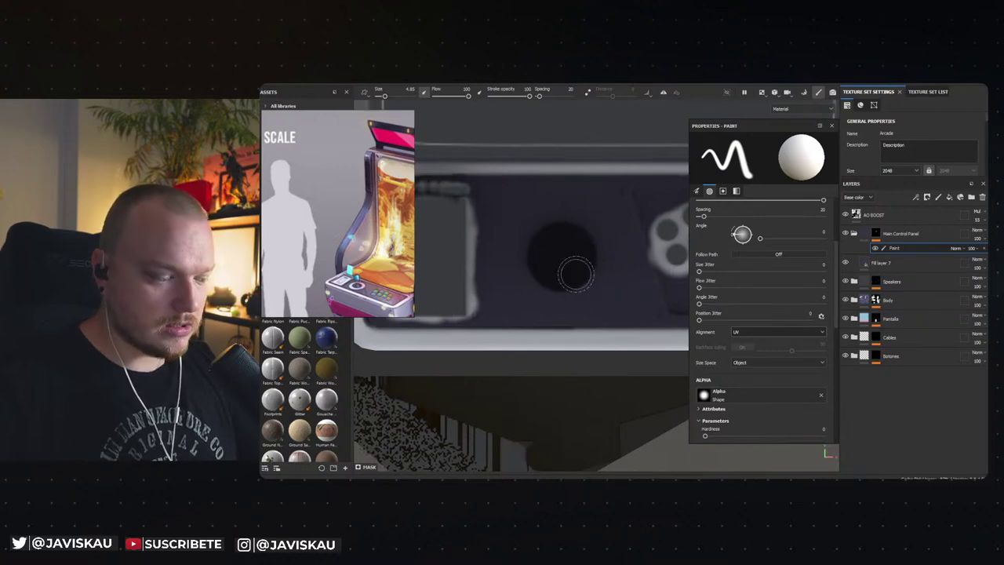
Step: Refill the erased mask over the rectangular plate area and around the button holes in the UV layout
key("F1")
middle_click_drag(458, 331, 442, 344)
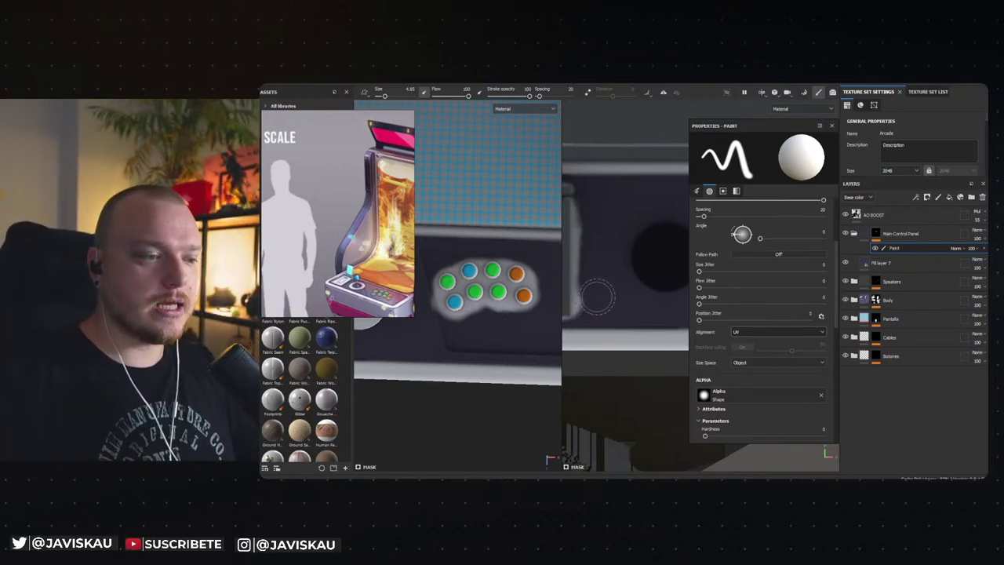
mouse_move(614, 260)
middle_mouse_down("alt")
mouse_move(704, 266)
mouse_move(708, 287)
middle_mouse_up("alt")
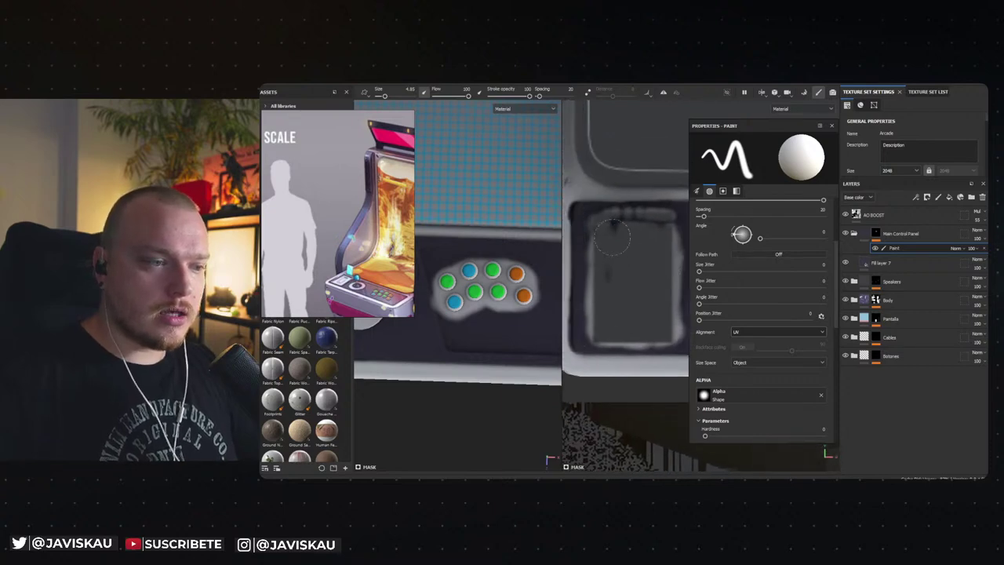
mouse_move(610, 226)
left_mouse_down()
mouse_move(664, 219)
mouse_move(597, 233)
mouse_move(595, 265)
mouse_move(598, 242)
left_mouse_up()
middle_click_drag(618, 278, 612, 237, "alt")
mouse_move(589, 238)
left_mouse_down()
mouse_move(589, 290)
mouse_move(659, 294)
mouse_move(674, 276)
mouse_move(658, 263)
mouse_move(673, 224)
mouse_move(655, 196)
mouse_move(631, 188)
mouse_move(664, 265)
mouse_move(655, 271)
mouse_move(627, 196)
mouse_move(600, 262)
mouse_move(624, 288)
left_mouse_up()
middle_click_drag(618, 263, 587, 255, "alt")
mouse_move(584, 256)
left_mouse_down()
mouse_move(608, 235)
mouse_move(597, 211)
mouse_move(590, 228)
mouse_move(642, 232)
mouse_move(621, 236)
mouse_move(645, 217)
left_mouse_up()
middle_click_drag(645, 217, 594, 216, "alt")
mouse_move(594, 216)
left_mouse_down()
mouse_move(608, 193)
mouse_move(670, 221)
mouse_move(623, 235)
left_mouse_up()
right_click_drag(649, 278, 601, 231, "alt")
key("F3")
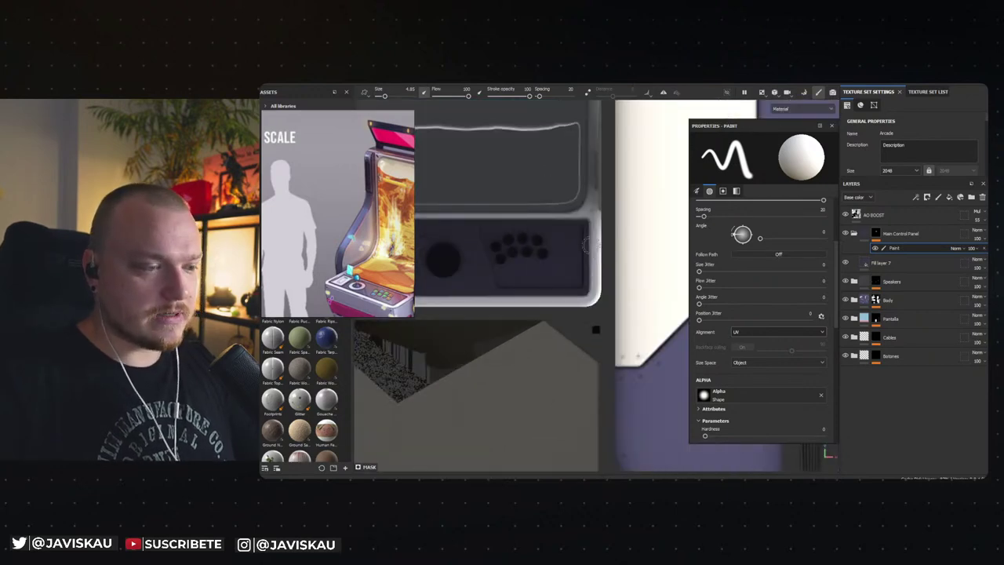
Step: Return to the 3D view and touch up the mask along the inset's border near the plate with a 2.46 brush at 0.18 hardness
key("F2")
left_click_drag(553, 317, 569, 286, "alt")
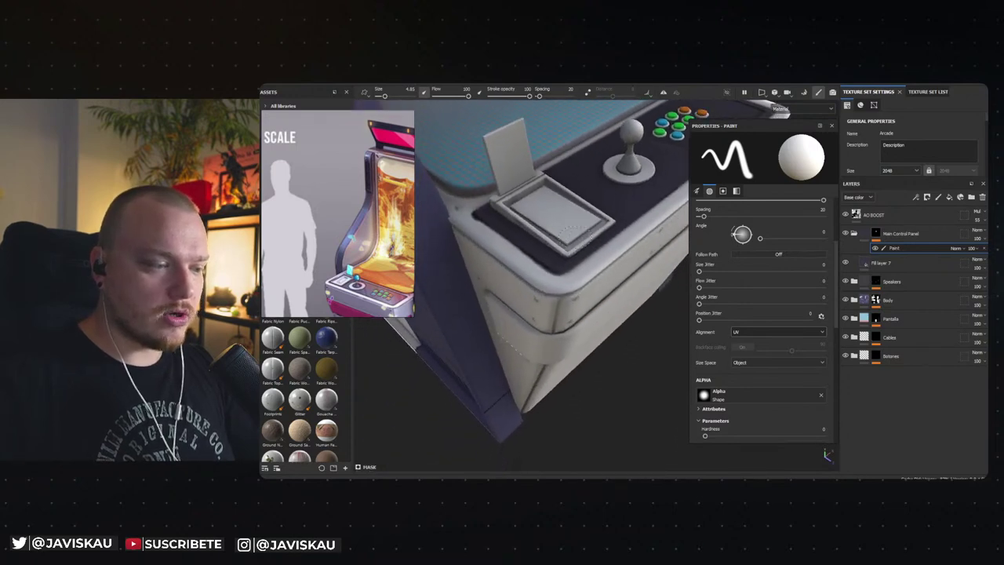
left_click_drag(516, 248, 527, 301, "alt")
mouse_move(527, 301)
right_mouse_down("alt")
mouse_move(541, 308)
mouse_move(530, 309)
right_mouse_up("alt")
mouse_move(527, 273)
right_mouse_down("ctrl")
mouse_move(527, 261)
mouse_move(509, 272)
right_mouse_up("ctrl")
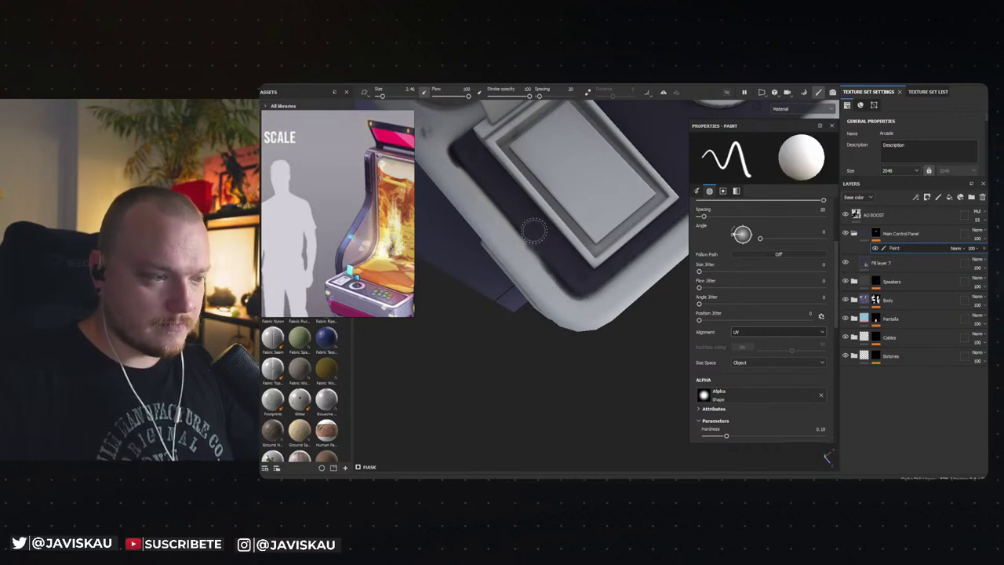
left_click_drag(545, 243, 510, 269, "alt")
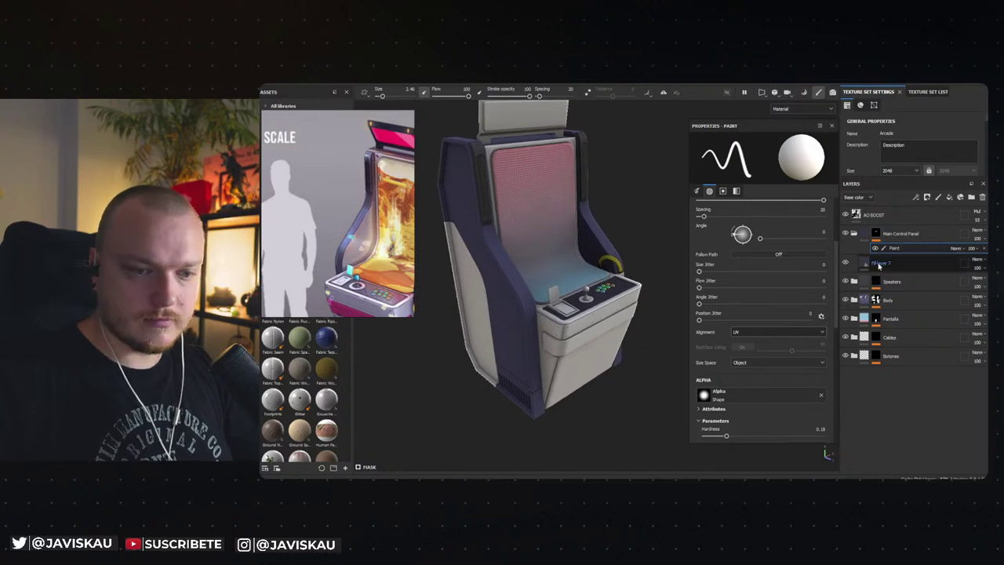
Step: Select Fill layer 7 and set its roughness to about 0.41
left_click(905, 265)
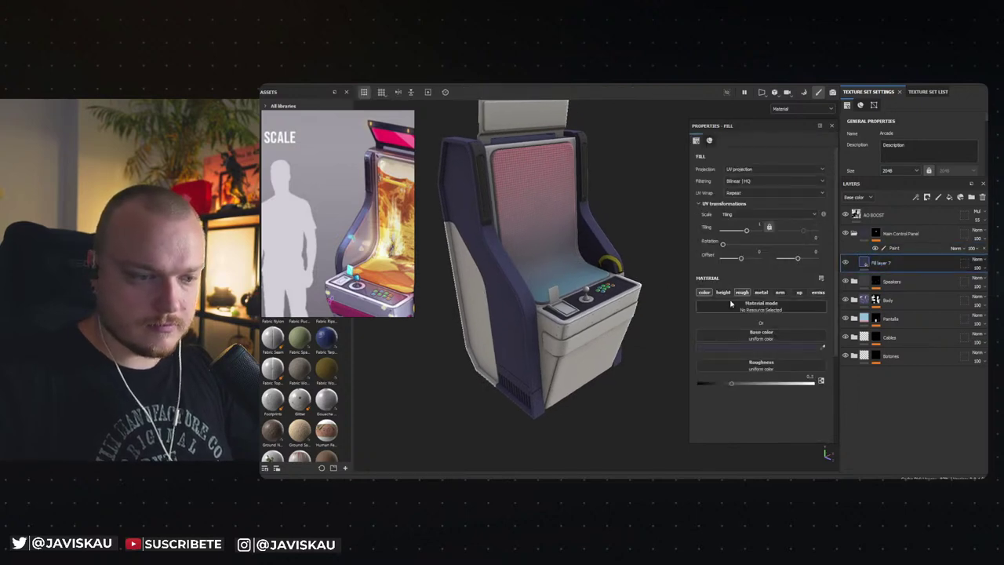
left_click_drag(596, 345, 621, 319, "alt")
left_click_drag(767, 386, 751, 384)
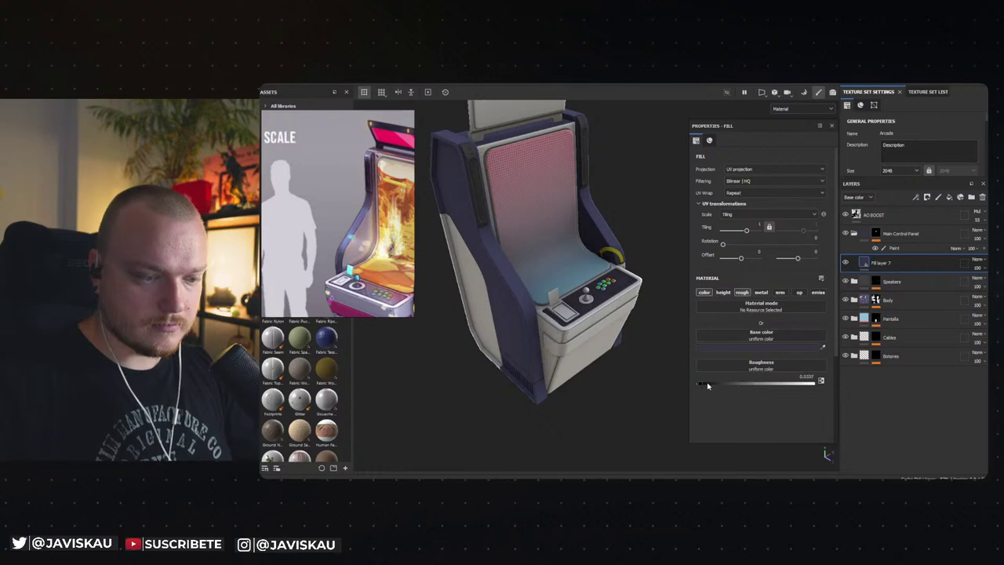
Step: Check the shader settings and examine the cabinet and its control panel up close and from a distance under different lighting
left_click(994, 119)
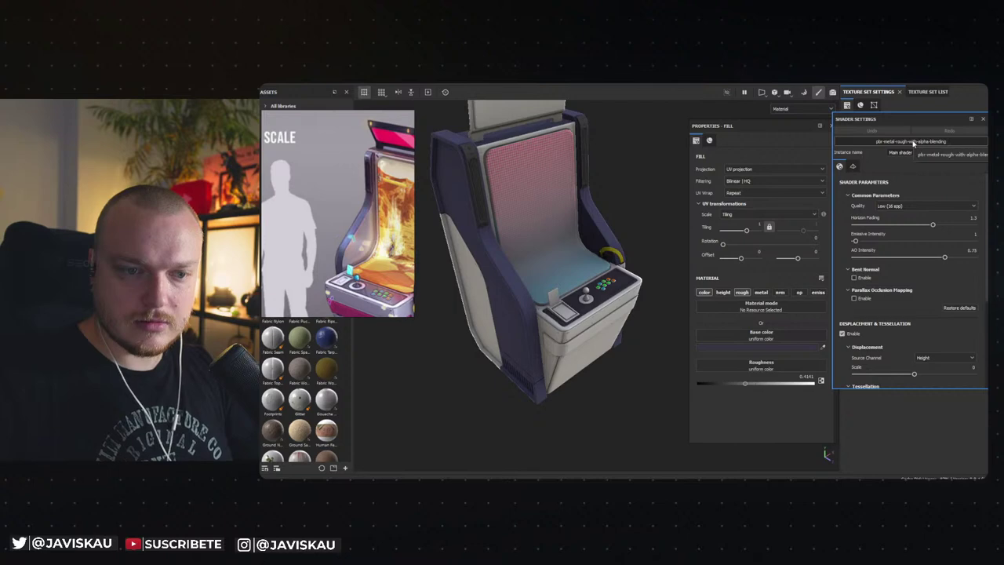
left_click(983, 120)
left_click_drag(645, 284, 679, 264, "alt")
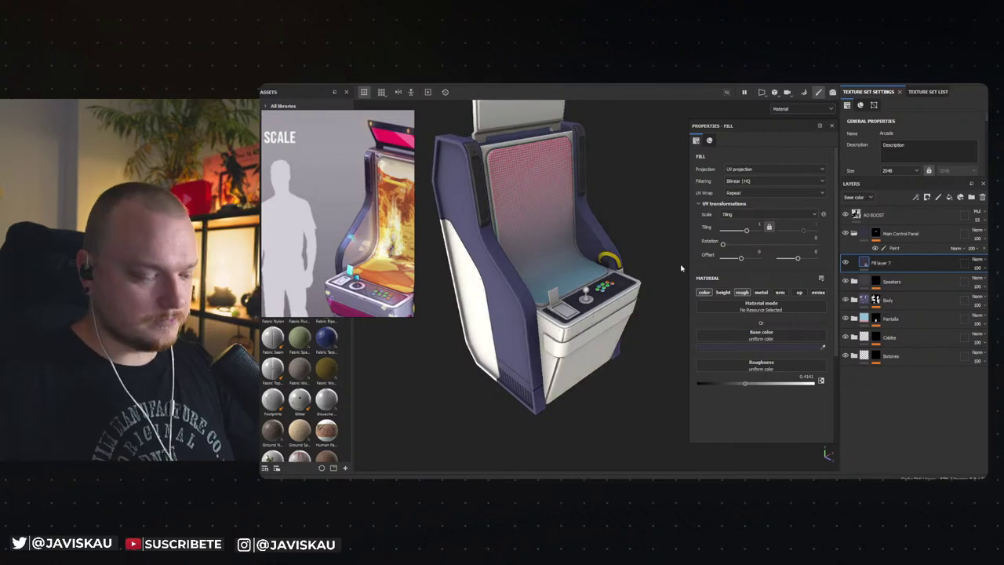
key("ctrl")
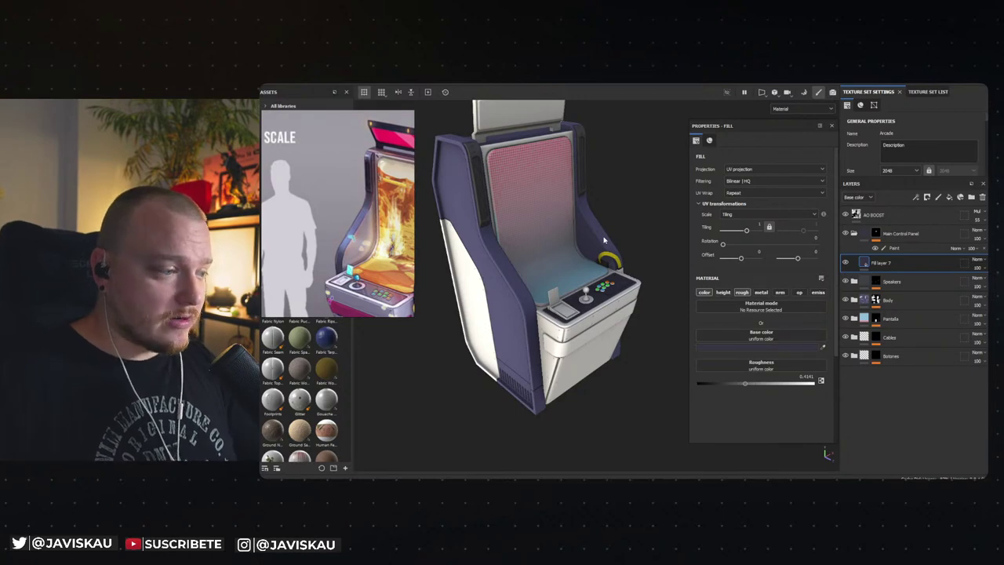
left_click_drag(579, 287, 570, 324, "alt")
scroll(572, 325, "up", 6)
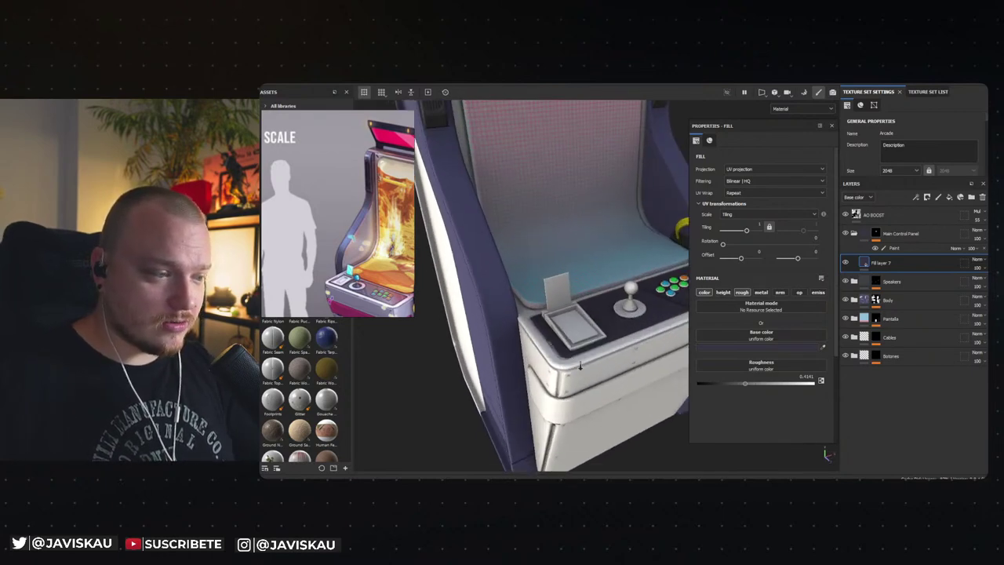
left_click_drag(592, 328, 548, 300, "alt")
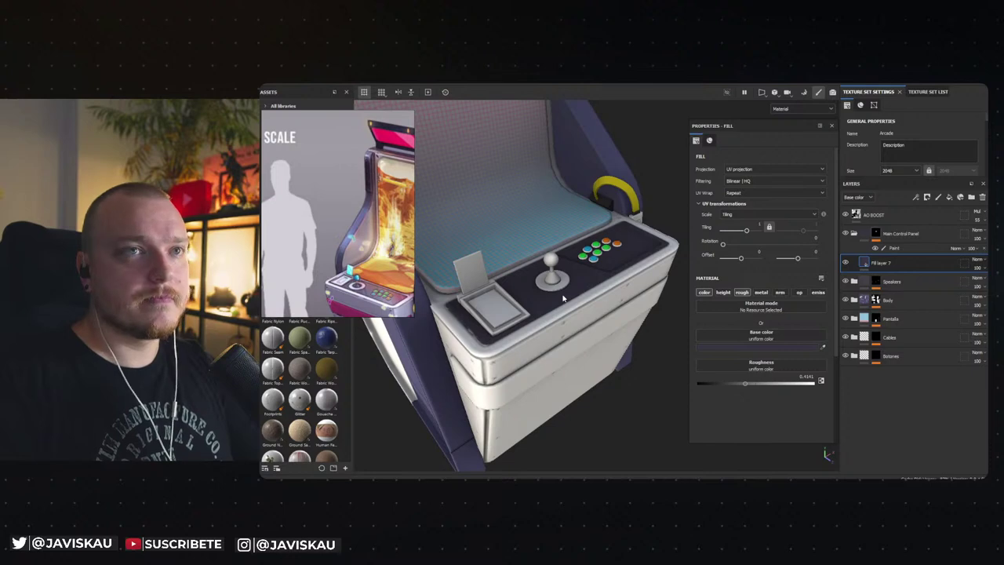
right_click_drag(562, 298, 573, 213, "alt")
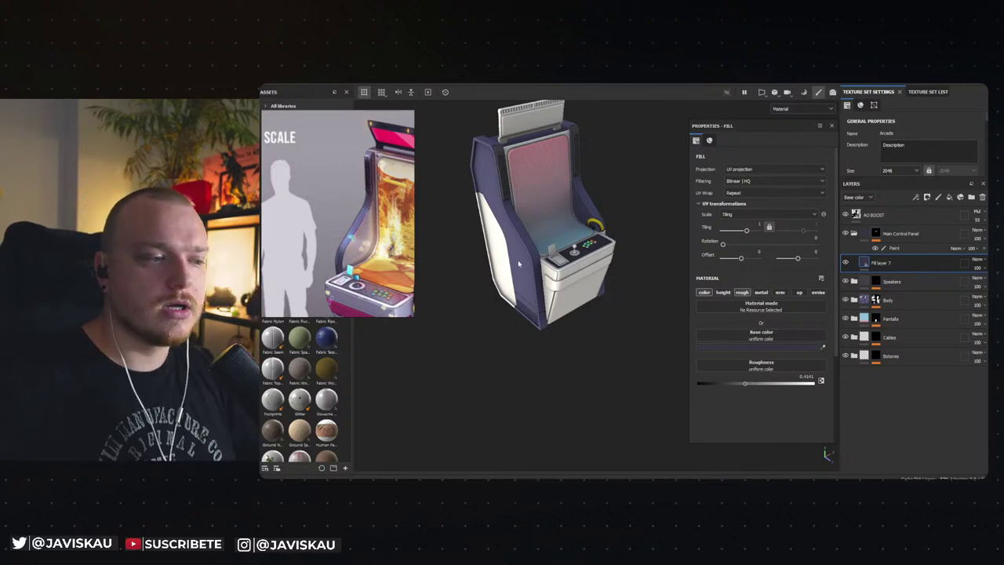
Step: Switch to the web browser, search for "substance painter animation shader" and look through the results
key("alt+Tab")
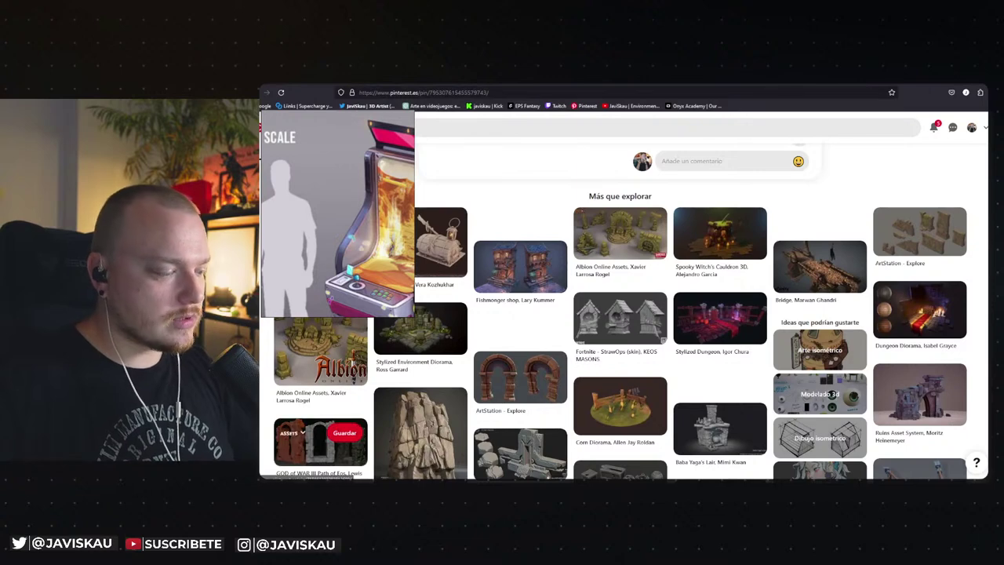
left_click(423, 94)
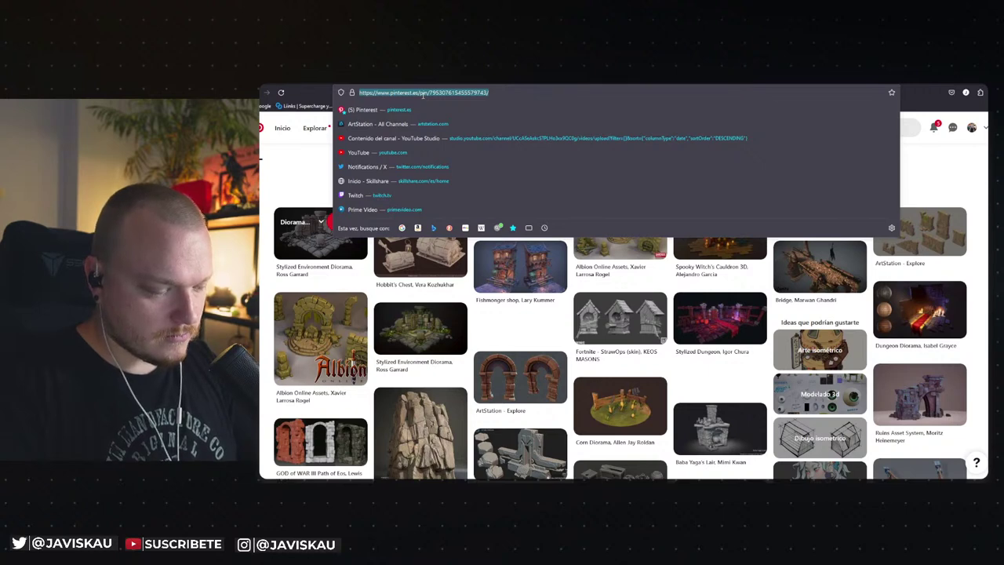
type("subst")
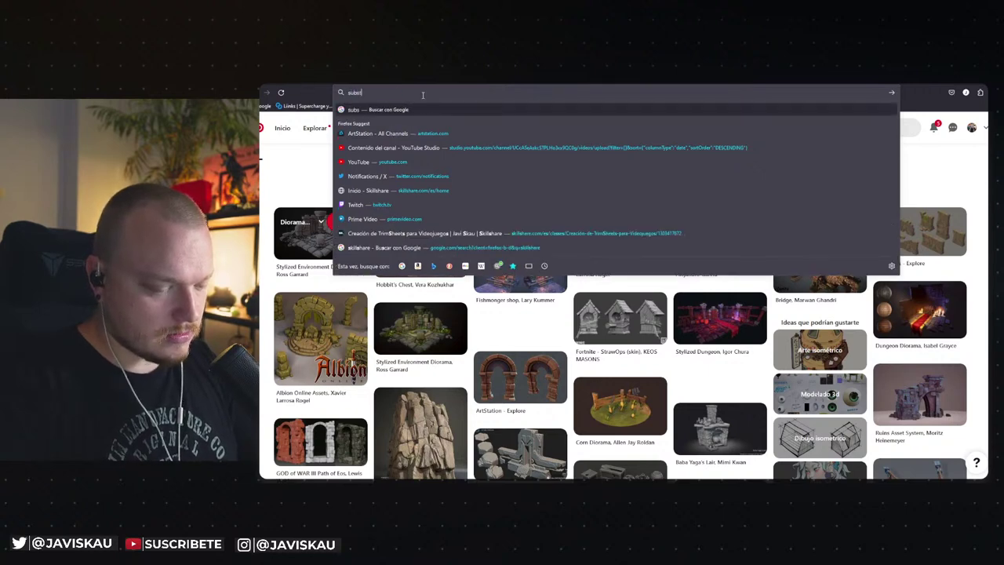
type("ance painter")
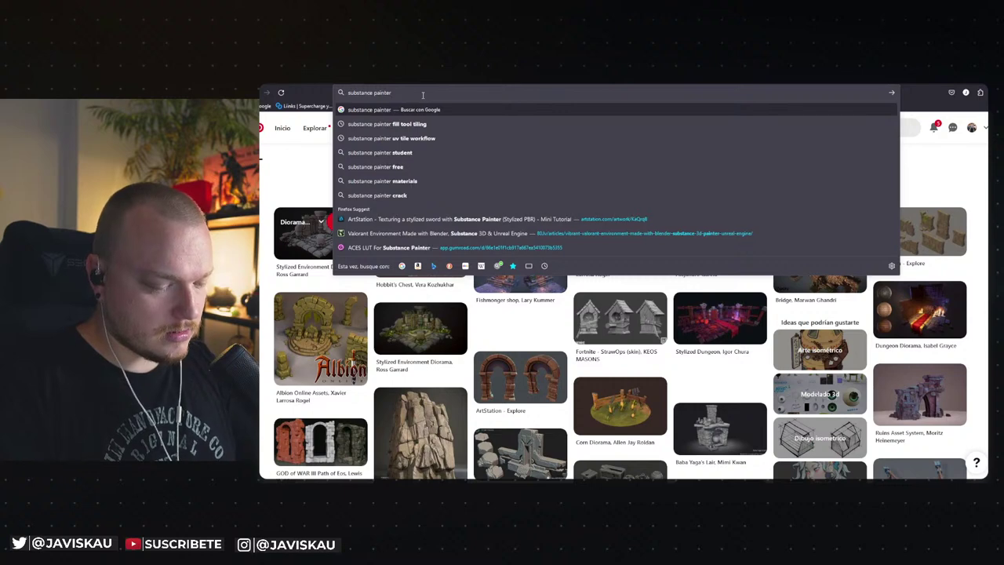
type(" animation shader")
key("Return")
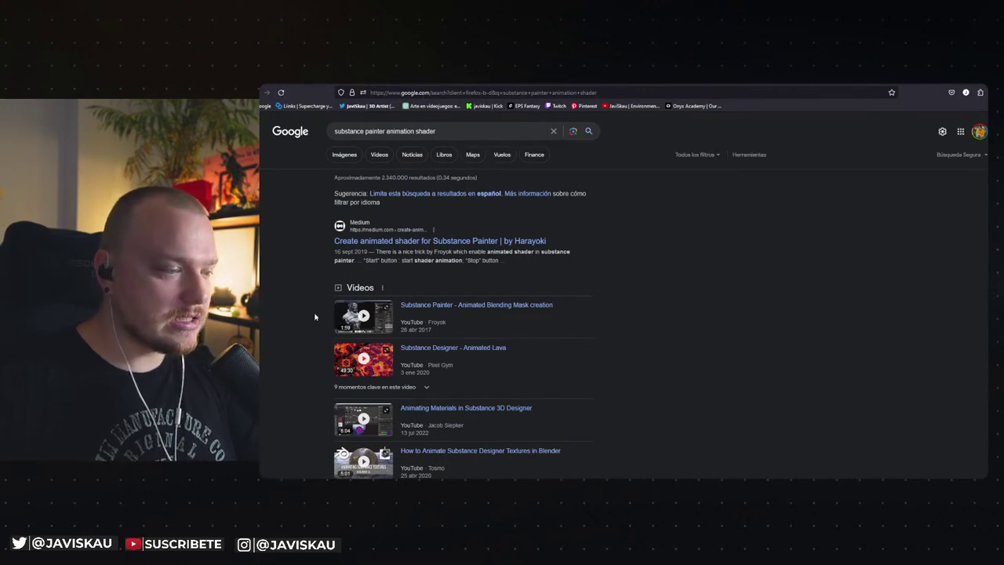
scroll(305, 316, "down", 3)
scroll(305, 318, "down", 4)
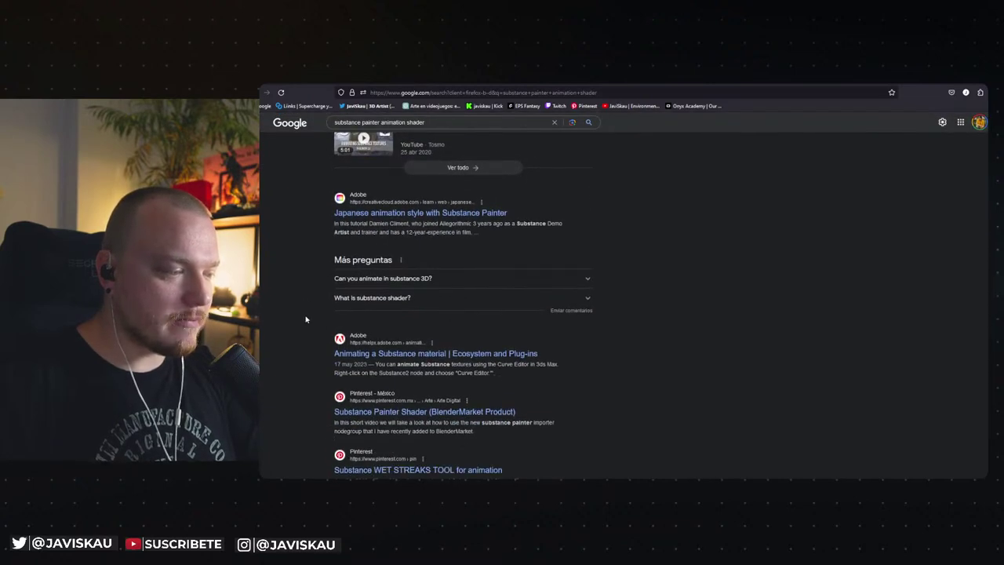
Step: Open the Adobe help article "Animating a Substance material" and read through its Curve Editor instructions for 3ds Max
left_click(399, 354)
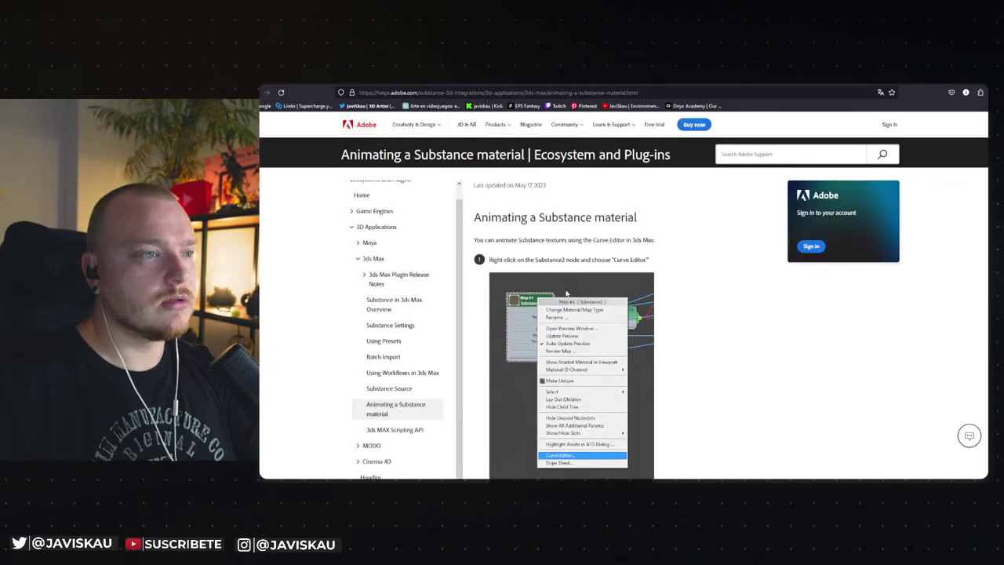
scroll(566, 293, "down", 10)
scroll(613, 358, "down", 5)
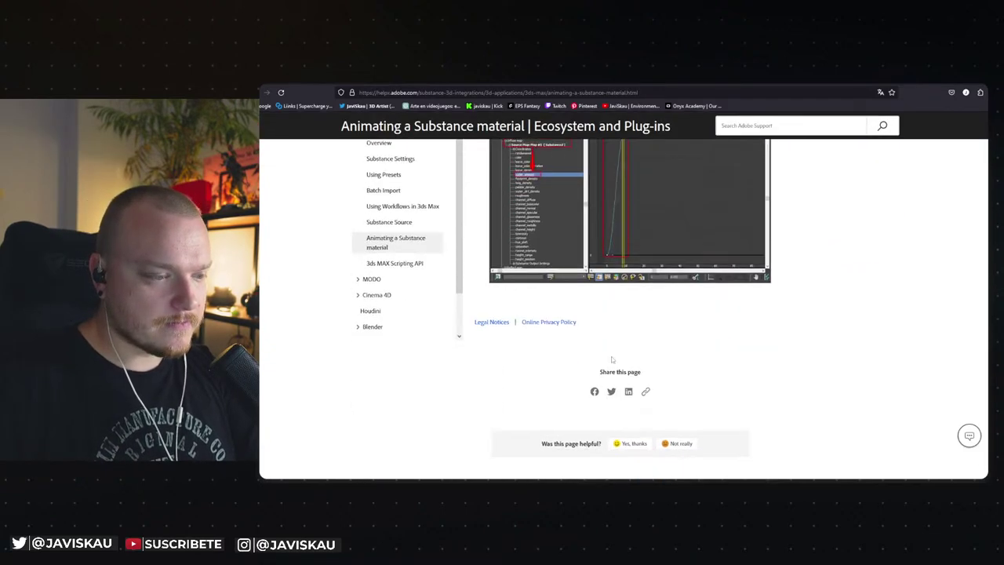
scroll(611, 360, "up", 3)
scroll(612, 360, "up", 10)
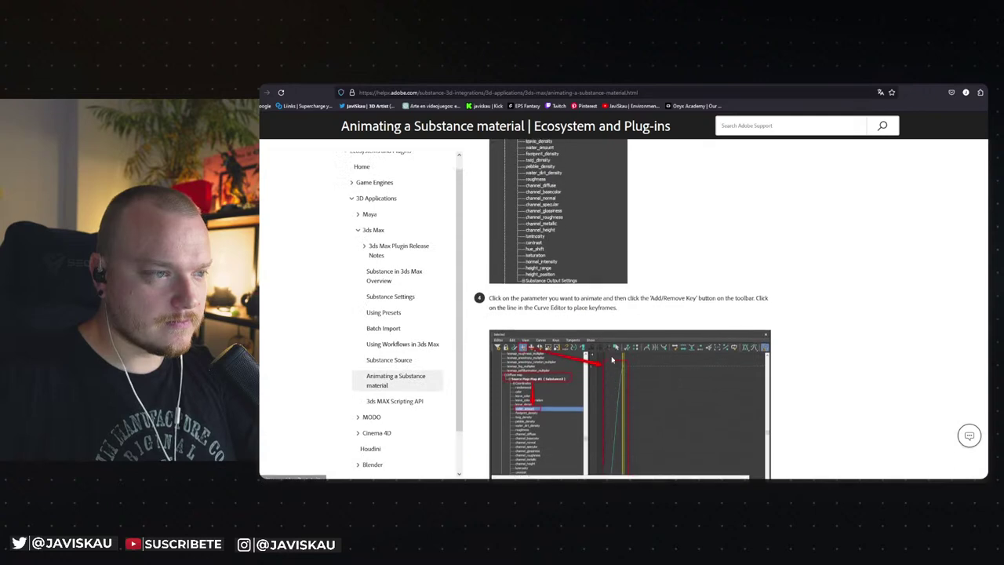
scroll(612, 359, "down", 1)
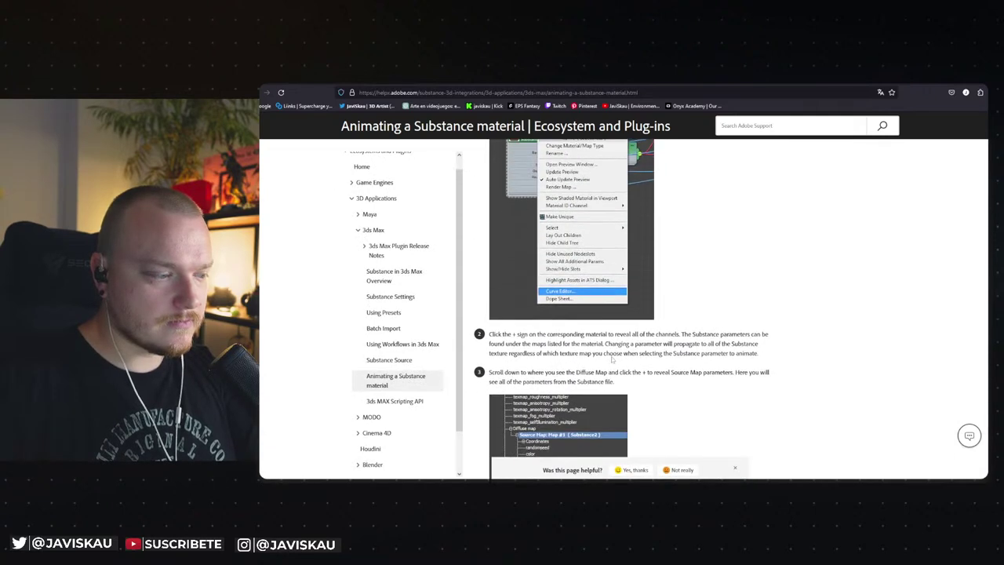
Step: Return to Substance Painter, export the Arcade texture set with the existing export settings, and switch to the UE5_NeoTokyo project in Unreal Editor
left_click(436, 81)
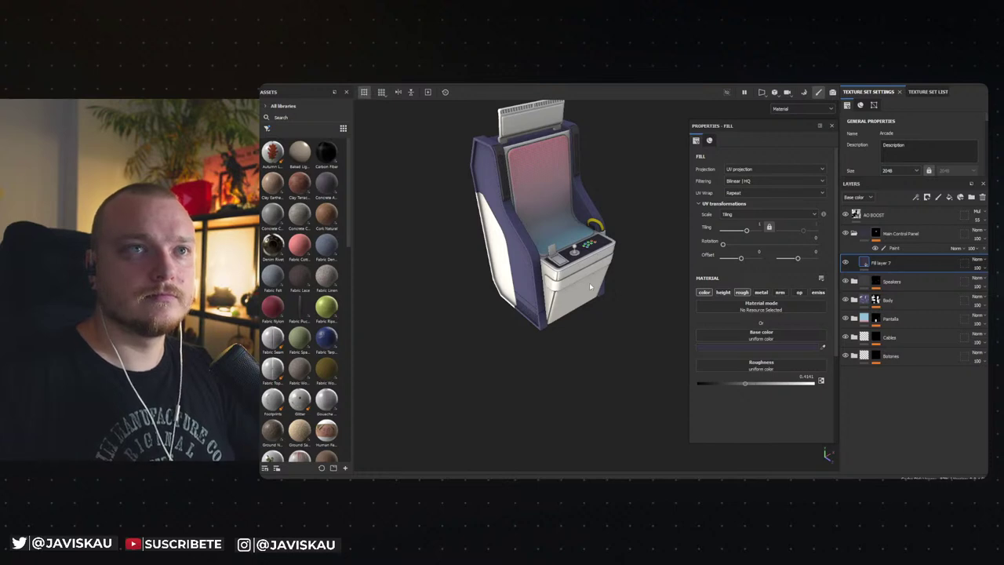
left_click_drag(590, 285, 592, 335, "alt")
right_click_drag(592, 335, 585, 304, "alt")
left_click_drag(585, 305, 566, 343, "alt")
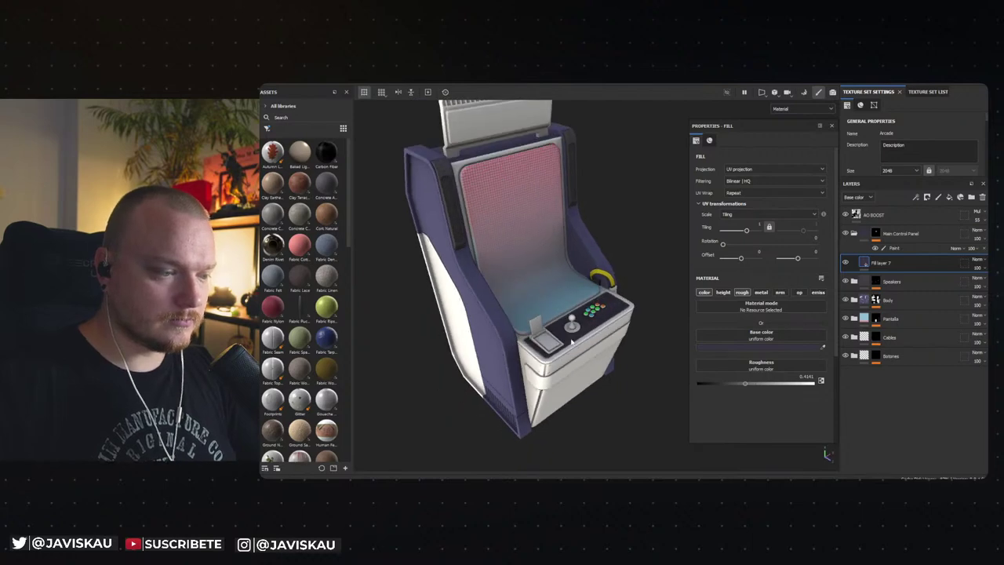
key("ctrl+shift+e")
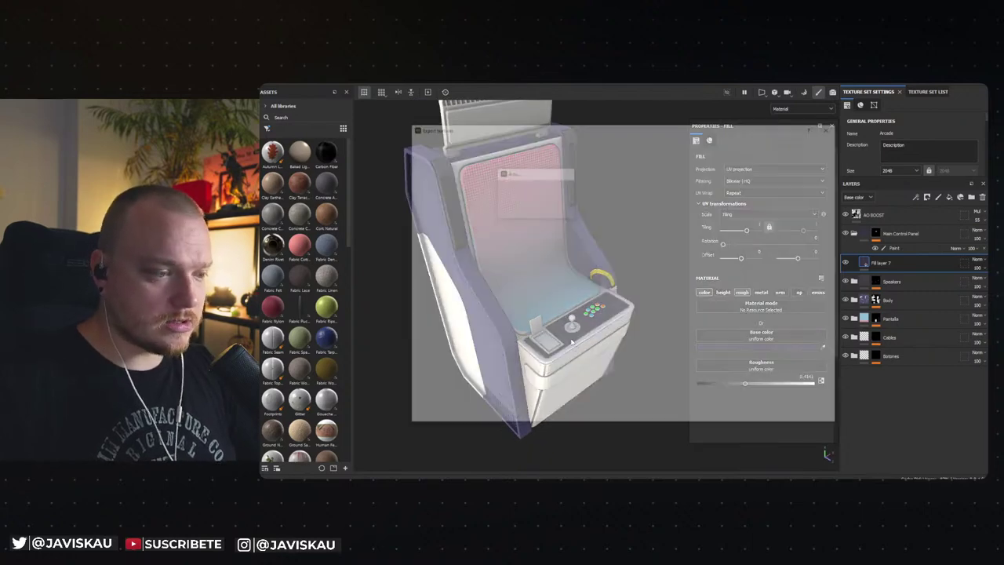
left_click(813, 418)
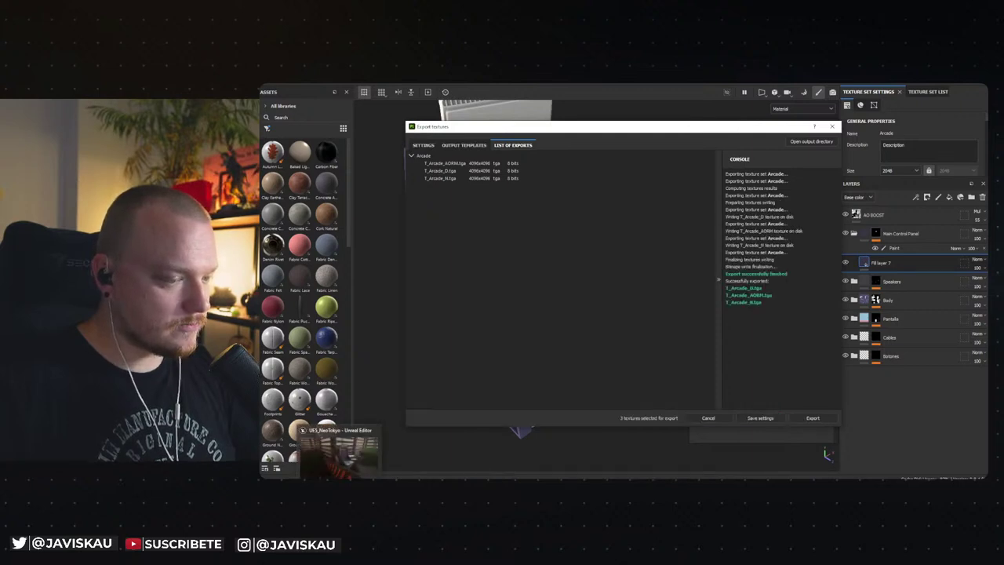
left_click(340, 484)
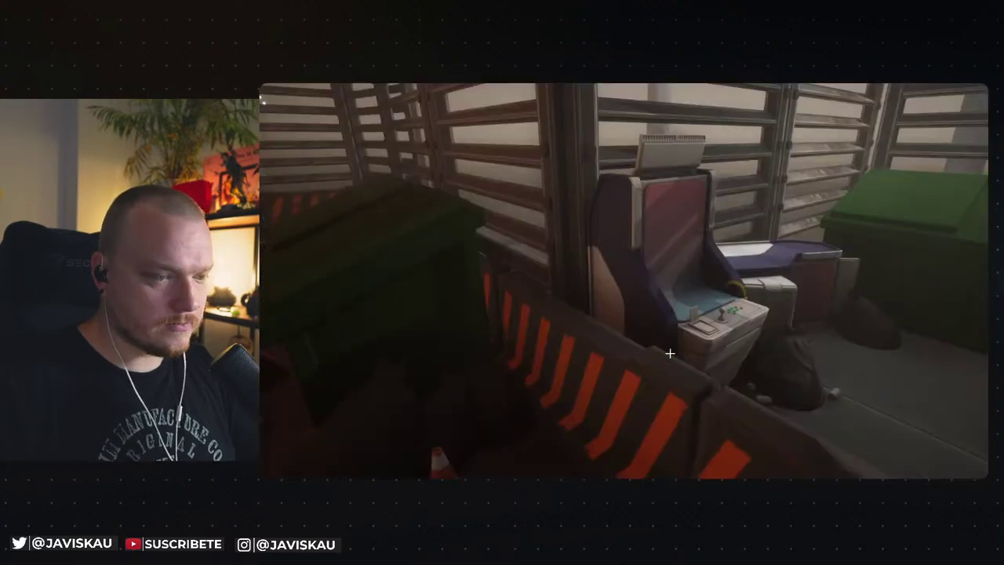